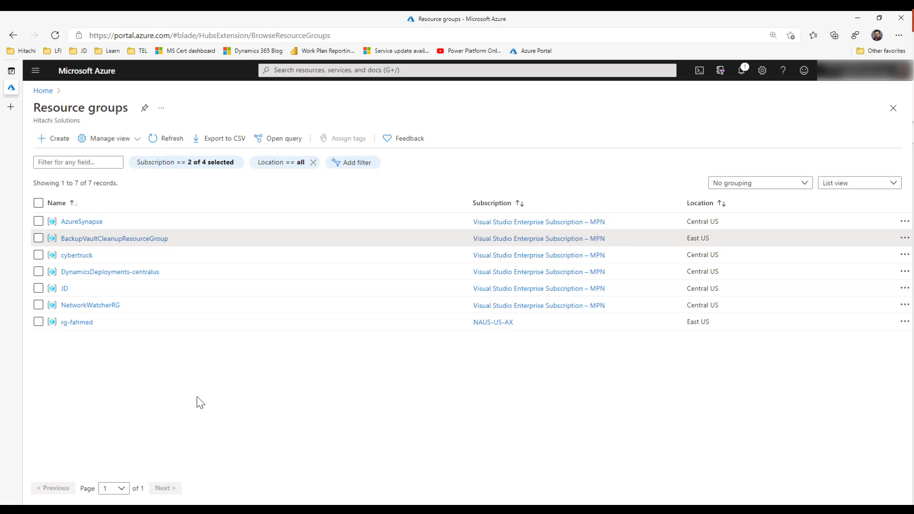
Step: Fill in a new resource group: Visual Studio Enterprise subscription, name AzureData, region North Central US
click(62, 147)
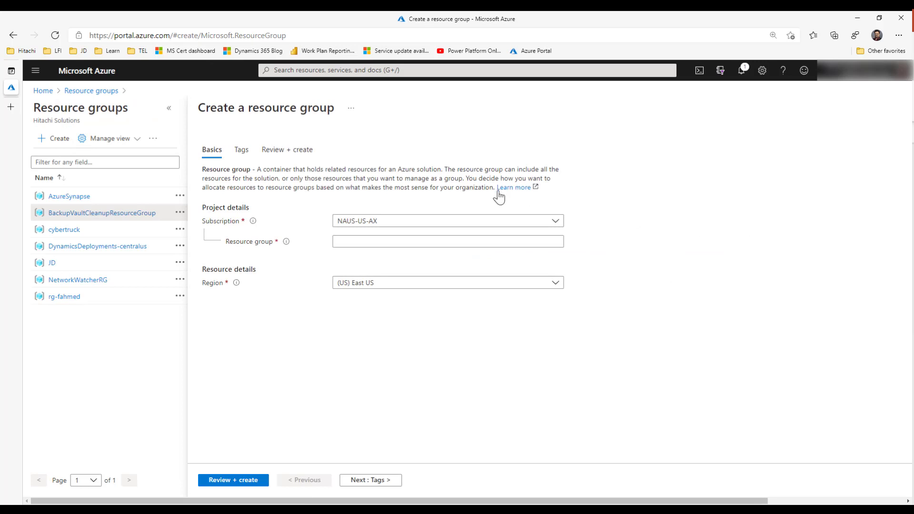
click(530, 221)
click(435, 306)
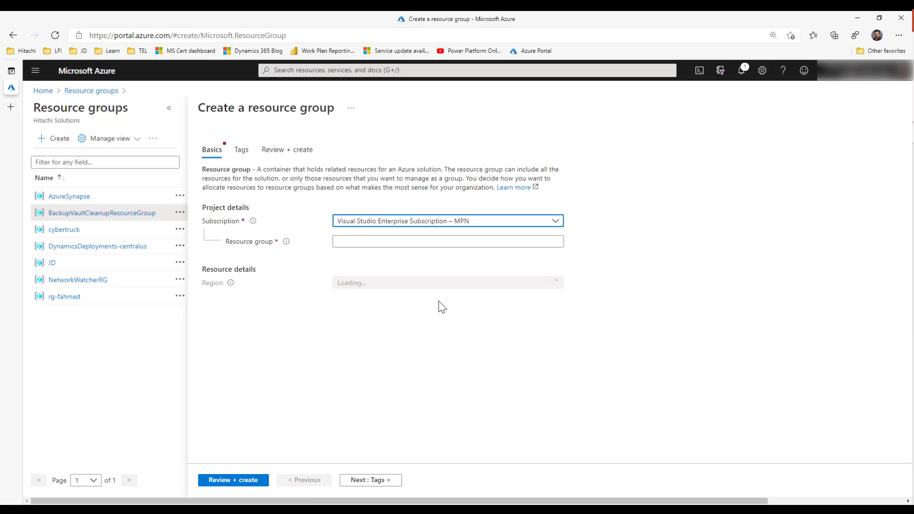
click(431, 241)
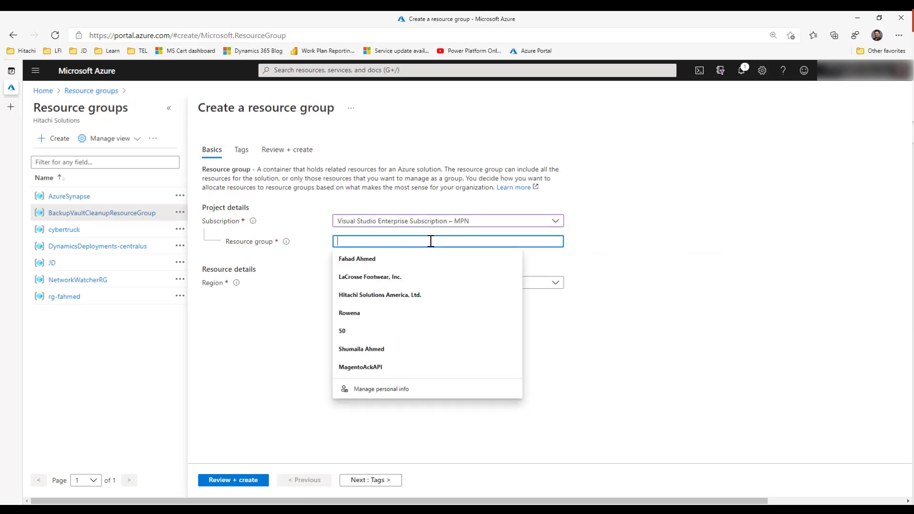
text(AzureData)
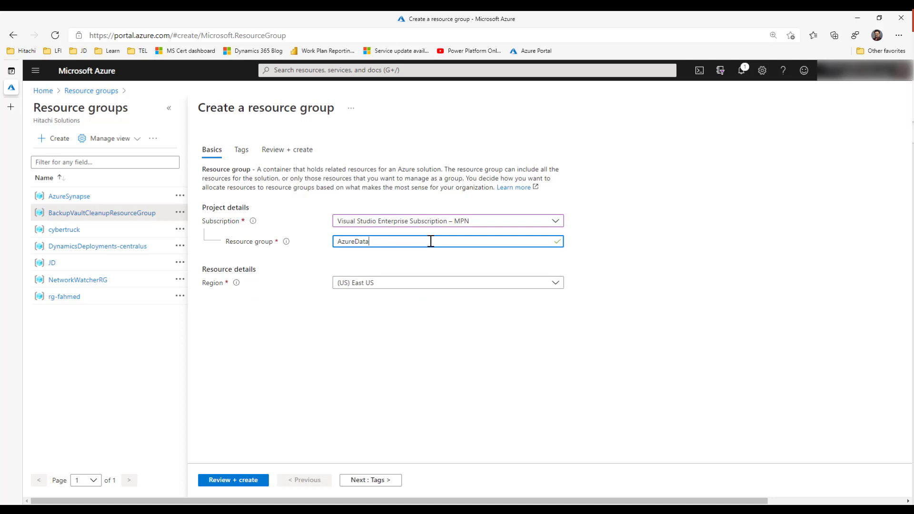
click(554, 283)
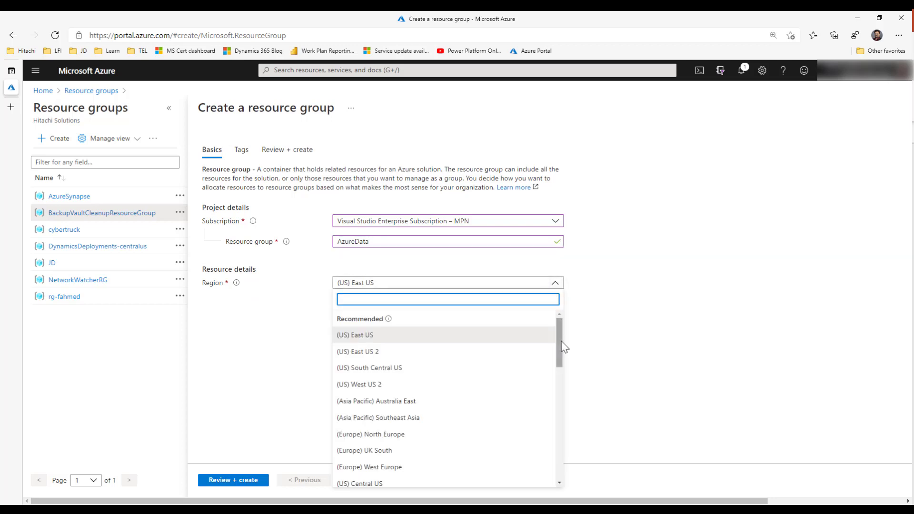
drag(561, 342, 551, 369)
click(443, 463)
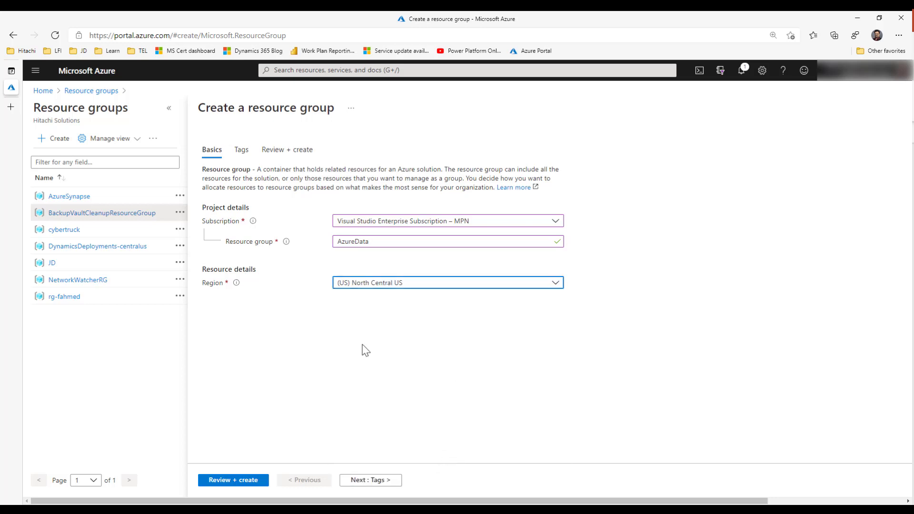
Step: Review and create the AzureData resource group, then open it
click(255, 484)
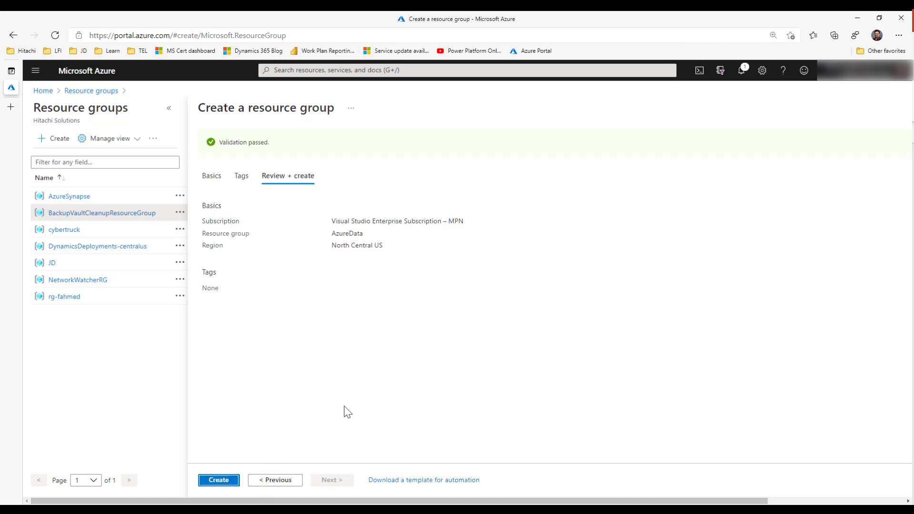
click(235, 482)
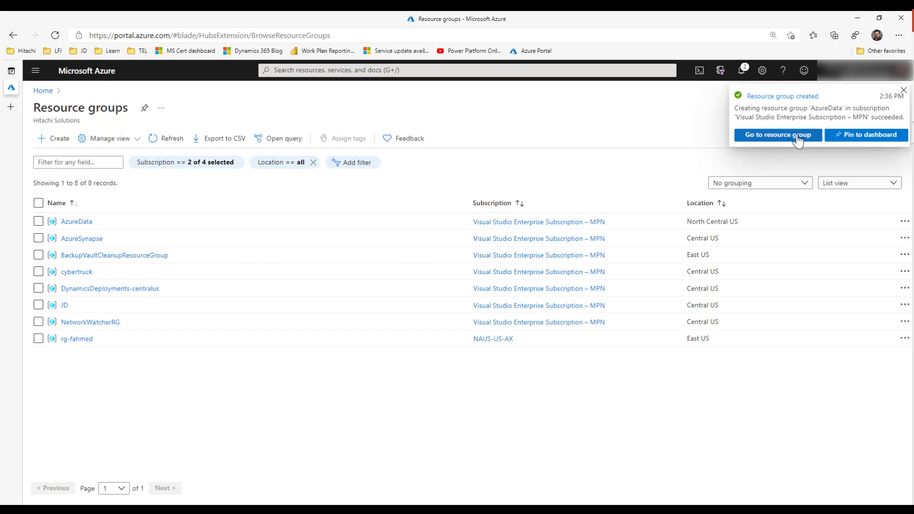
click(778, 135)
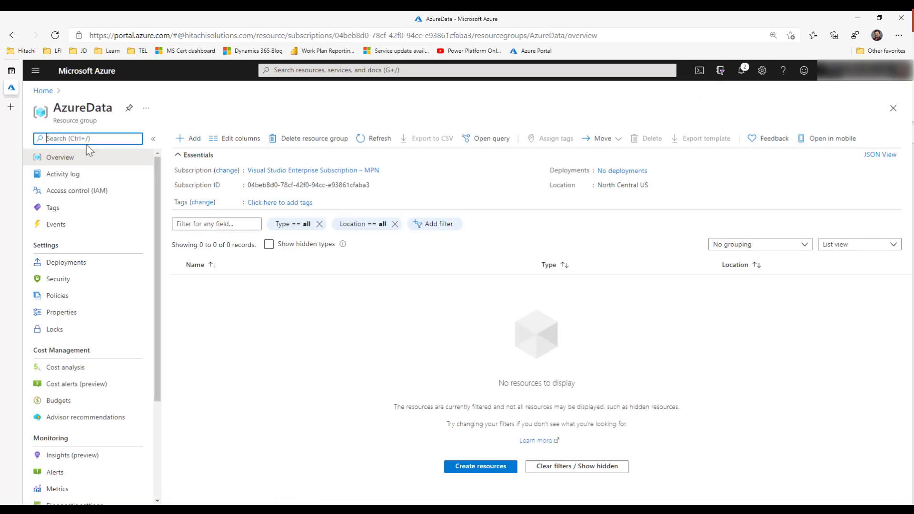
Step: Add an Azure SQL resource from the Marketplace and choose to create a single SQL database
click(189, 142)
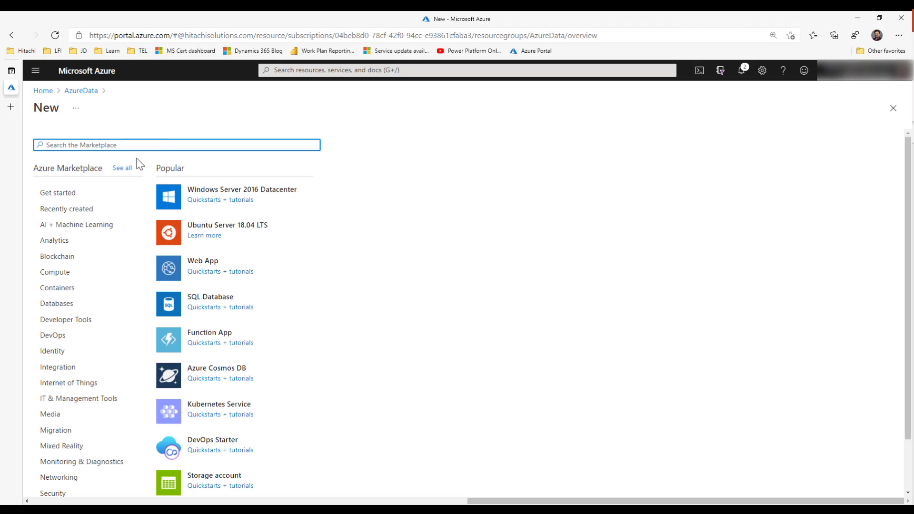
text(Azure SQL)
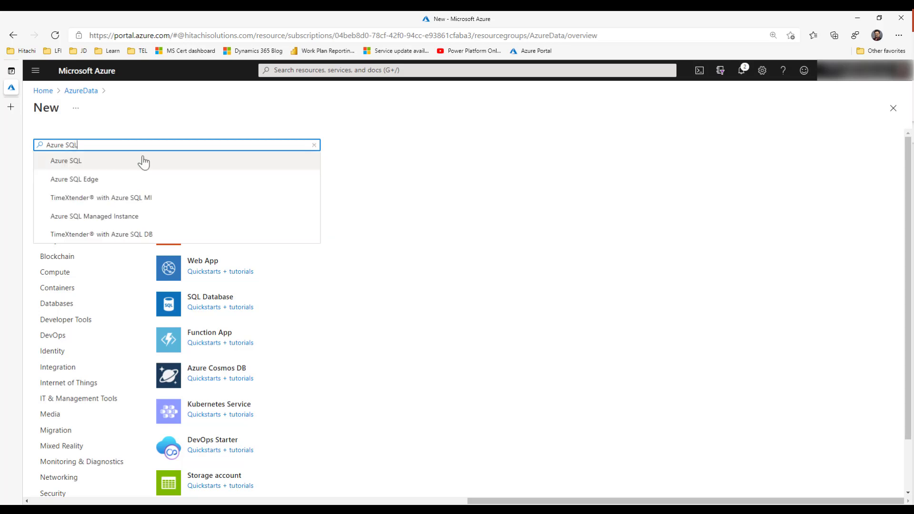
click(141, 161)
click(116, 190)
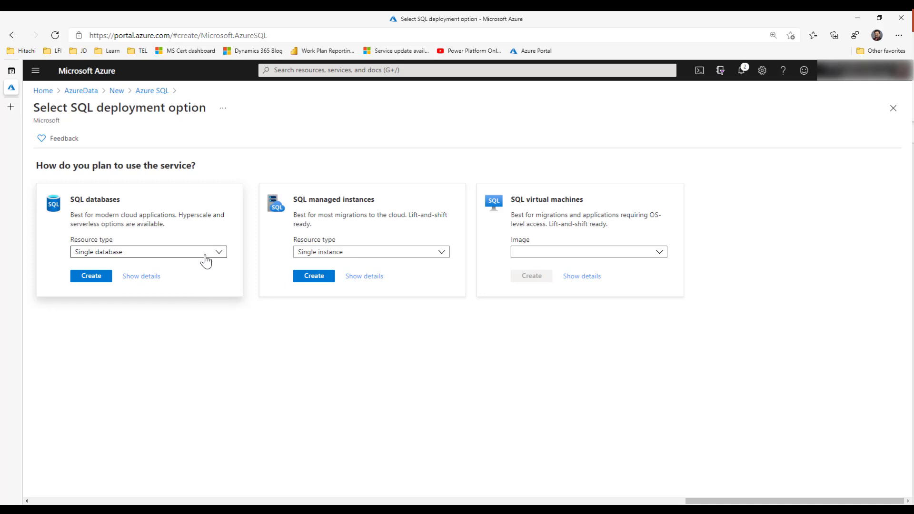
click(100, 279)
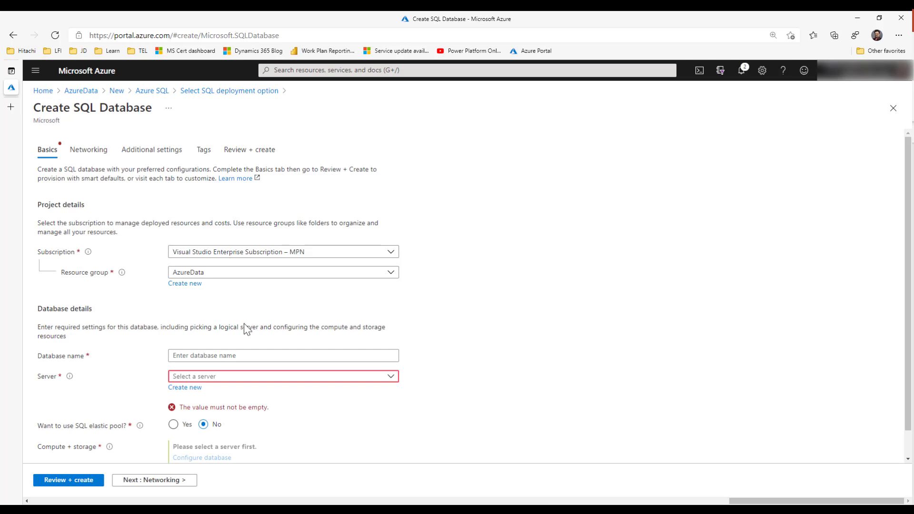
Step: Enter ssis-azuresql-db as the database name
click(239, 356)
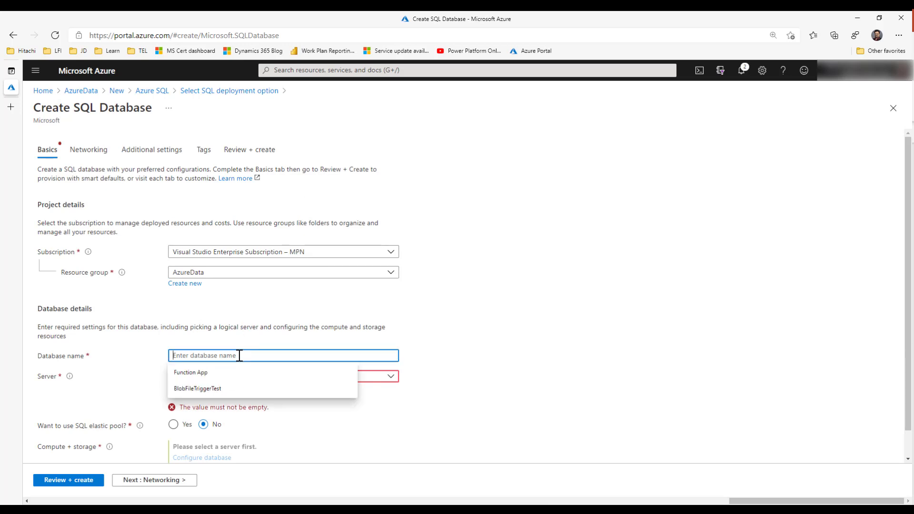
click(431, 384)
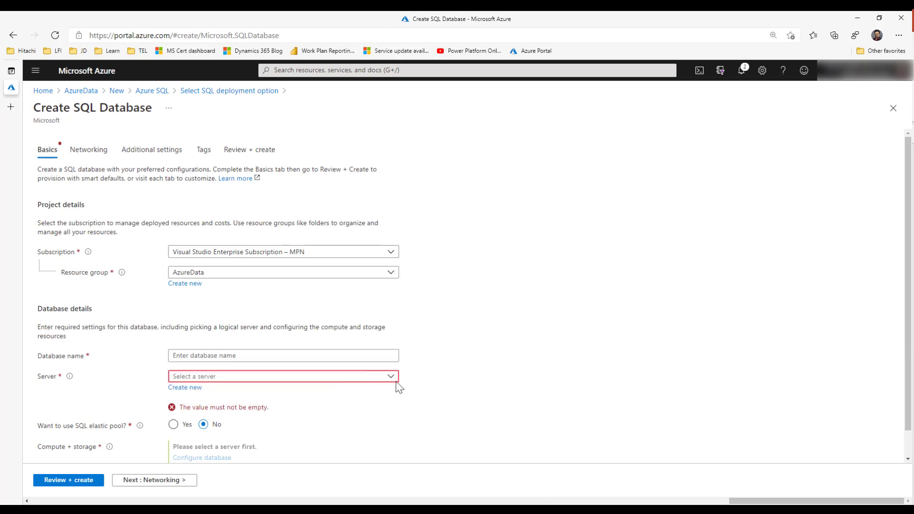
click(265, 357)
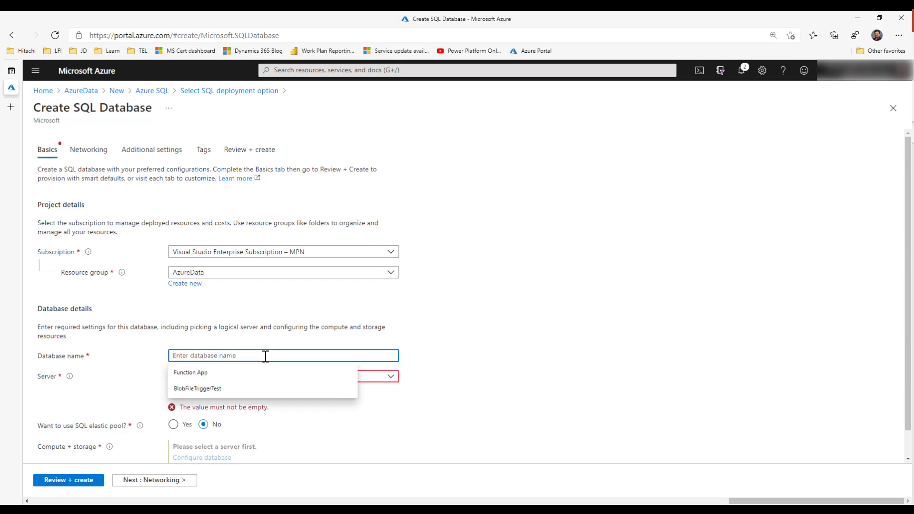
text(ssis-azuresql-db)
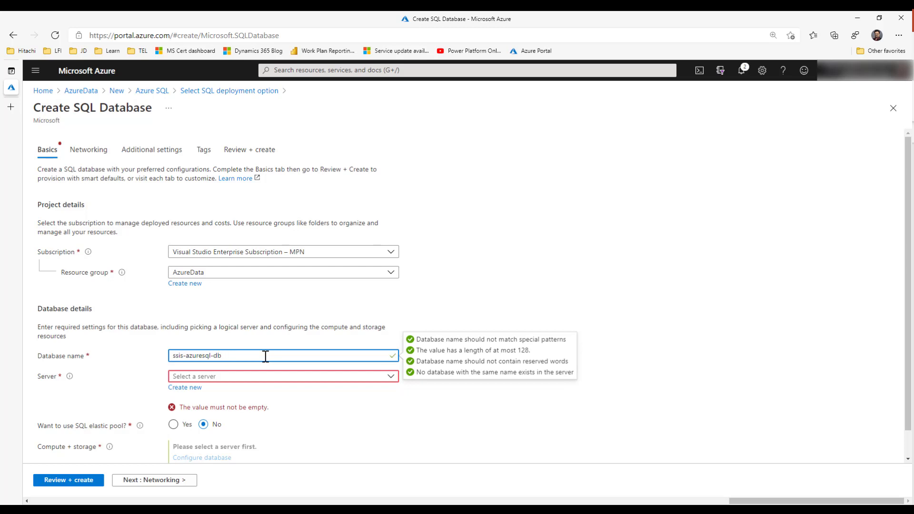
Step: Find no existing server in the list and choose to create a new server
click(390, 378)
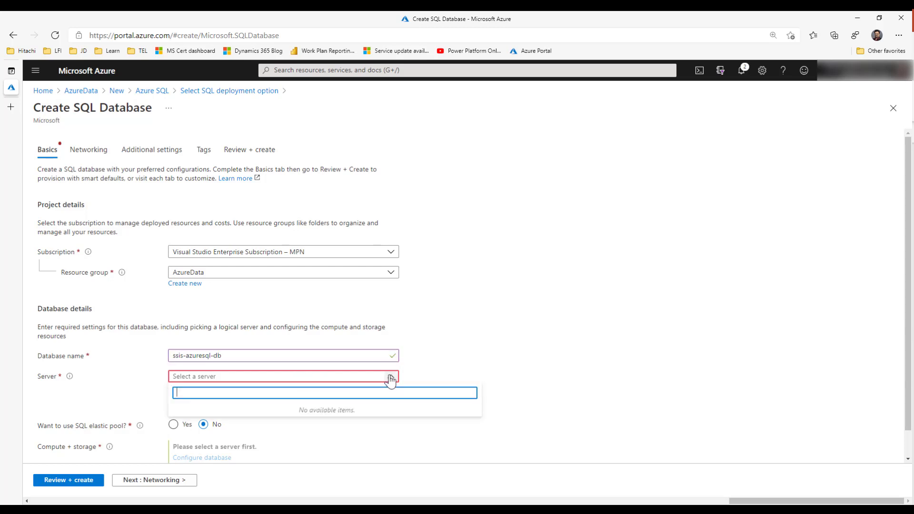
click(391, 379)
click(185, 388)
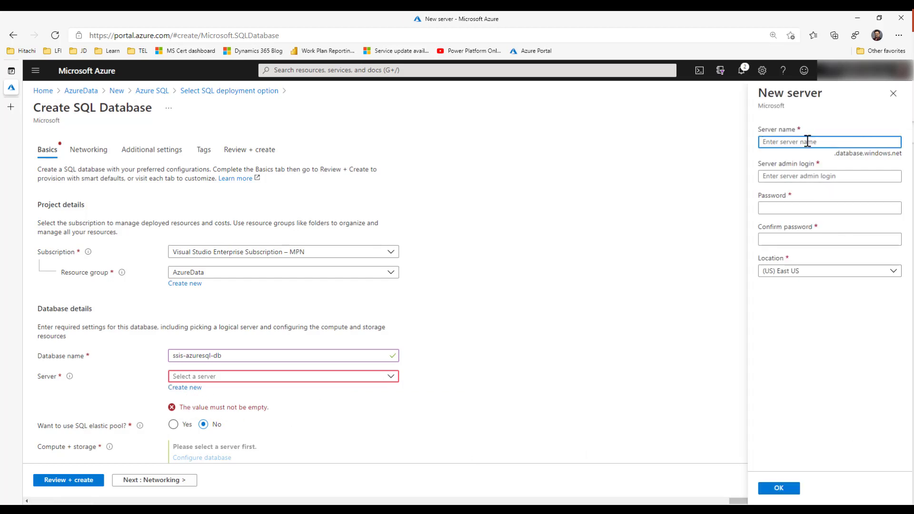
Step: Name the new server ssis-azuresql-db and enter the admin login, password and password confirmation
text(ssis-azuresql-db)
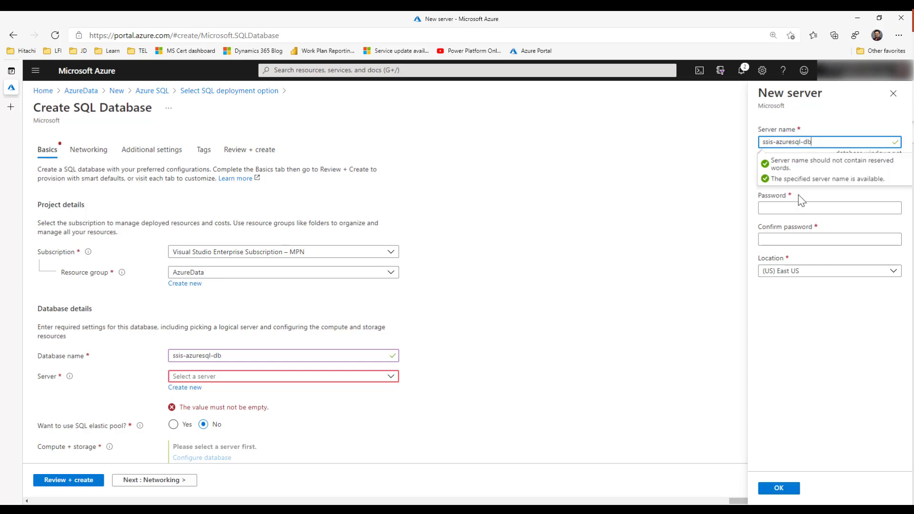
click(808, 178)
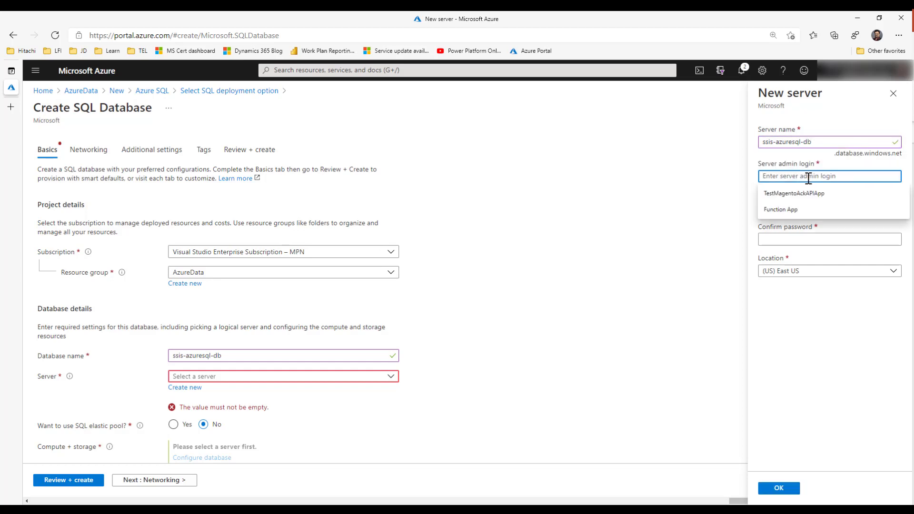
text(fahadahmed)
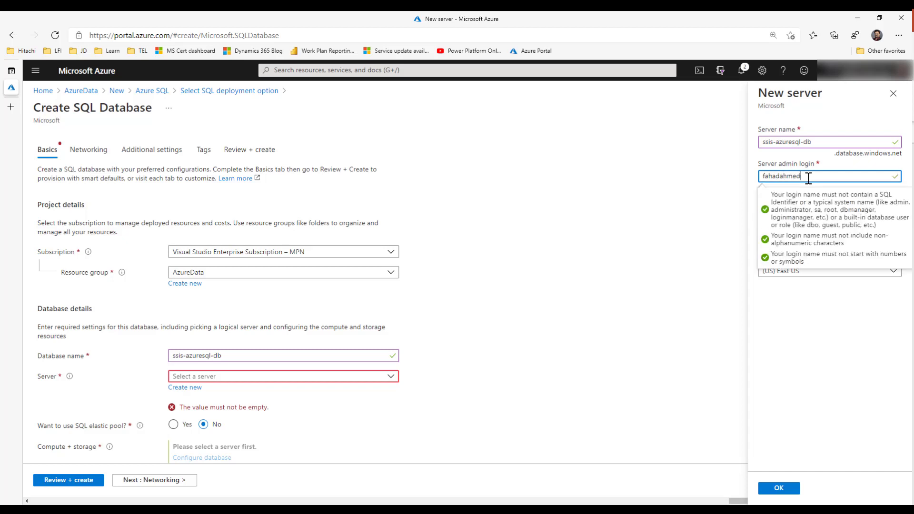
key(Tab)
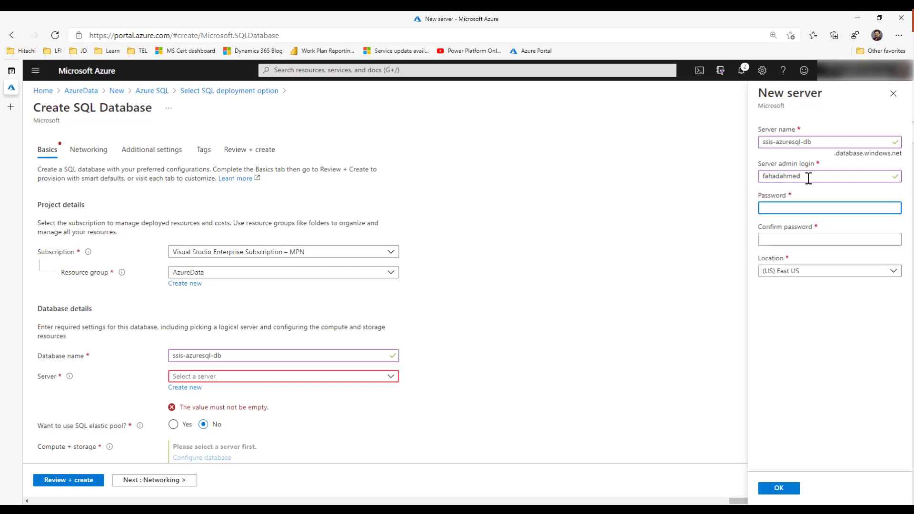
text(****)
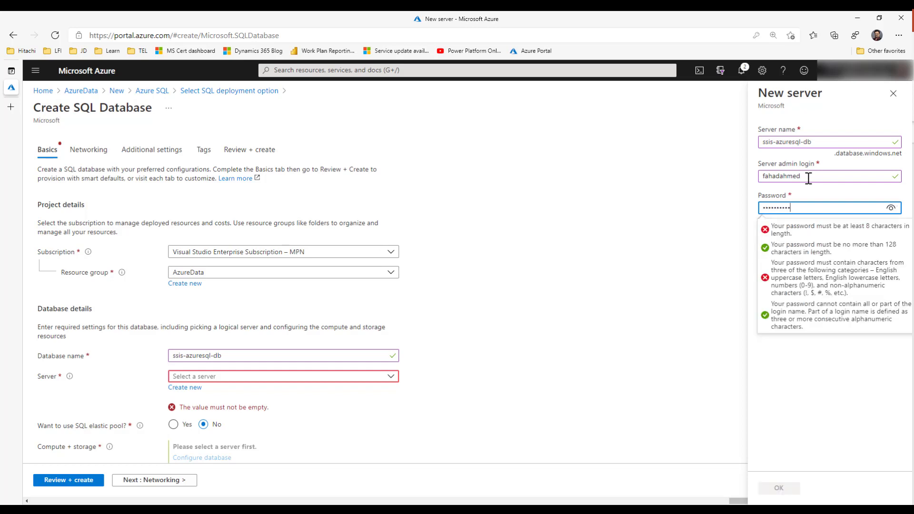
key(Tab)
text(*)
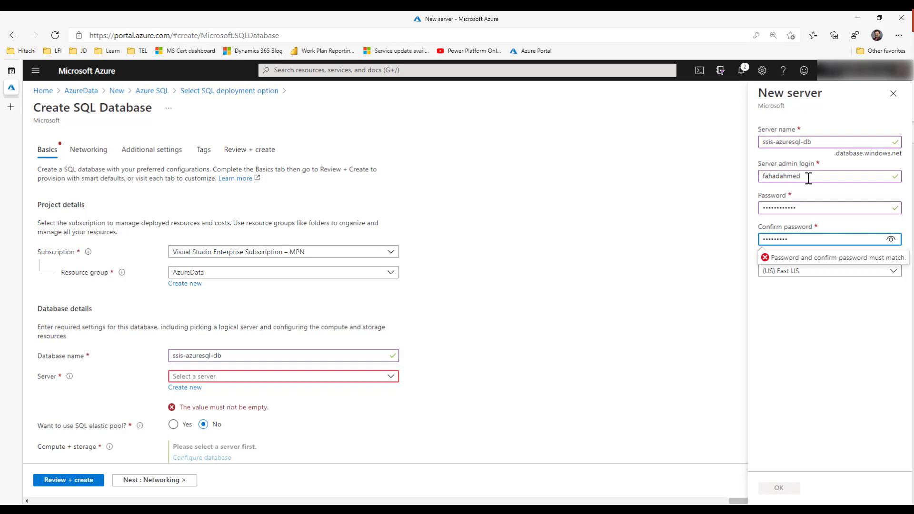
text(***********)
key(Tab)
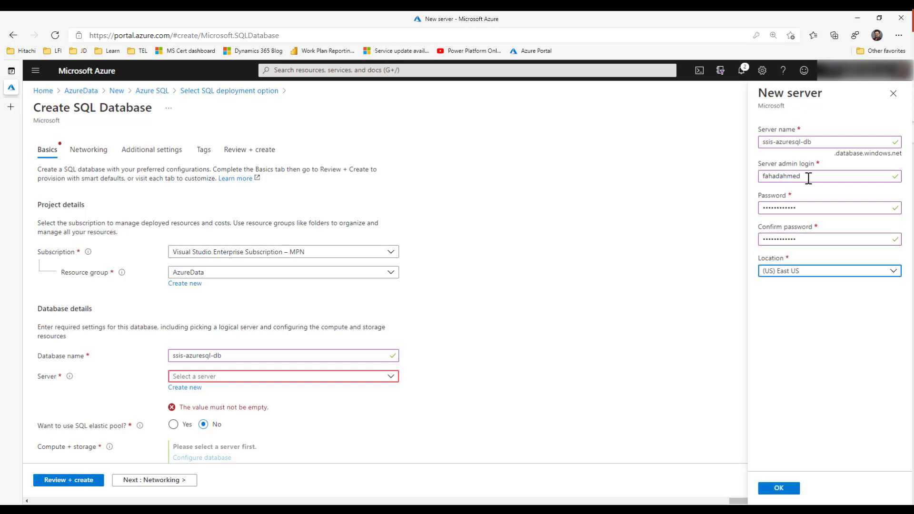
Step: Place the server in (US) North Central US and confirm the new server
click(858, 271)
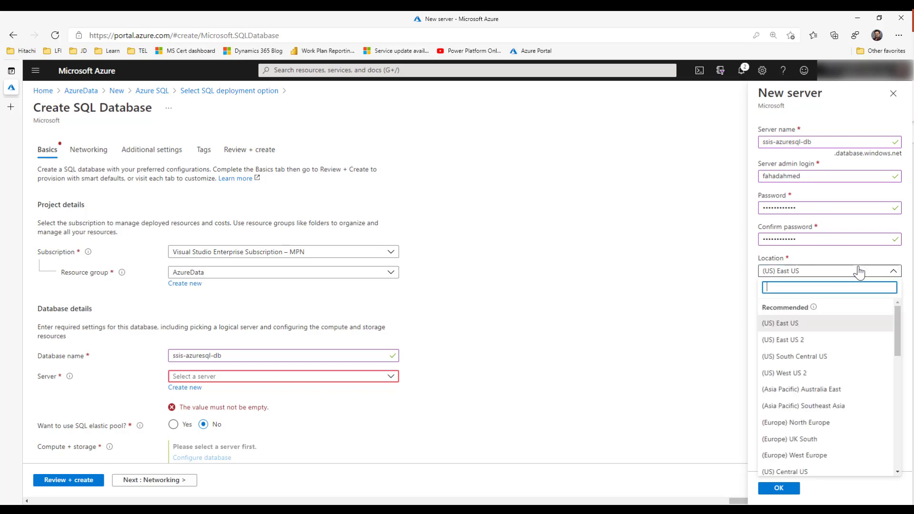
drag(901, 333, 899, 375)
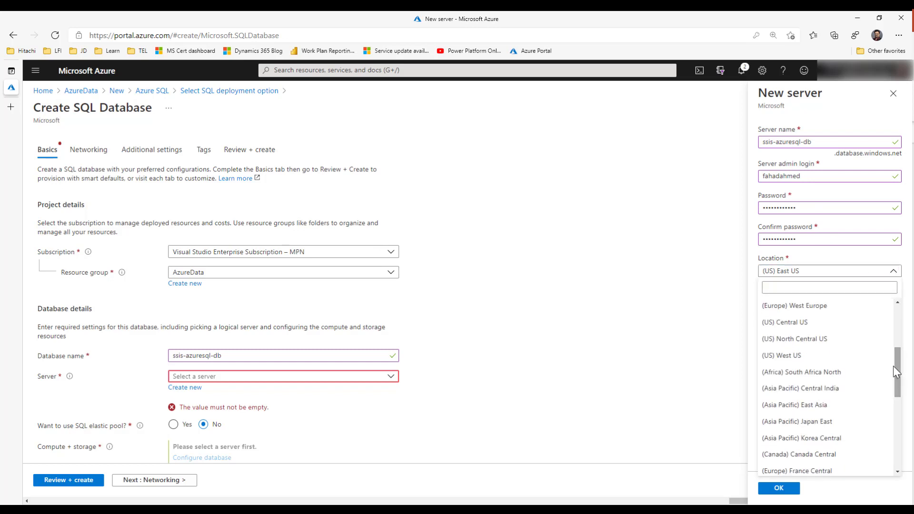
click(852, 339)
click(783, 488)
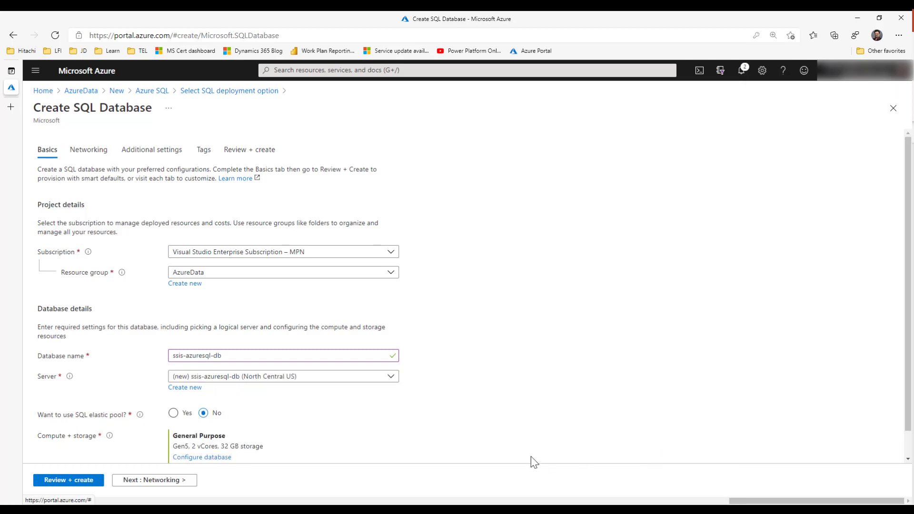
Step: Open the database's compute and storage settings and switch the tier to Serverless
scroll(536, 457, down, 1)
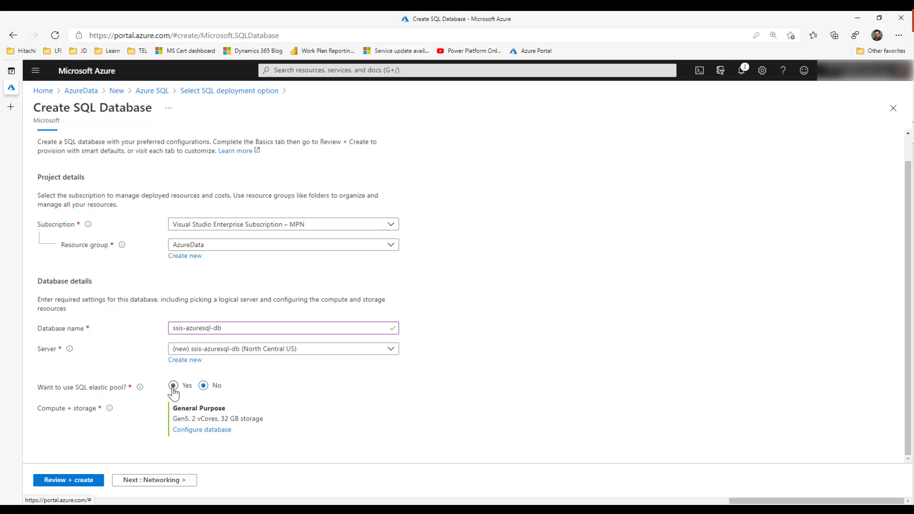
click(197, 430)
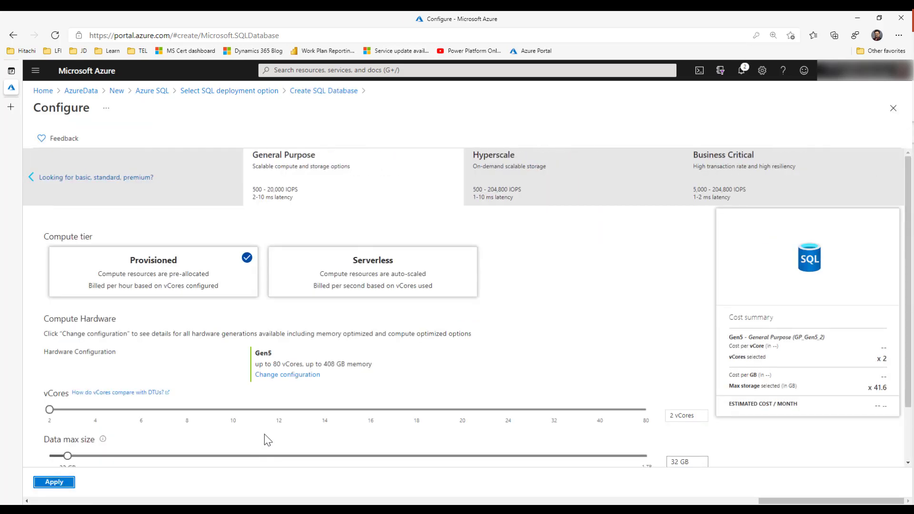
scroll(390, 384, down, 2)
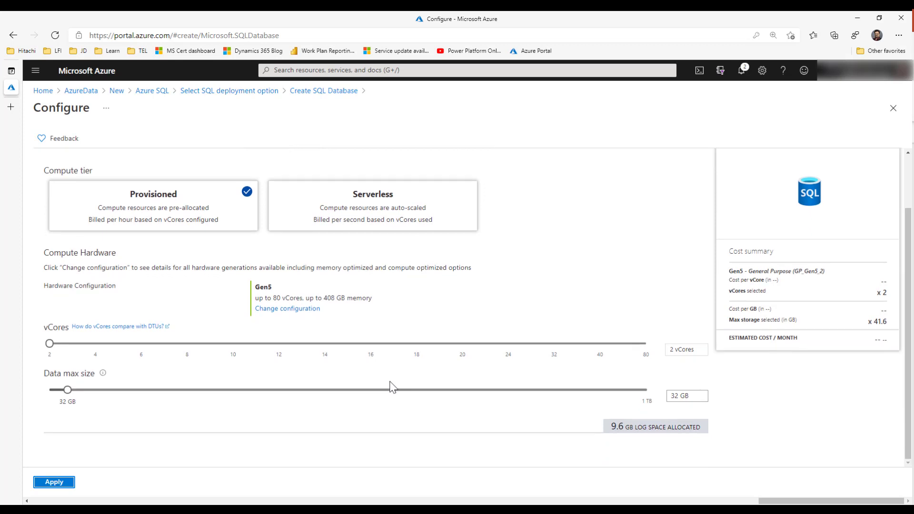
scroll(390, 383, up, 1)
click(414, 260)
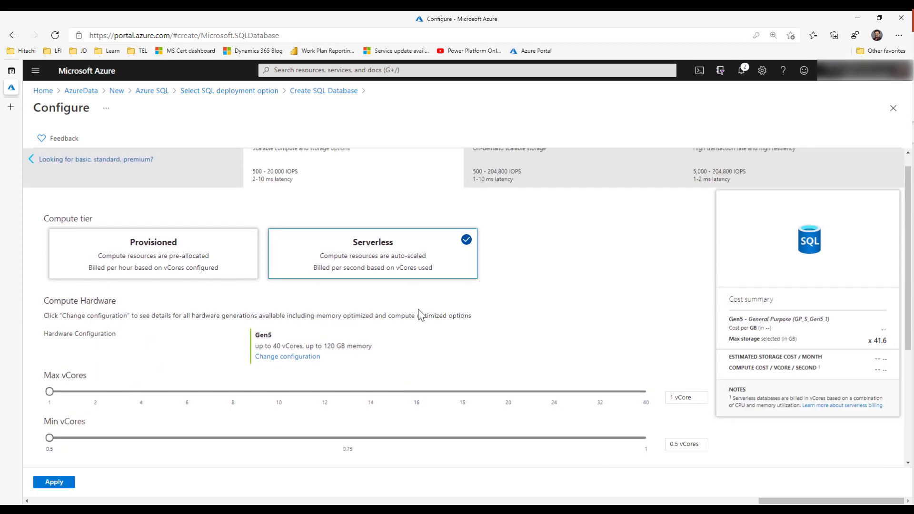
Step: Lower the data max size to 10 GB and apply the Serverless Gen5, 1 vCore configuration
scroll(415, 347, down, 1)
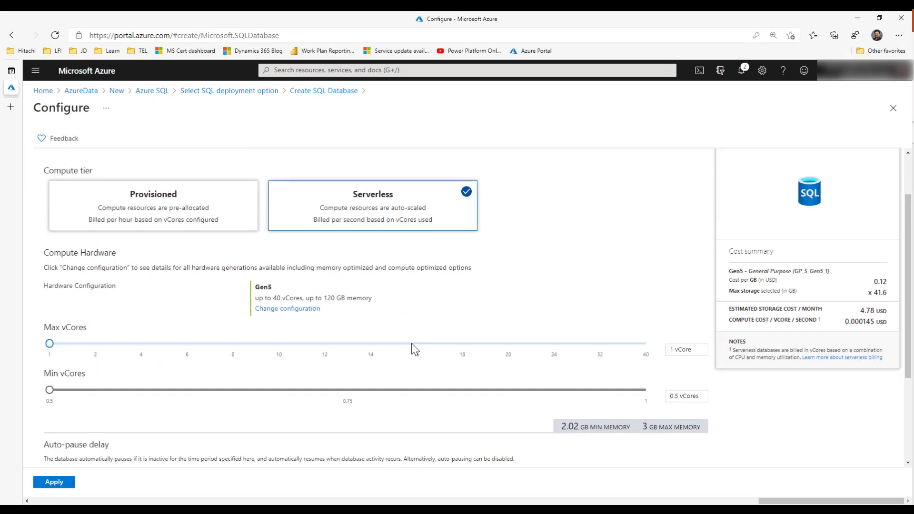
scroll(409, 321, down, 2)
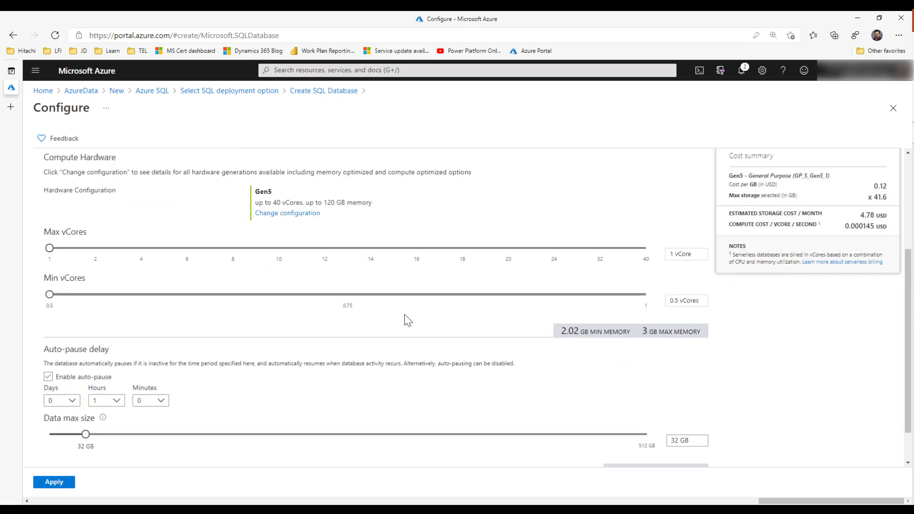
scroll(400, 320, up, 3)
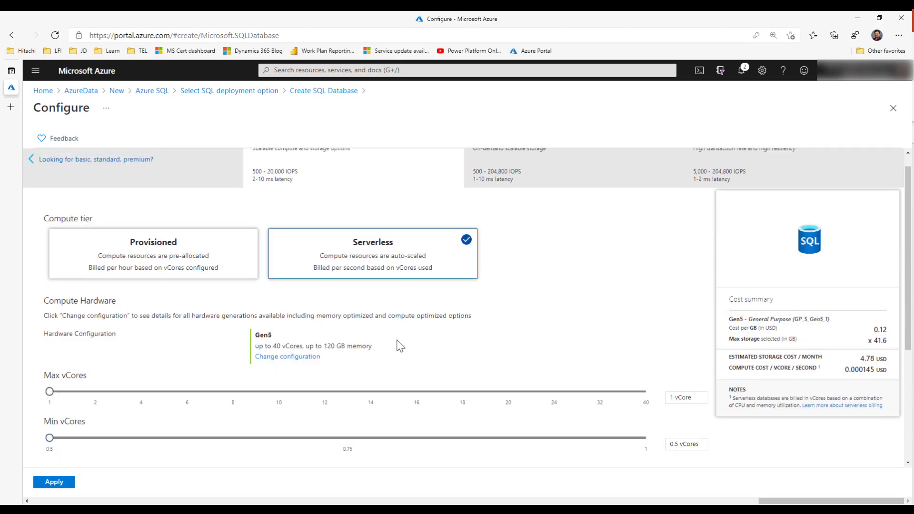
scroll(402, 379, down, 3)
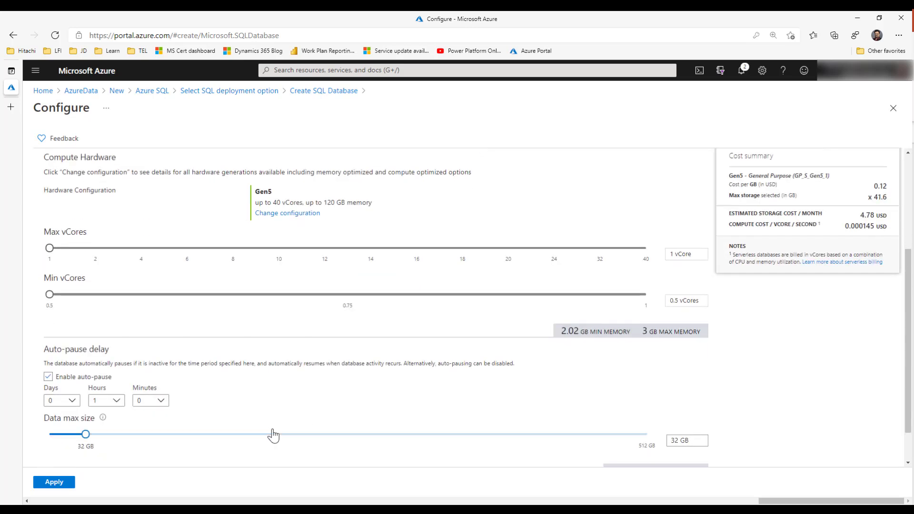
drag(81, 435, 60, 439)
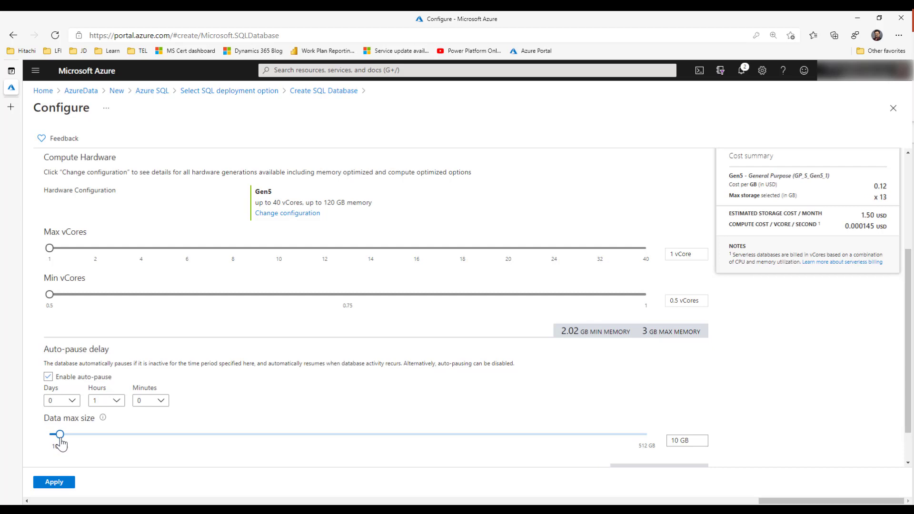
scroll(135, 458, down, 1)
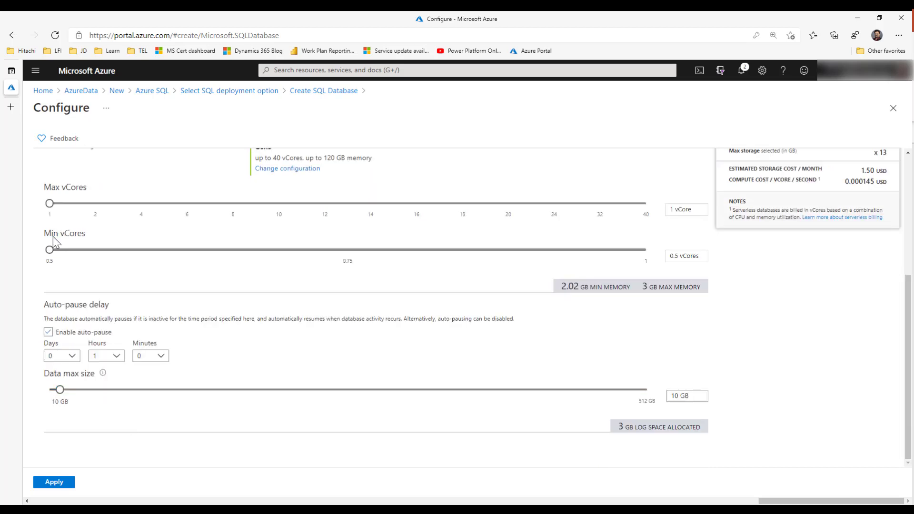
scroll(659, 236, up, 1)
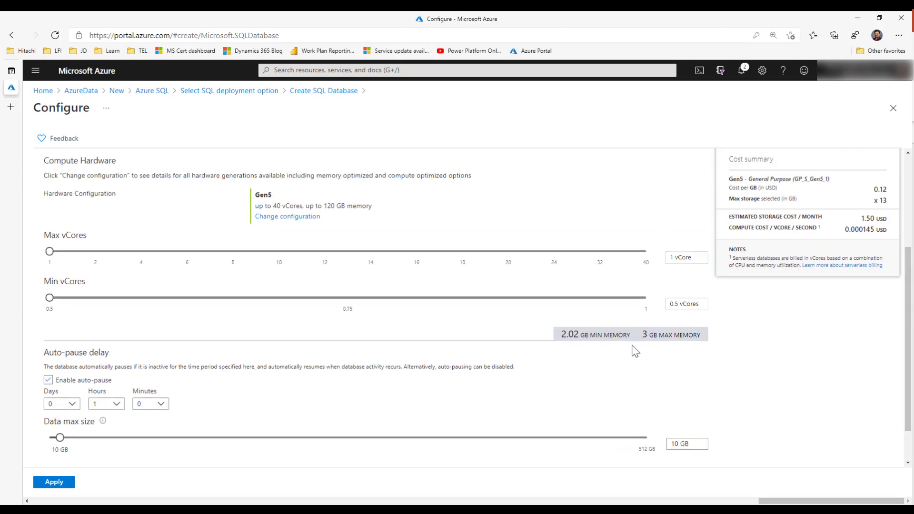
scroll(635, 351, down, 1)
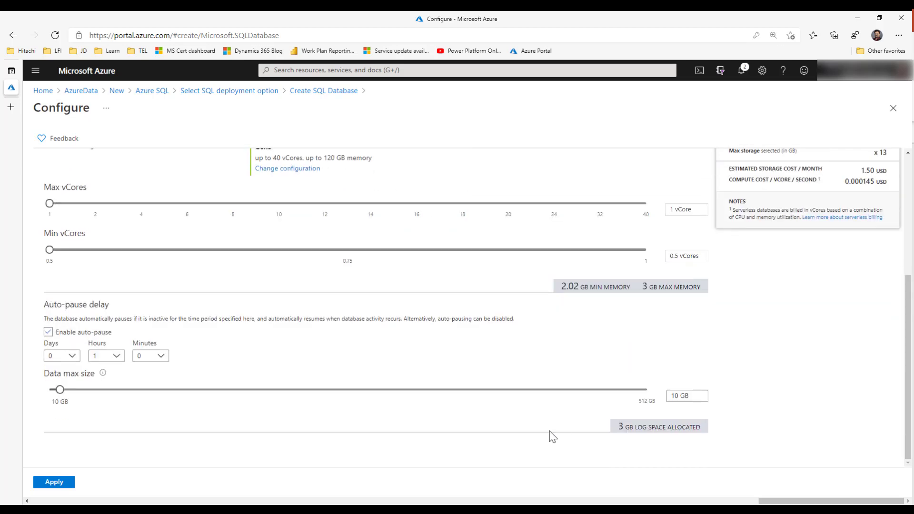
click(50, 480)
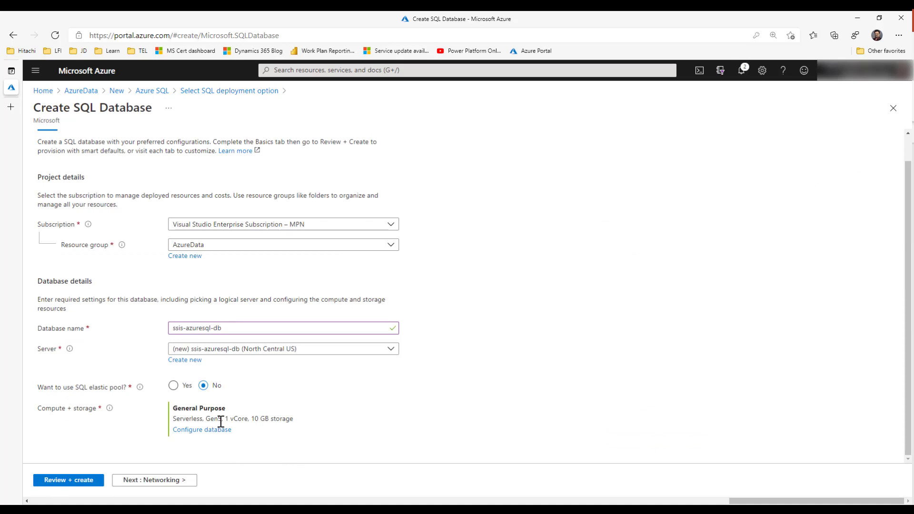
Step: Review the summary and create the ssis-azuresql-db database with its new server
click(81, 482)
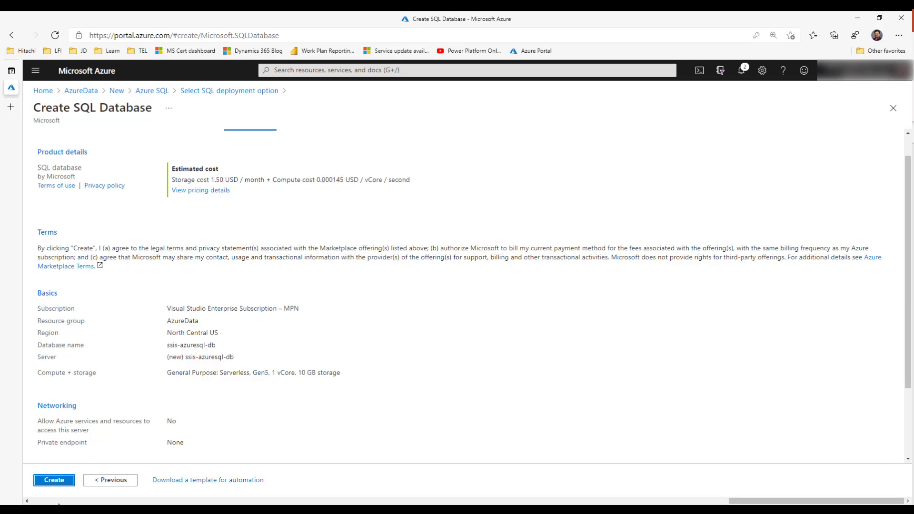
click(48, 482)
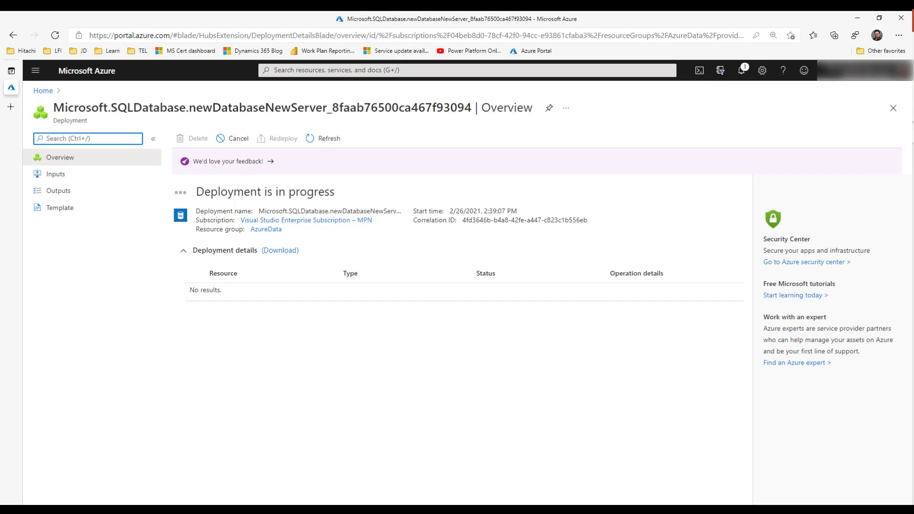
key(alt+Tab)
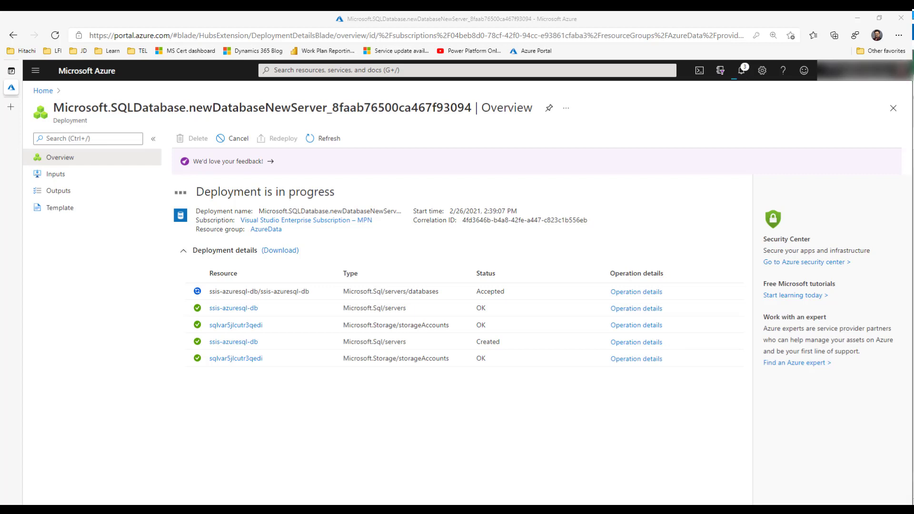
Step: Move the Product spreadsheet onto this screen, maximize it, and inspect cell G16
drag(542, 147, 475, 65)
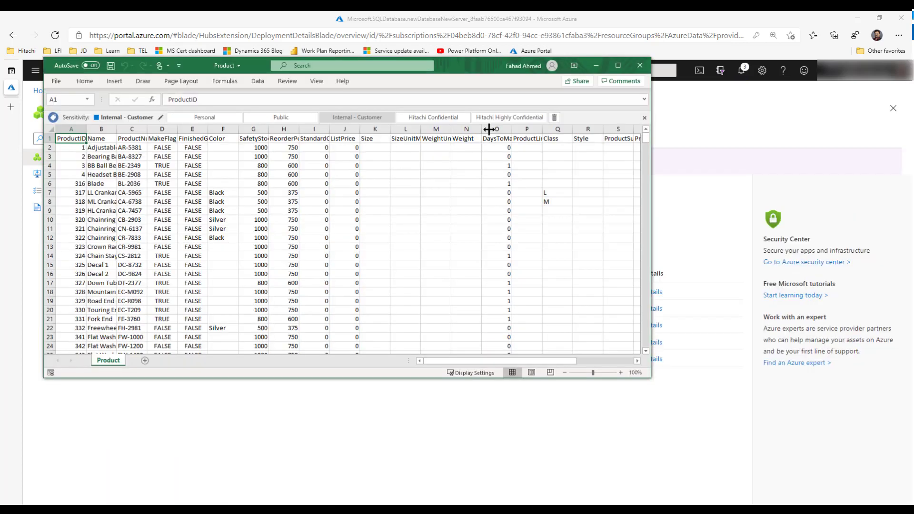
click(618, 66)
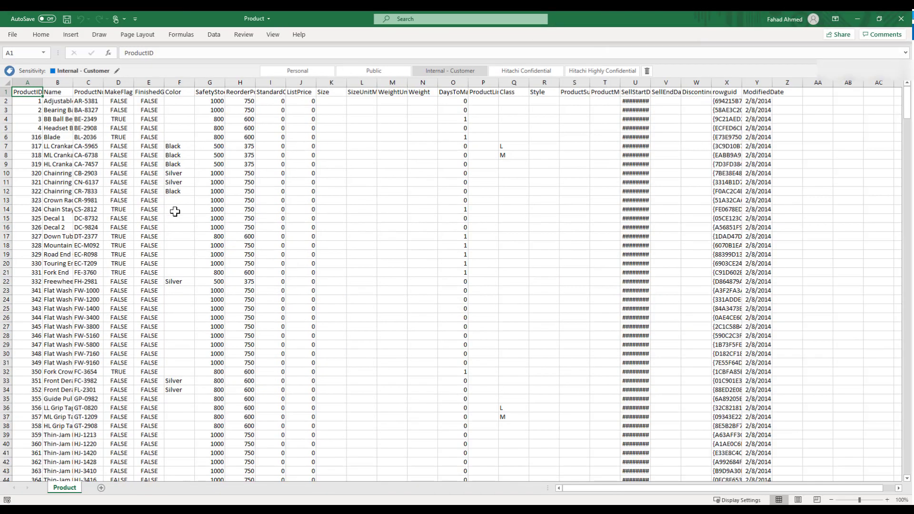
click(205, 228)
drag(133, 88, 132, 88)
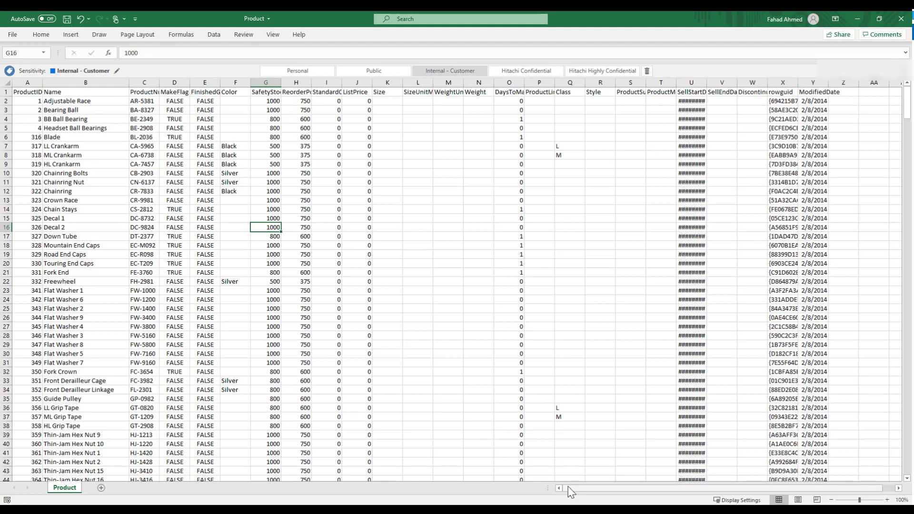
drag(571, 488, 510, 482)
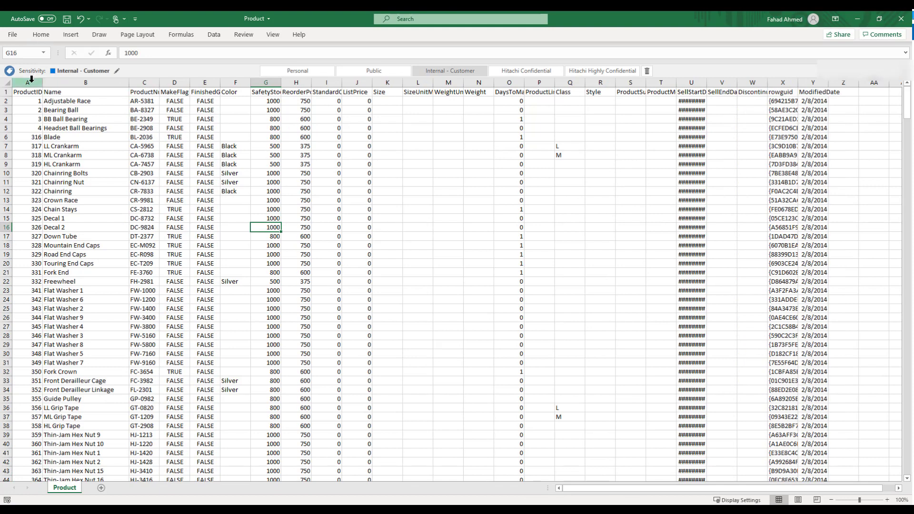
Step: Inspect the product cells, widen column C to show full product numbers, and close the workbook
click(31, 82)
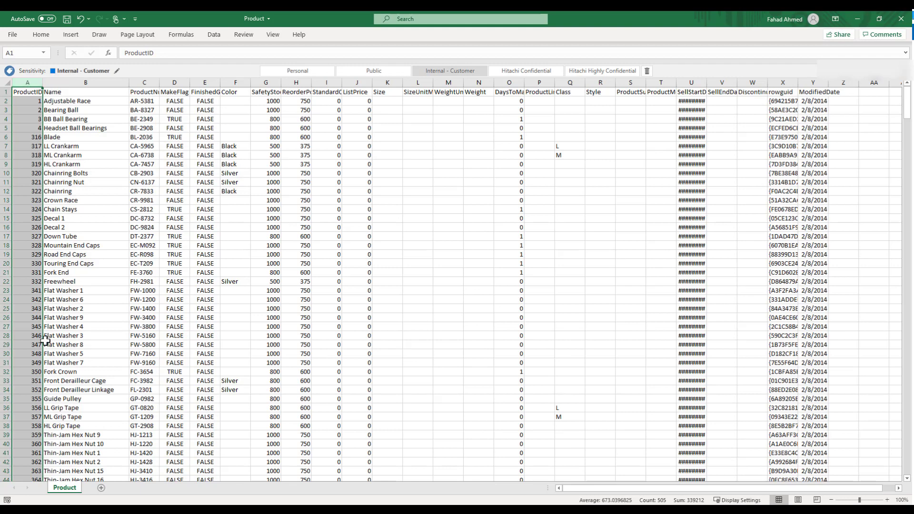
click(76, 336)
scroll(76, 336, down, 2)
scroll(76, 335, up, 2)
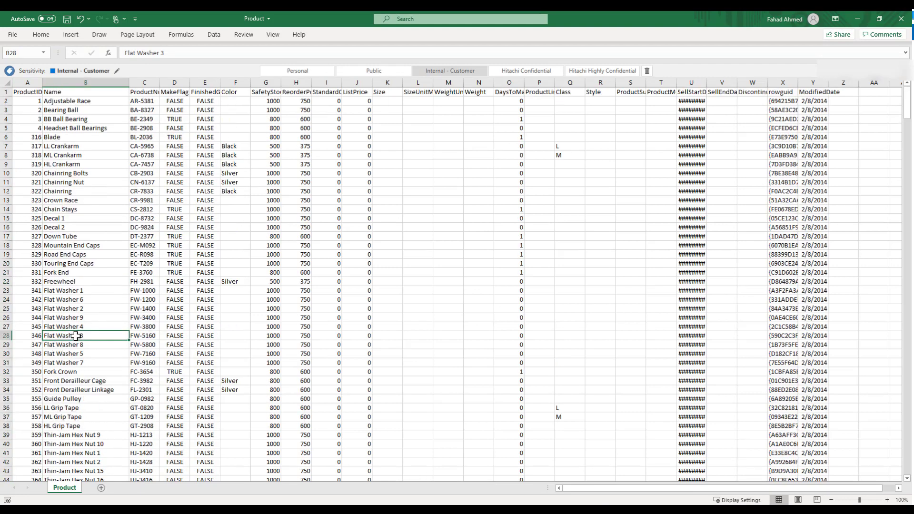
click(115, 110)
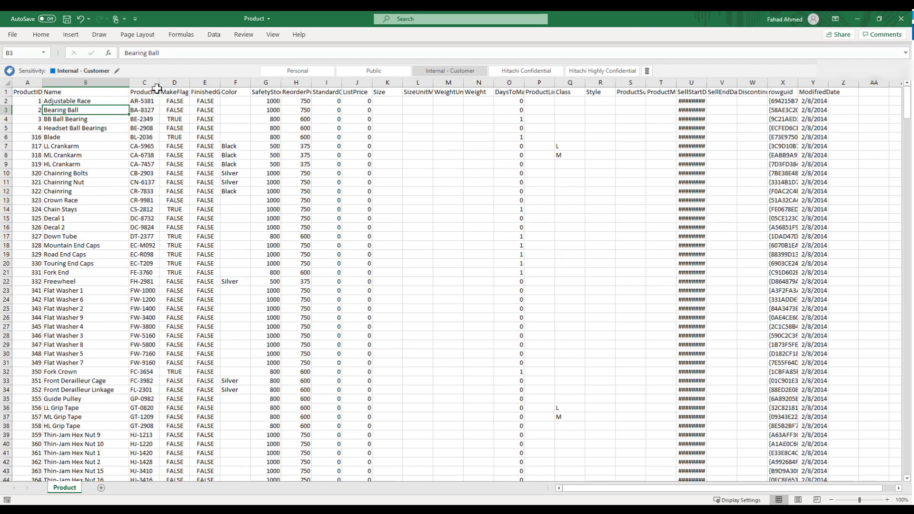
drag(160, 83, 256, 83)
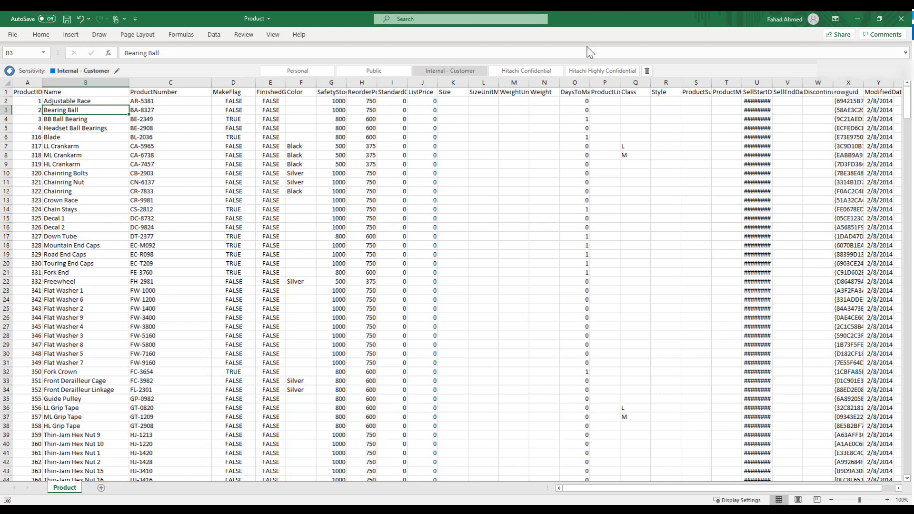
click(901, 19)
Step: Close the spreadsheet without saving, open the deployed ssis-azuresql-db database, and go to its firewall settings
click(457, 275)
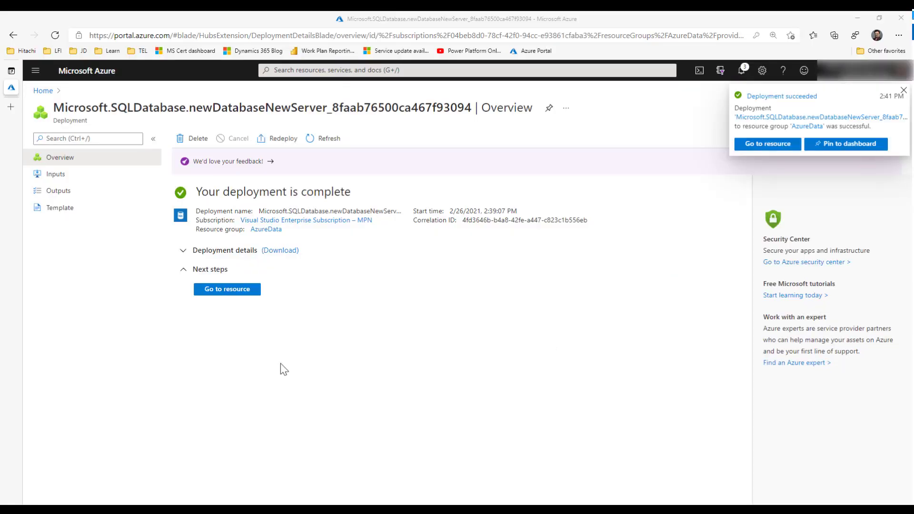
click(784, 149)
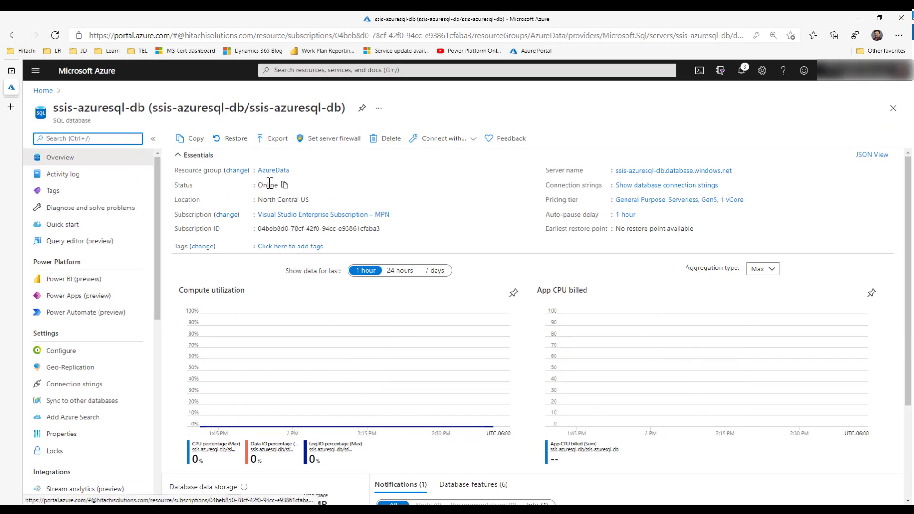
scroll(402, 207, down, 3)
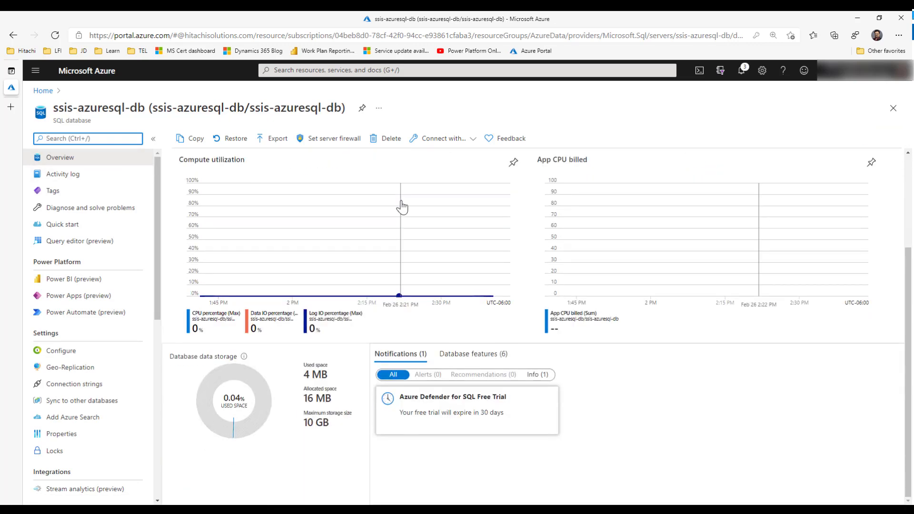
scroll(403, 205, up, 3)
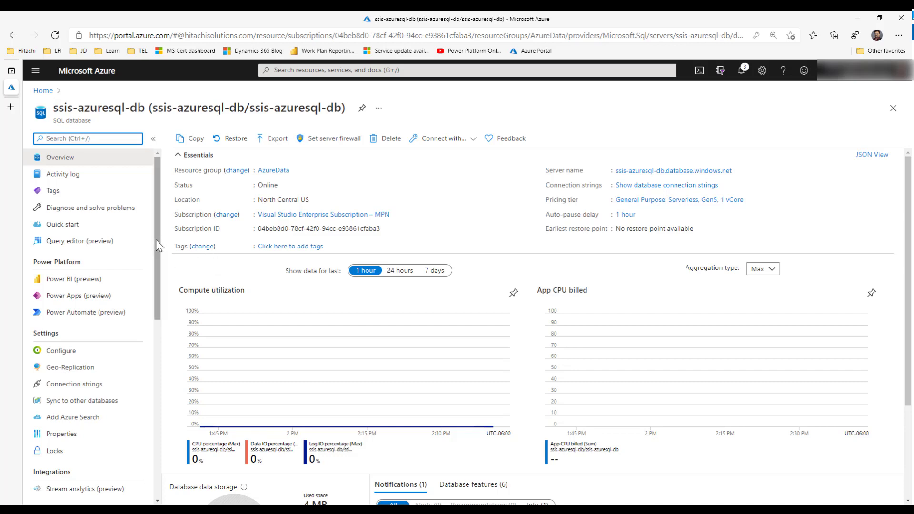
scroll(160, 257, down, 1)
scroll(160, 257, up, 1)
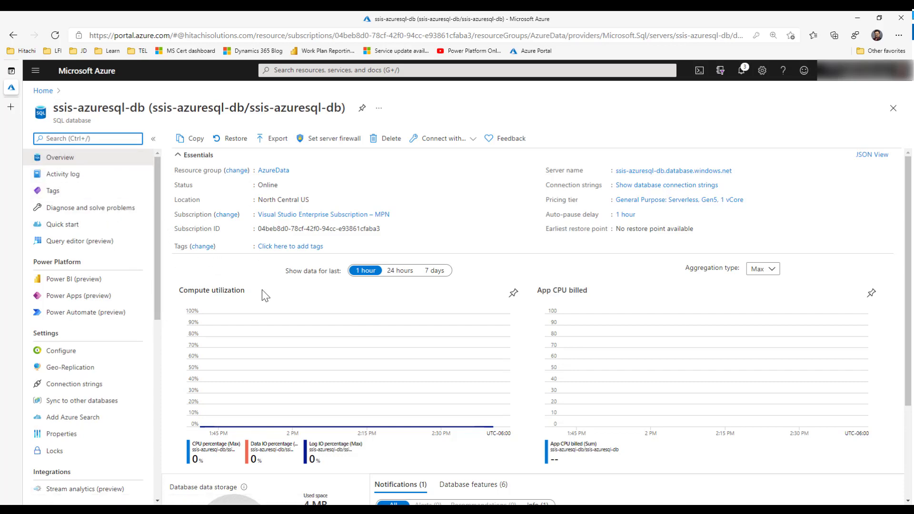
scroll(264, 300, down, 3)
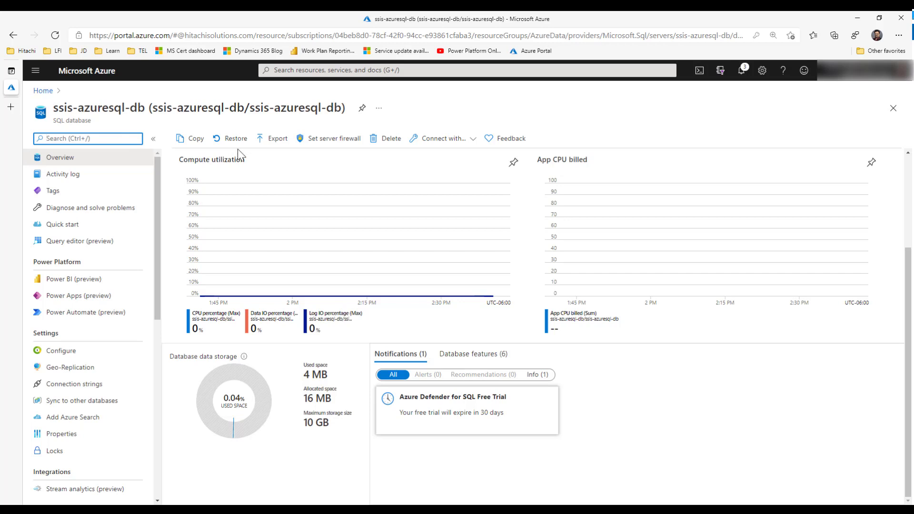
click(333, 138)
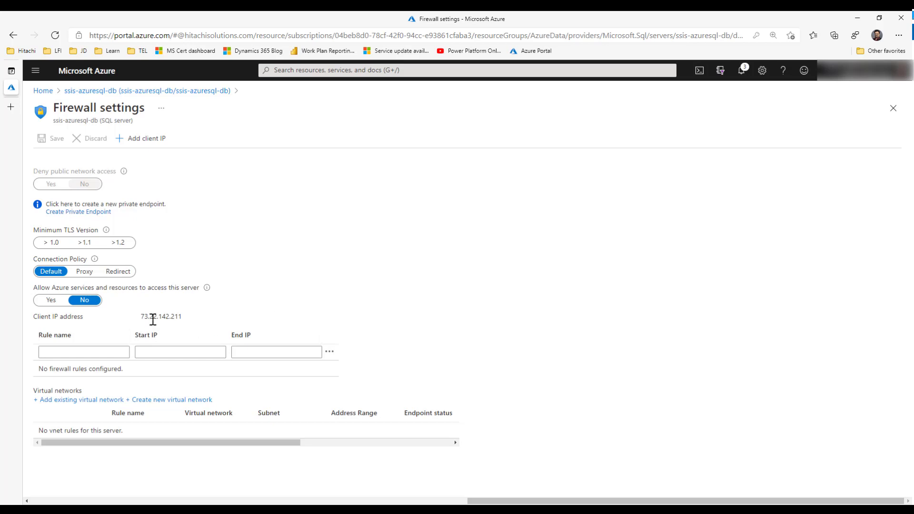
Step: Copy the client IP address into both the start IP and end IP of a new firewall rule
double_click(157, 317)
right_click(172, 318)
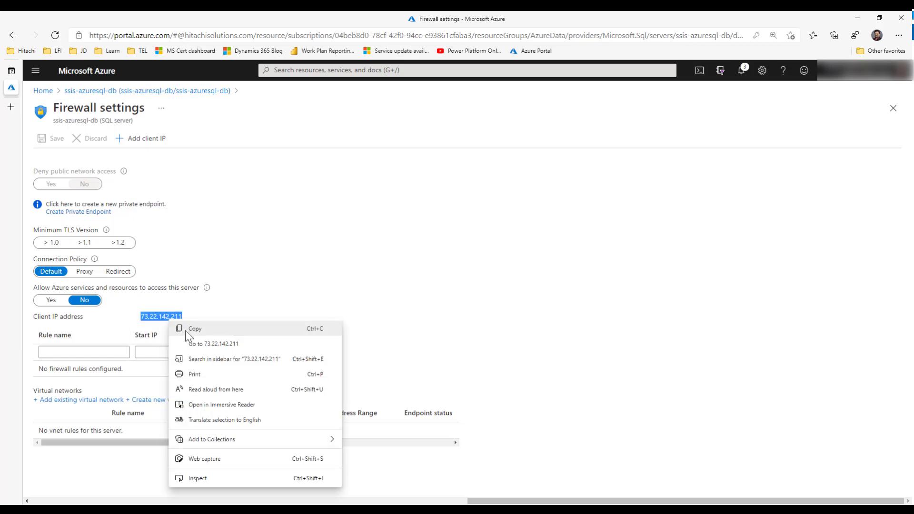
click(185, 328)
click(165, 352)
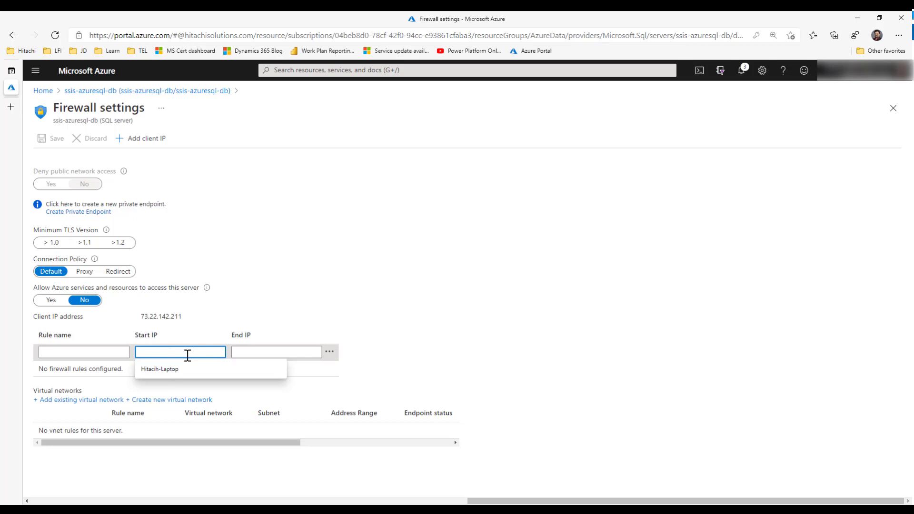
key(ctrl+v)
key(Tab)
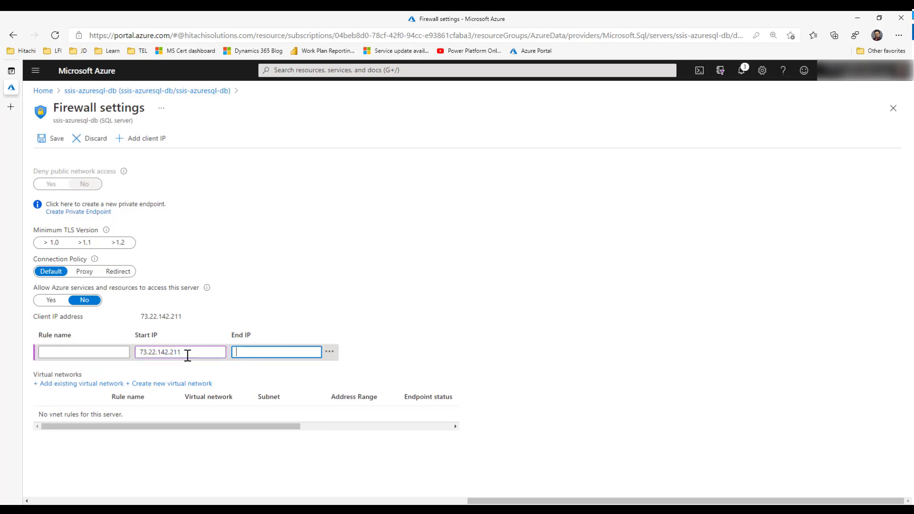
key(ctrl+v)
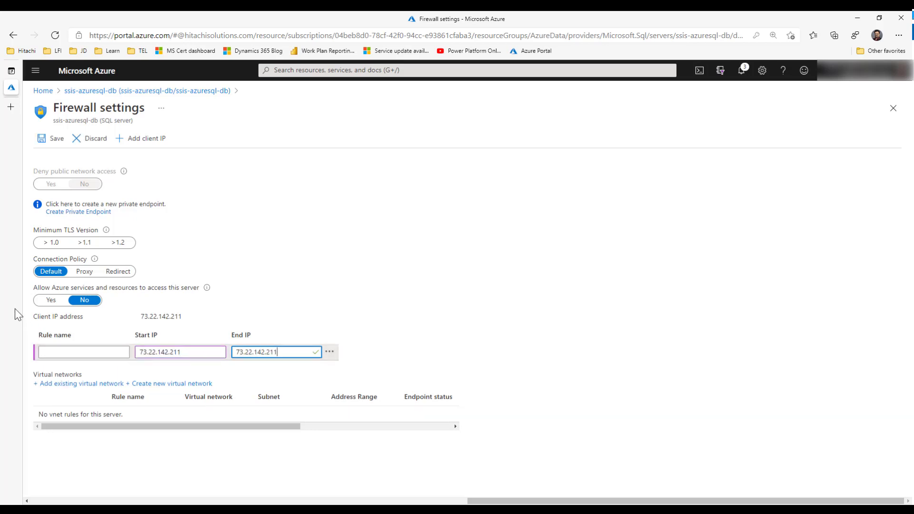
Step: Name the rule MyLaptop, save it, and dismiss the success message
click(50, 354)
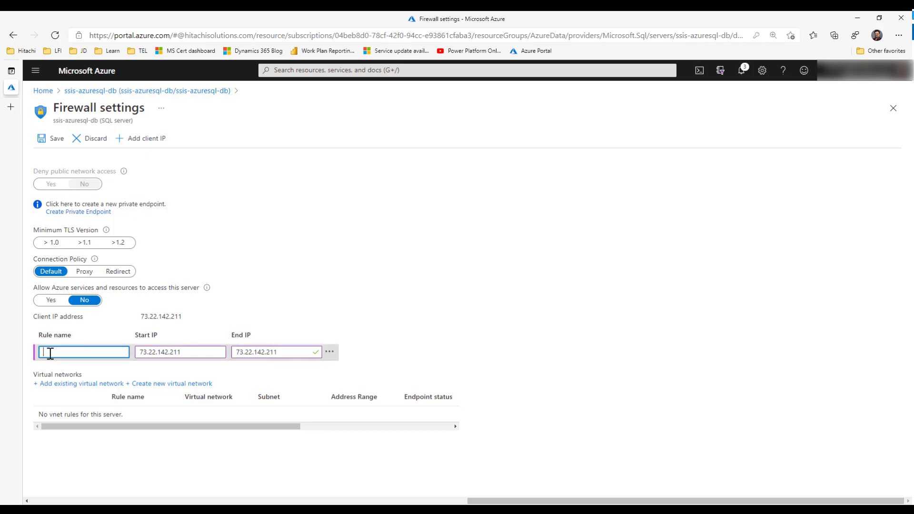
text(MyLaptop)
click(51, 139)
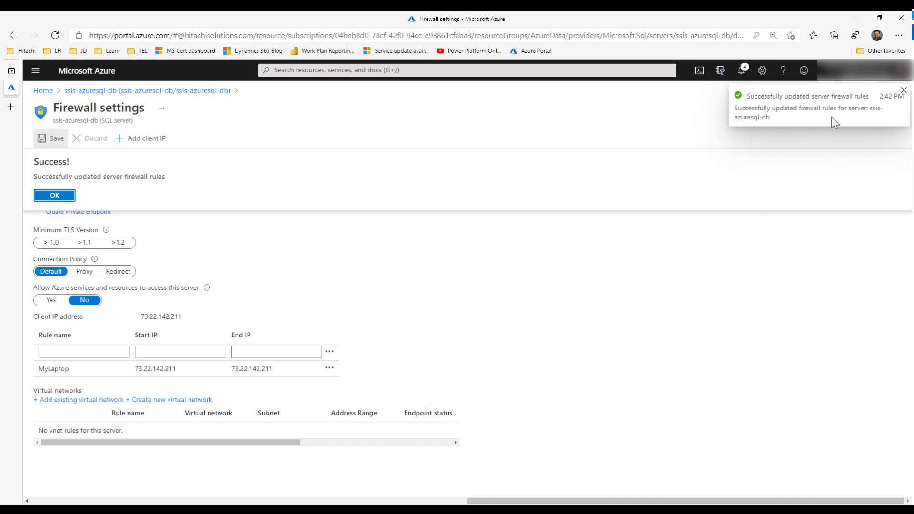
click(903, 90)
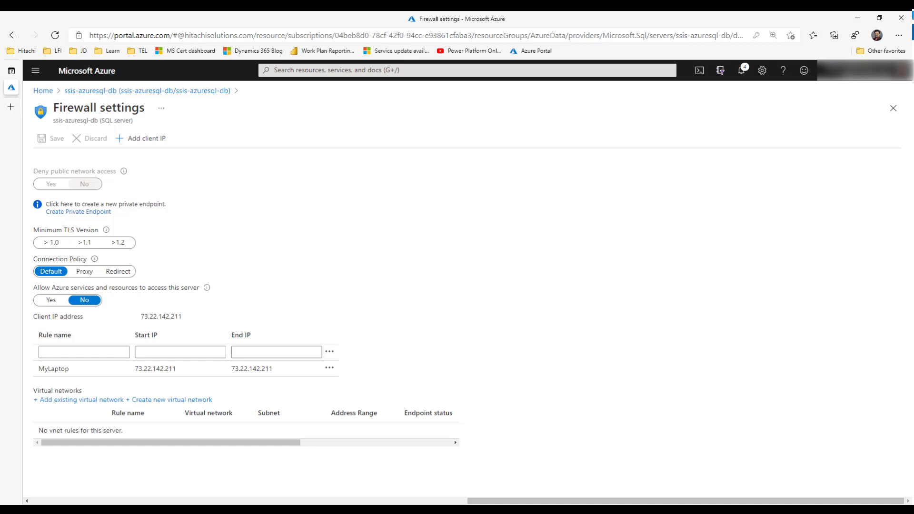
Step: Switch to Visual Studio and start a new project via File > New > Project
mouse_move(244, 510)
click(337, 509)
key(alt+Tab)
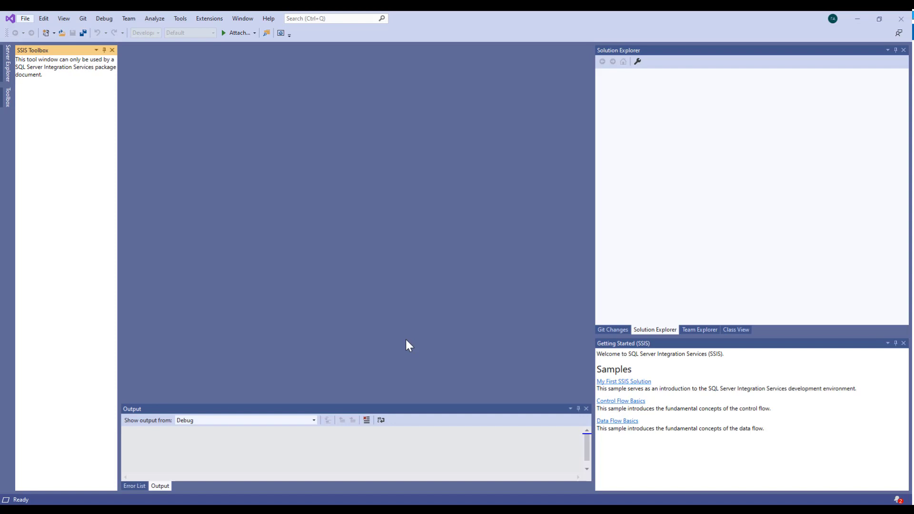
click(28, 18)
mouse_move(30, 29)
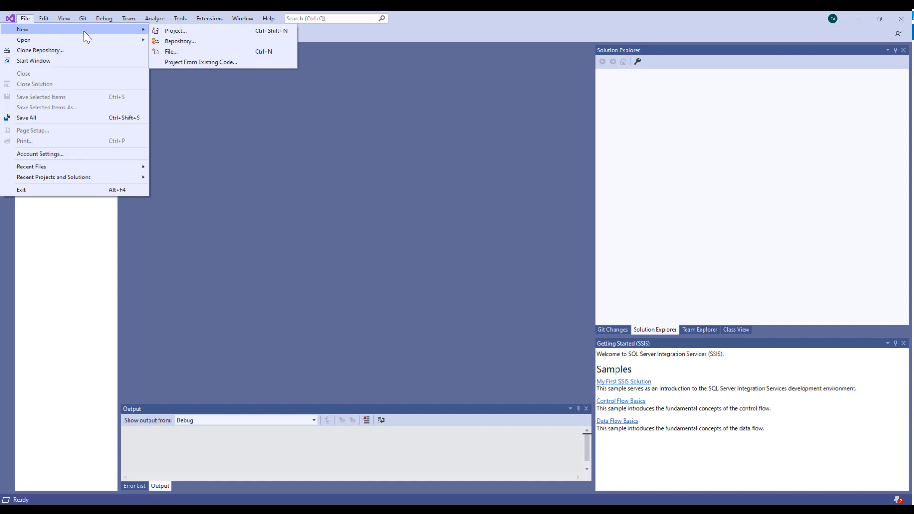
click(169, 31)
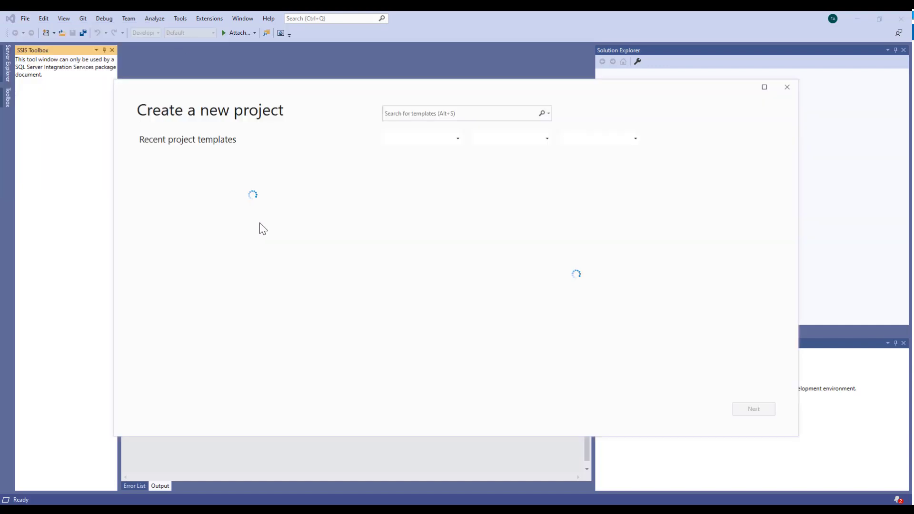
Step: Choose the Integration Services Project template and select part of the default name Integration Services Project2
click(438, 114)
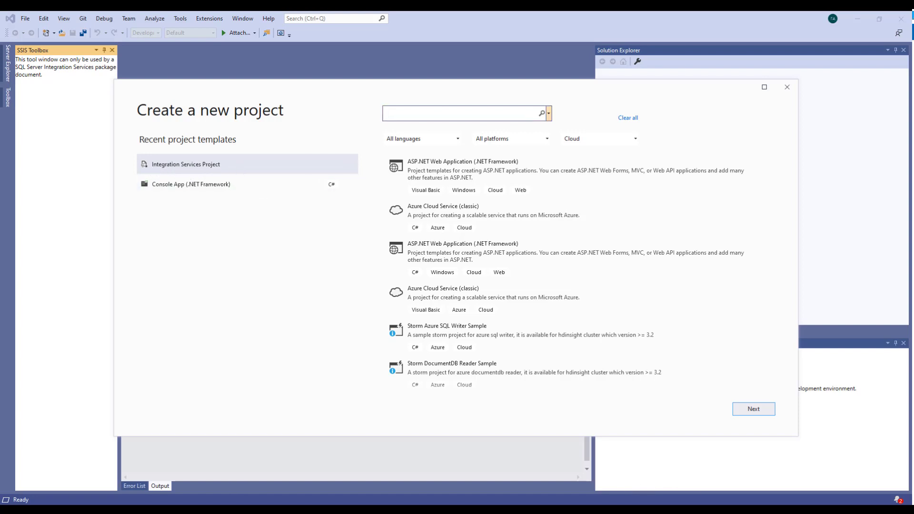
double_click(204, 167)
click(244, 173)
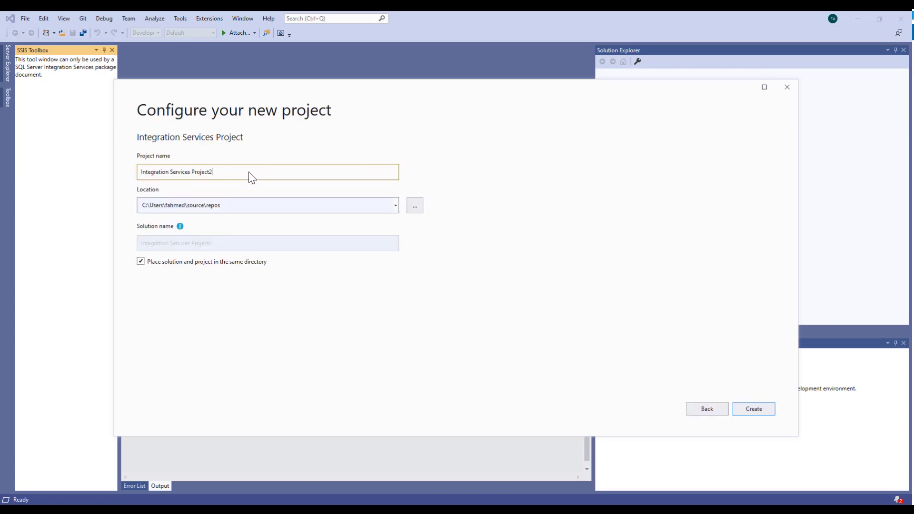
drag(248, 172, 140, 171)
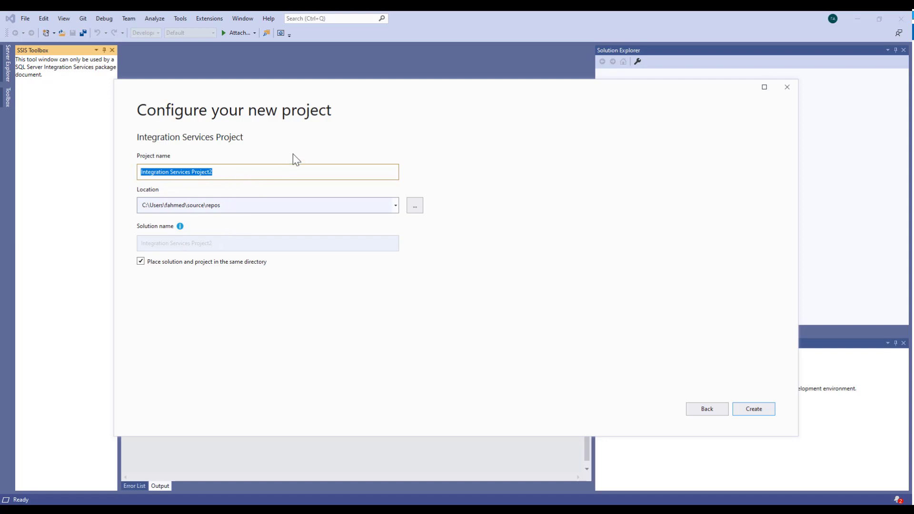
Step: Go back and choose the Integration Services Project template again, naming it MyFirstDataLoadProject
click(718, 412)
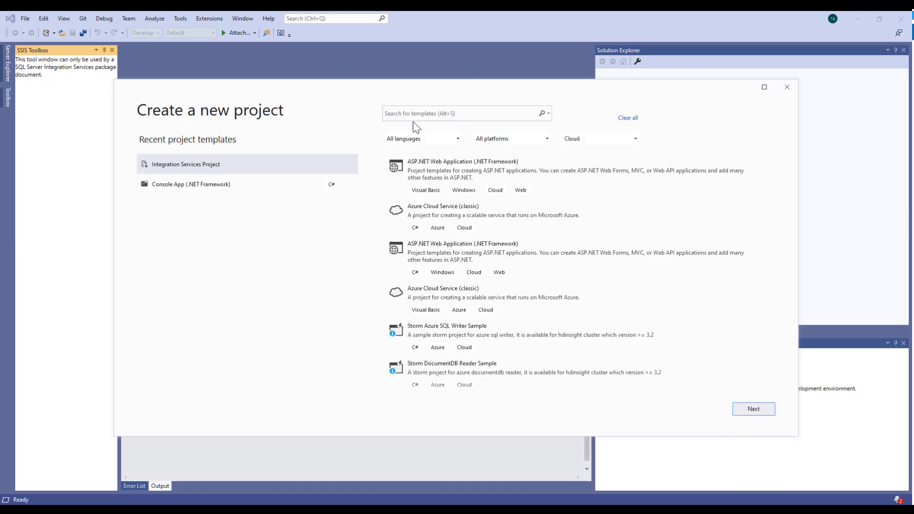
click(438, 113)
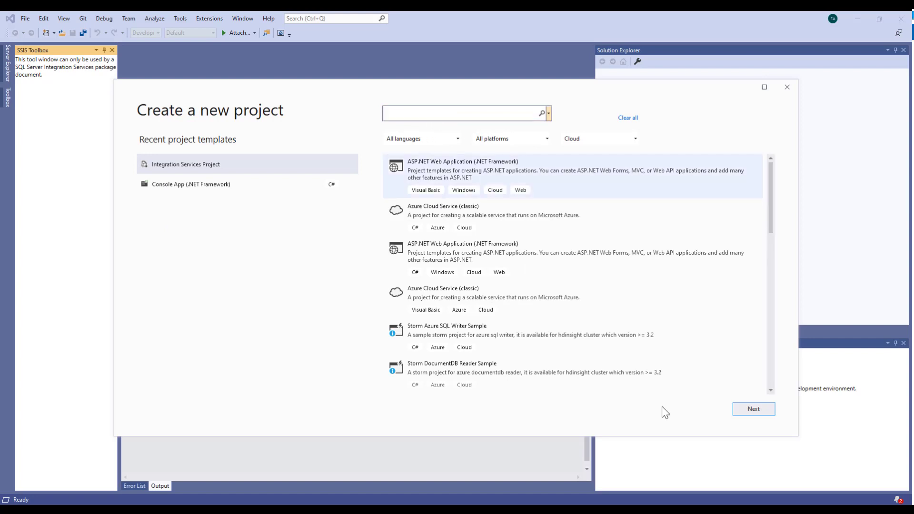
double_click(198, 169)
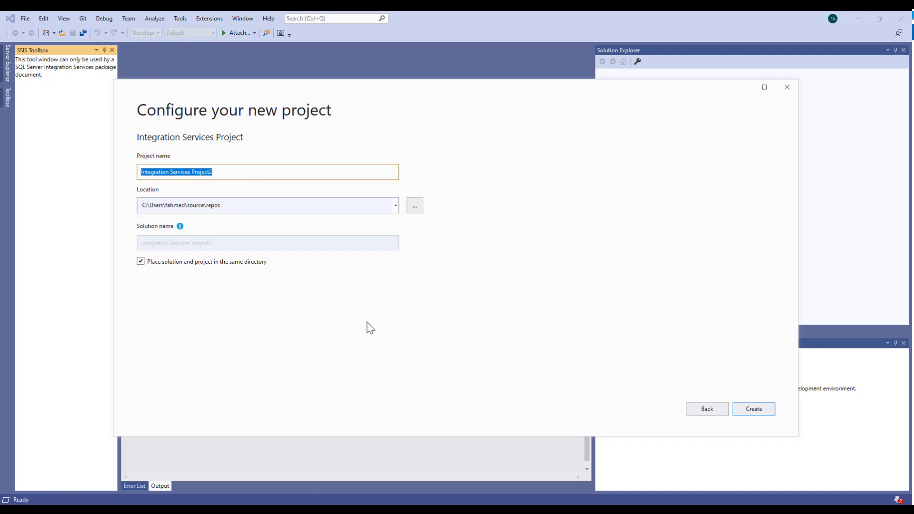
text(MyFirstD)
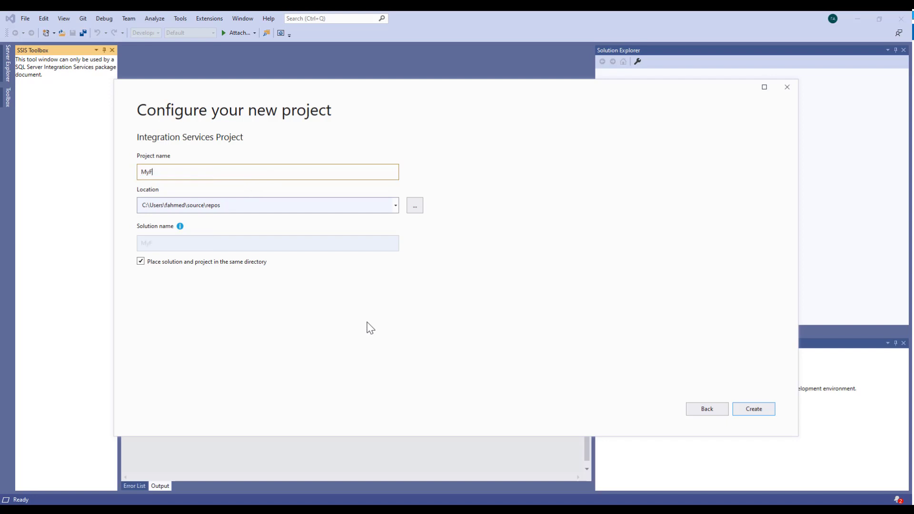
text(ataLoadProject)
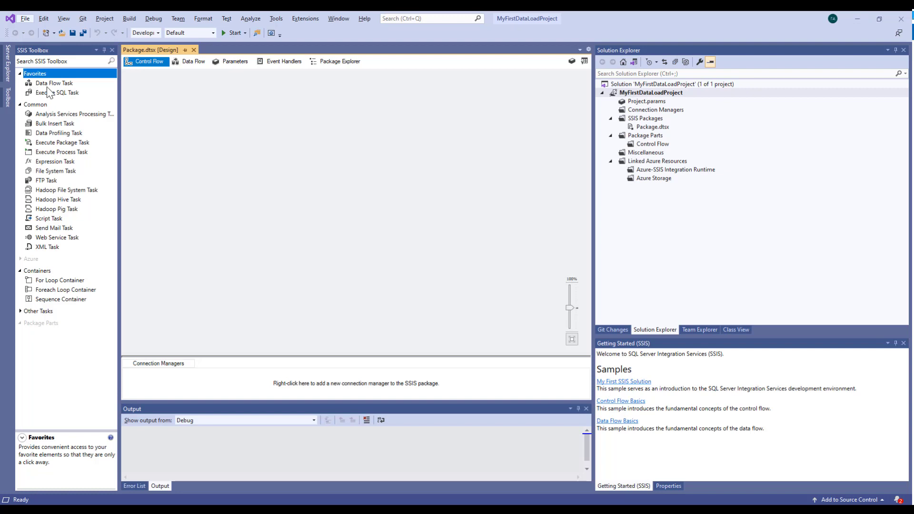
Step: Add a Data Flow Task to the control flow and rename it 'Products Load'
key(alt)
double_click(66, 85)
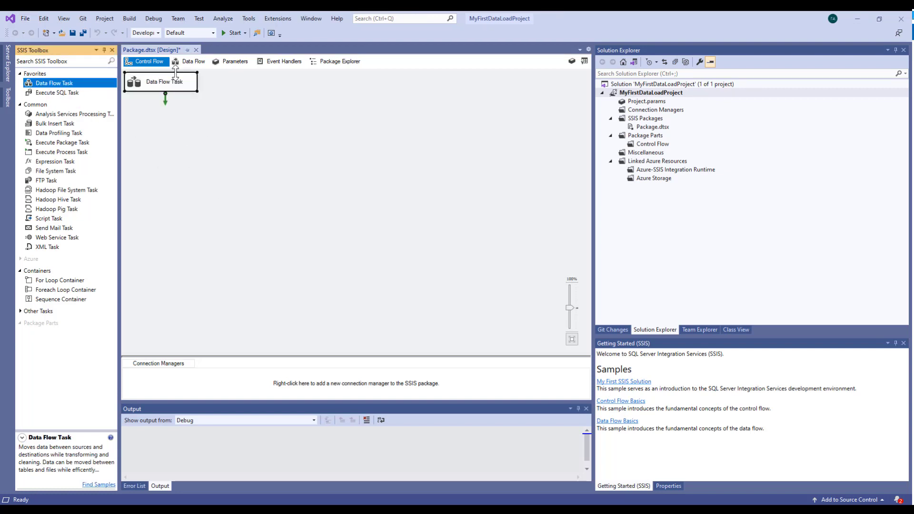
click(172, 83)
click(196, 82)
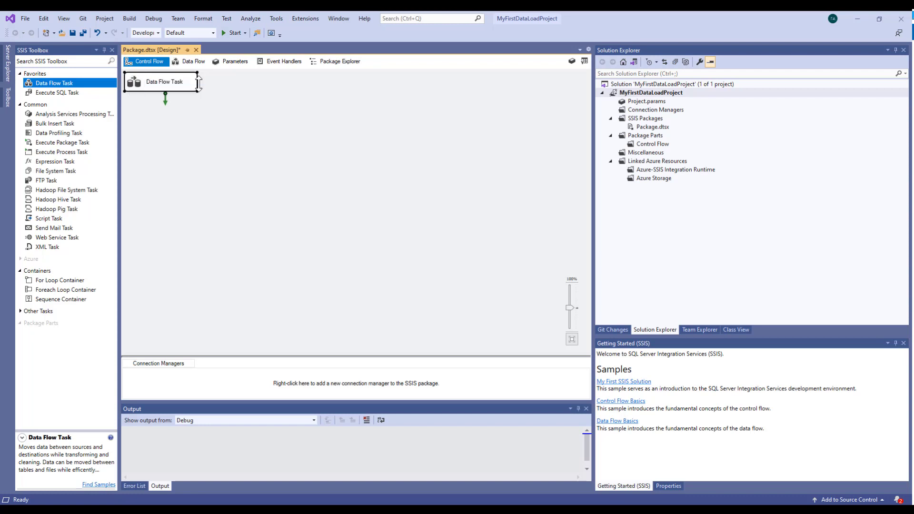
click(174, 84)
text(Products)
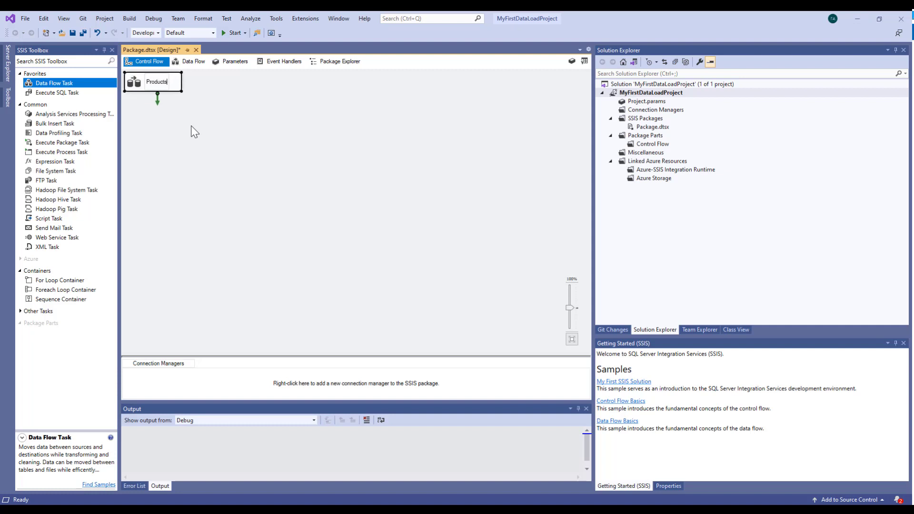
text( Load)
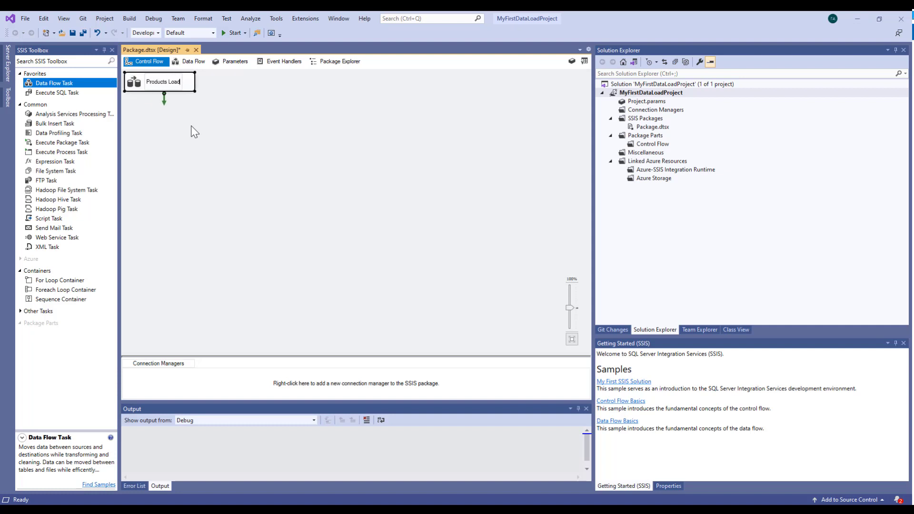
click(272, 99)
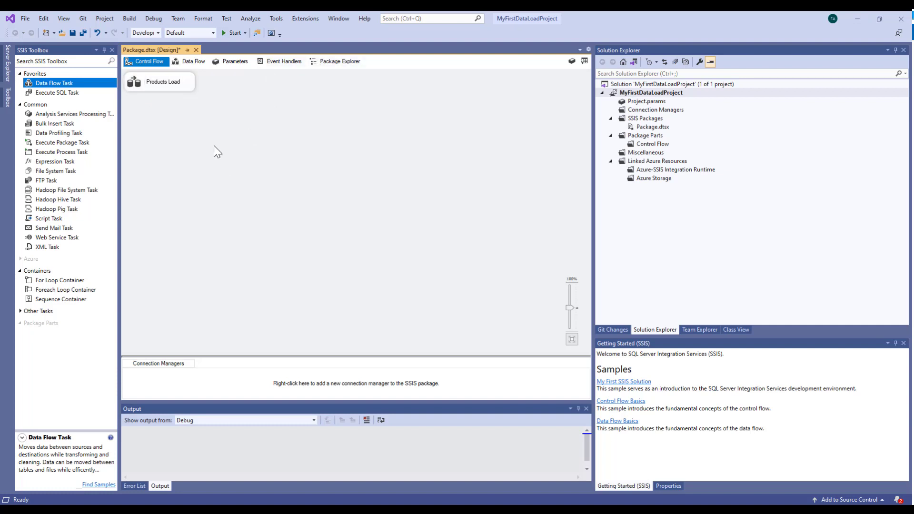
double_click(174, 82)
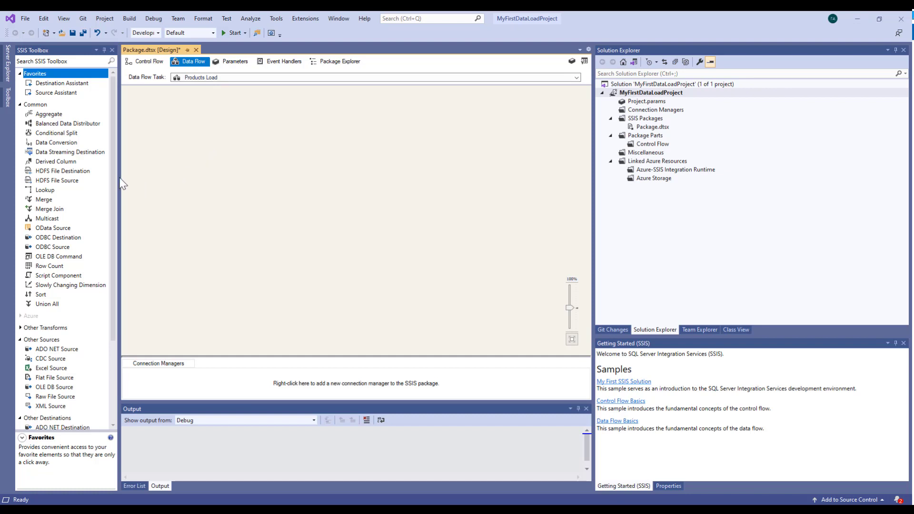
Step: Place a Flat File Source on the Products Load data flow near the top centre
drag(112, 154, 102, 245)
scroll(102, 245, up, 4)
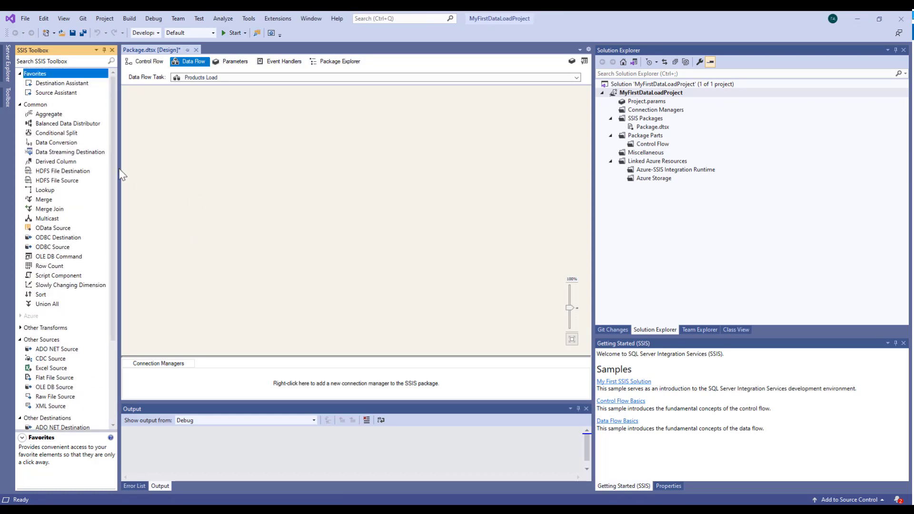
scroll(102, 193, down, 3)
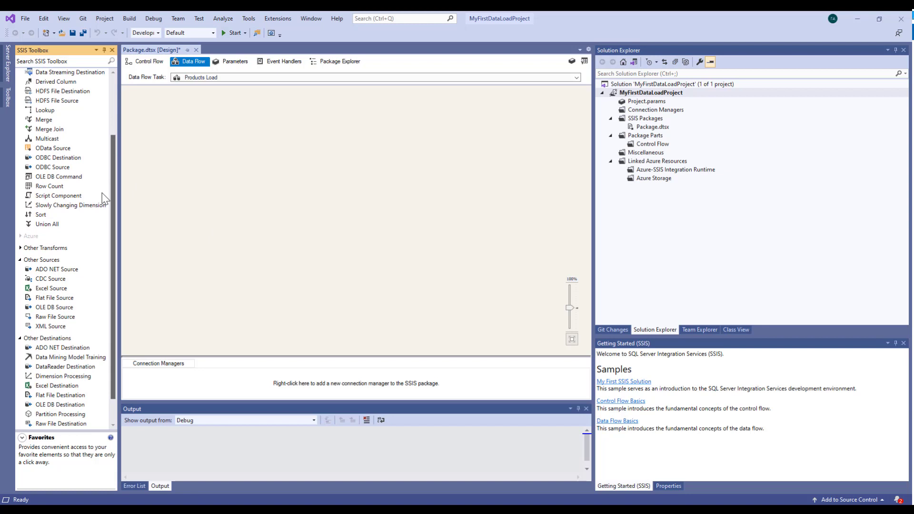
scroll(101, 199, down, 1)
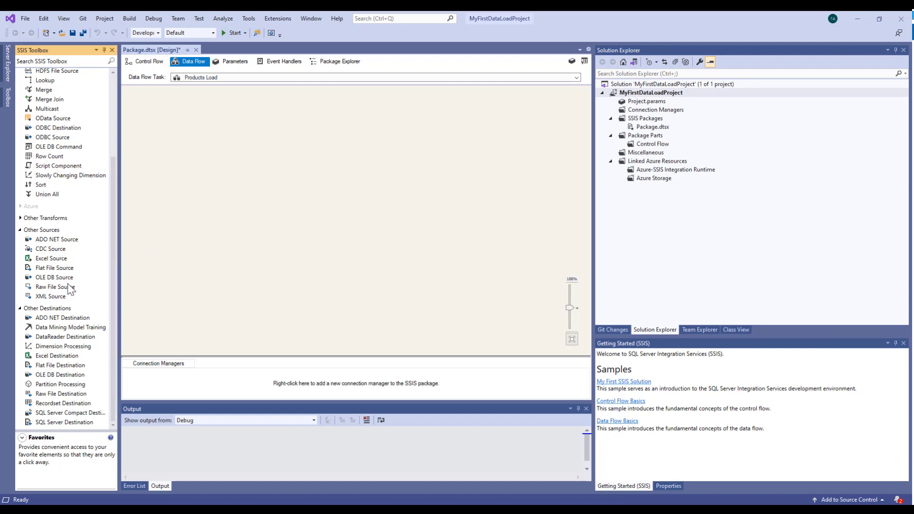
click(60, 269)
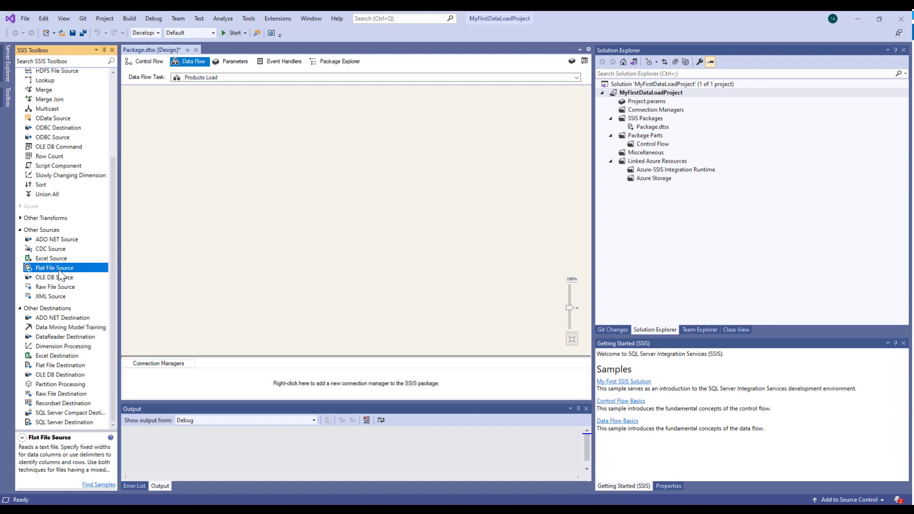
drag(60, 273, 229, 189)
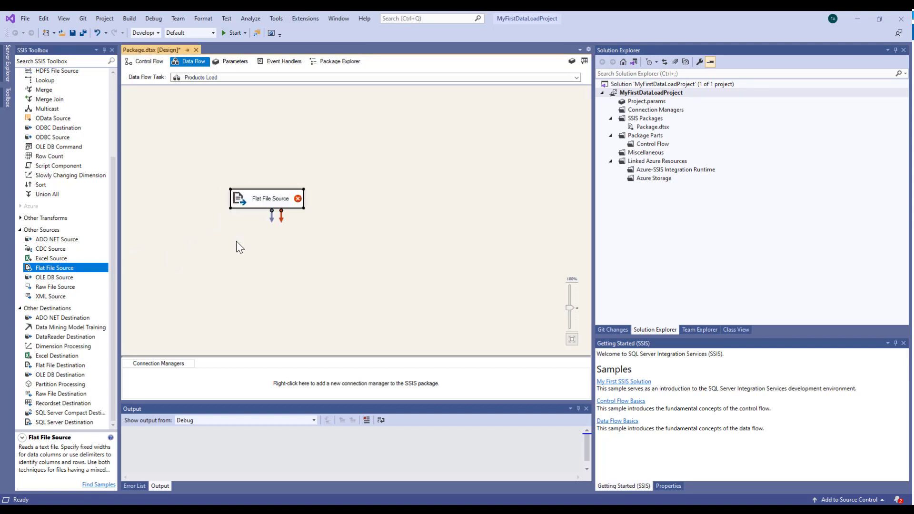
drag(285, 197, 330, 154)
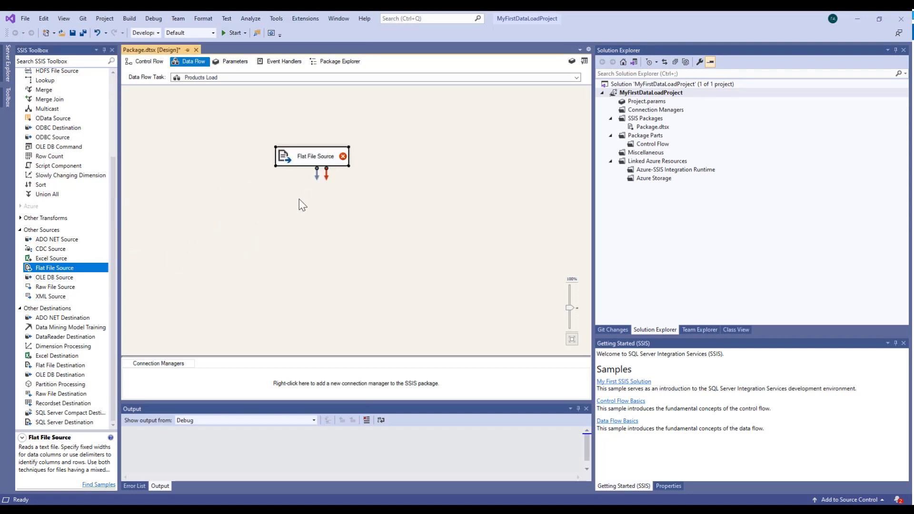
double_click(329, 154)
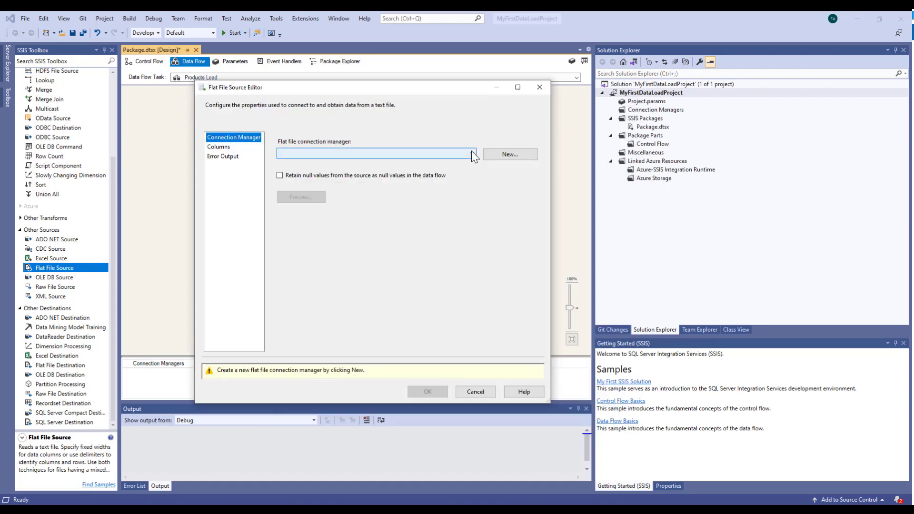
Step: Create a new flat file connection named 'Product File Connection'
click(509, 154)
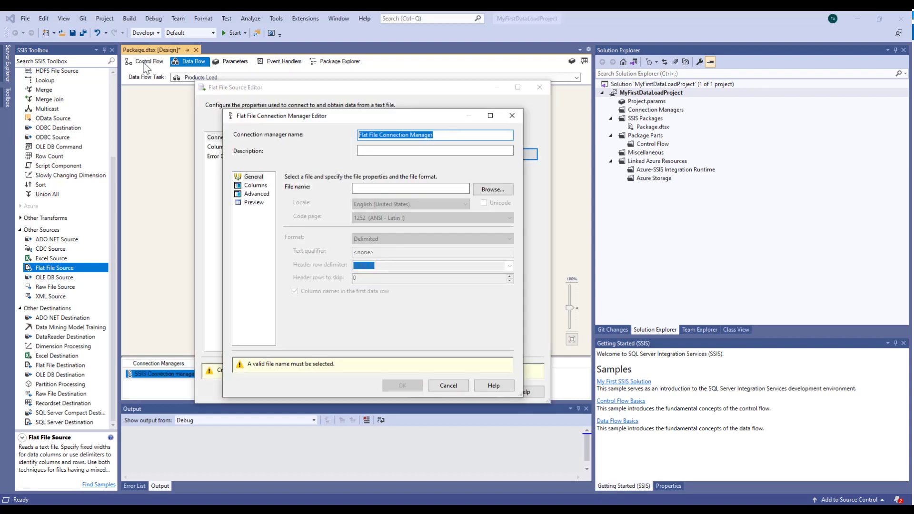
text(Product)
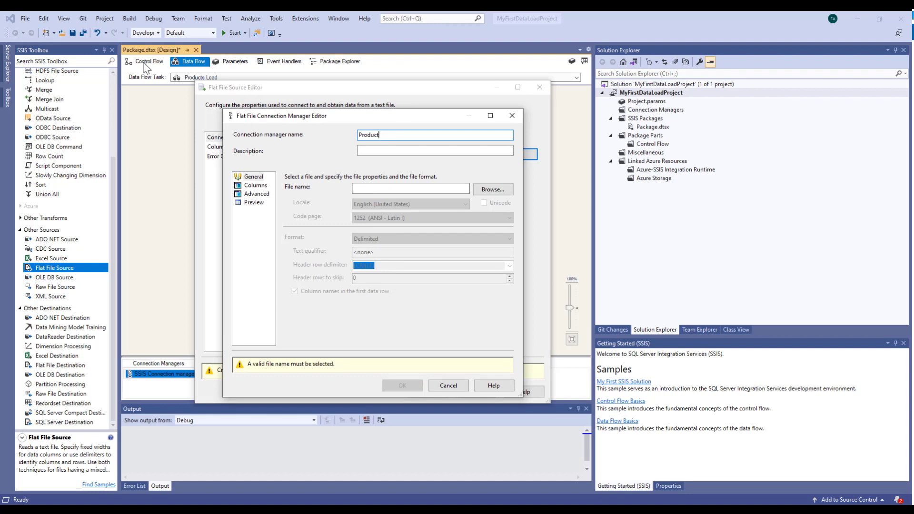
text( Files)
key(BackSpace)
text(Connection)
key(Tab)
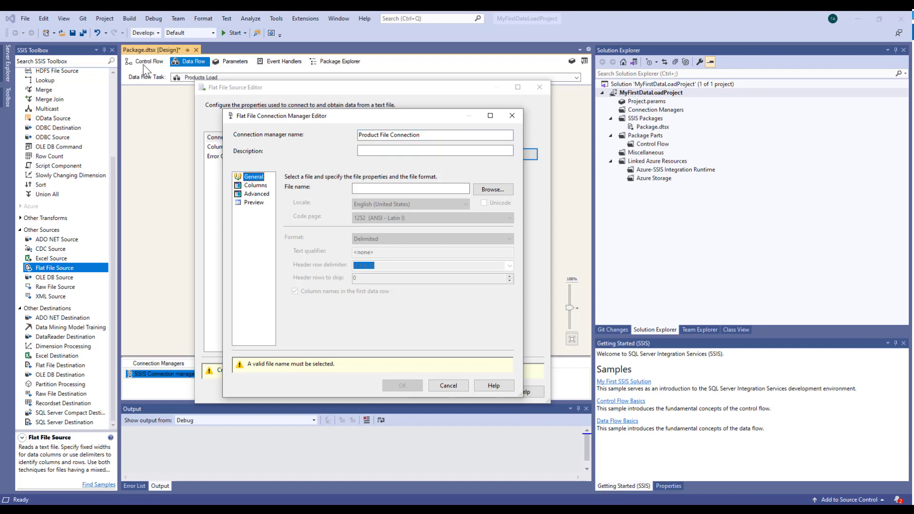
Step: Filter the file browser to CSV files and select Product.csv on the Desktop
click(494, 189)
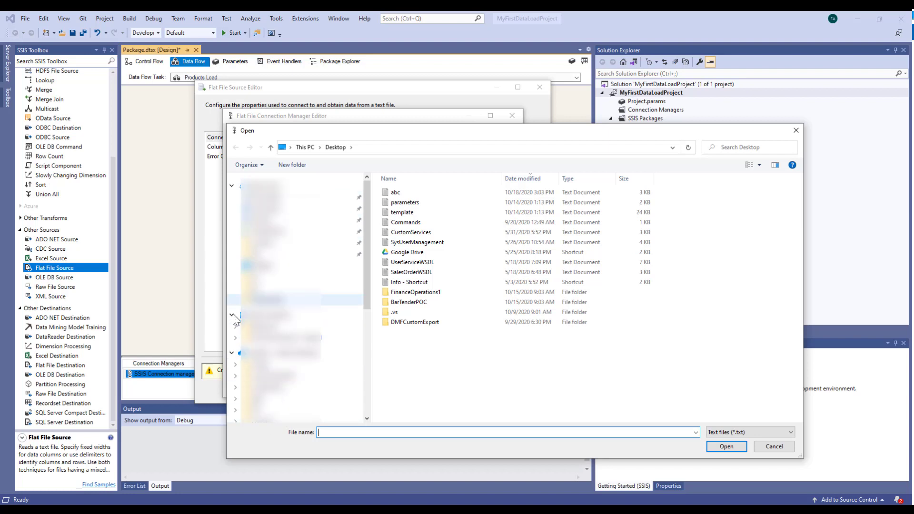
scroll(233, 314, down, 3)
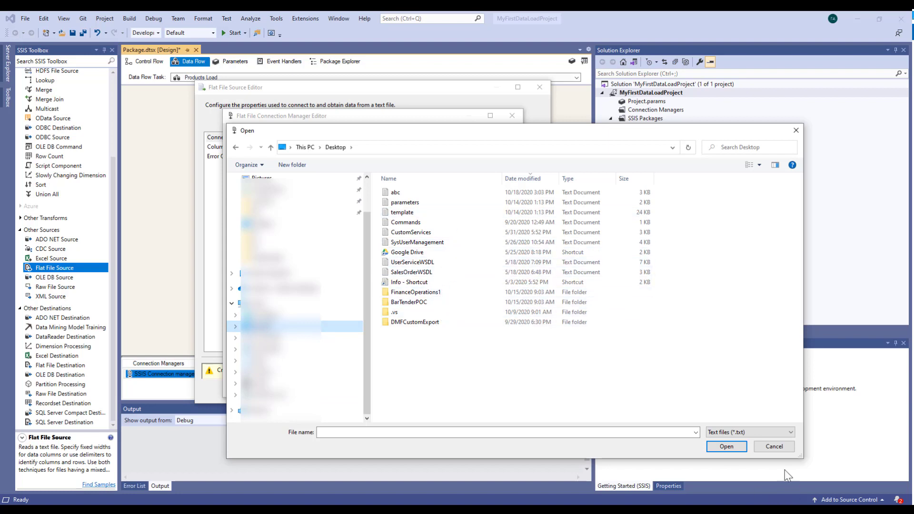
click(769, 432)
click(755, 451)
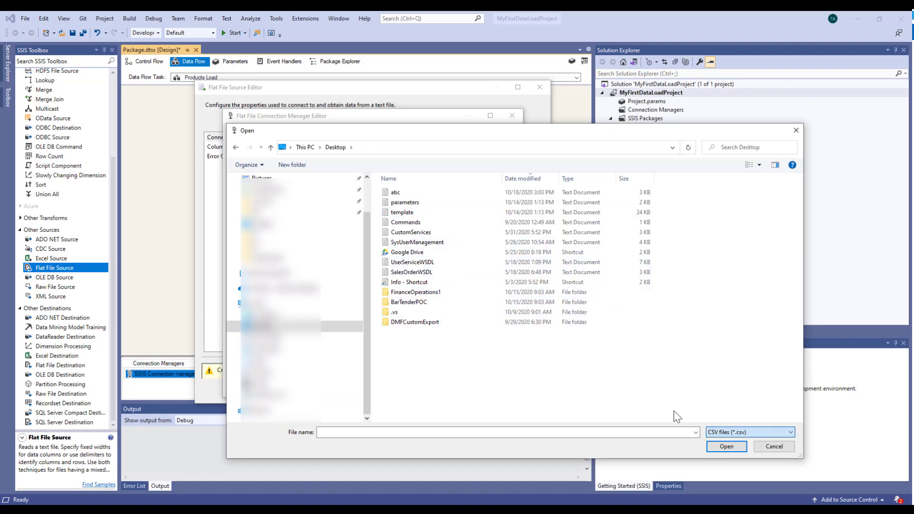
double_click(431, 193)
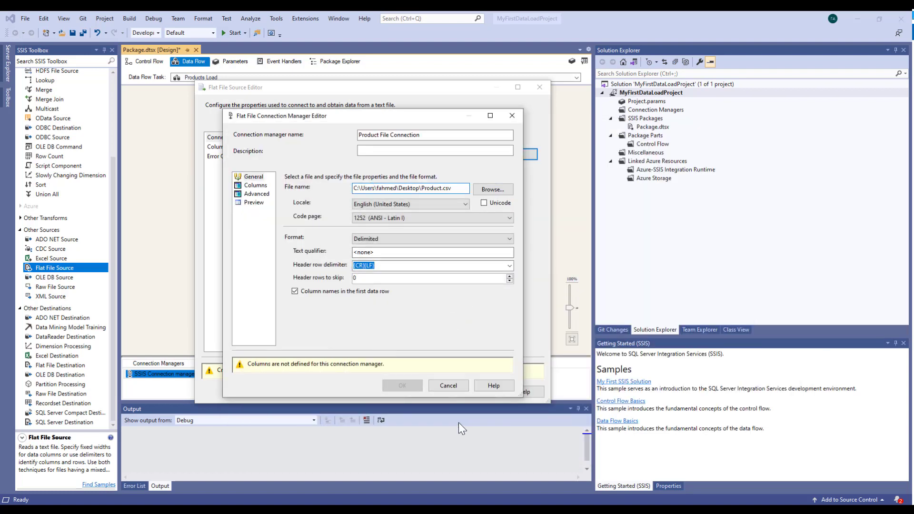
Step: Review the Columns, Advanced and Preview pages for Product.csv, then save the connection
click(249, 185)
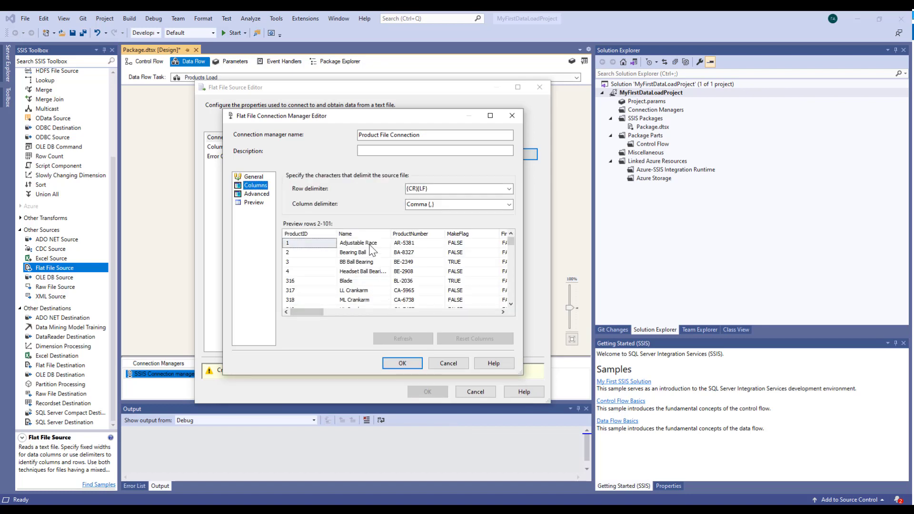
mouse_move(306, 313)
mouse_down()
mouse_move(362, 313)
mouse_move(302, 313)
mouse_up()
click(256, 193)
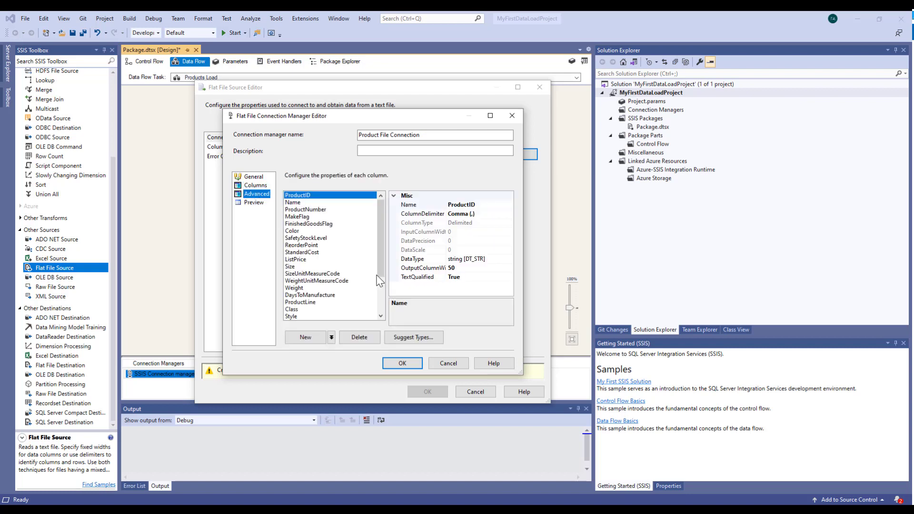
drag(379, 260, 381, 224)
click(253, 202)
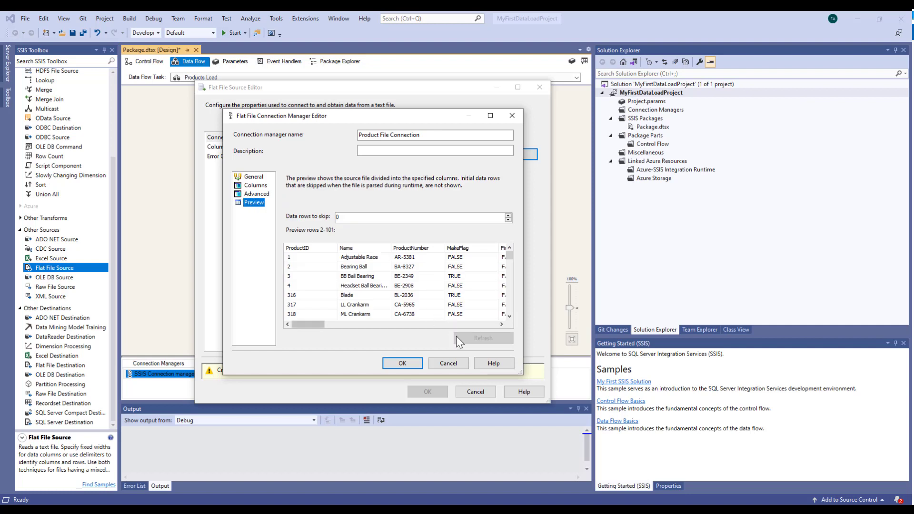
click(410, 366)
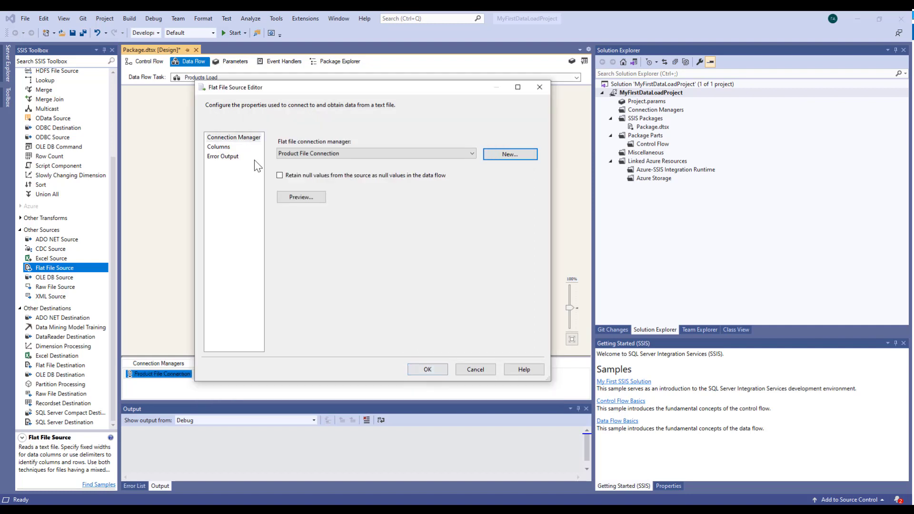
Step: Check the Flat File Source's Columns and Error Output pages, then accept its settings
click(220, 147)
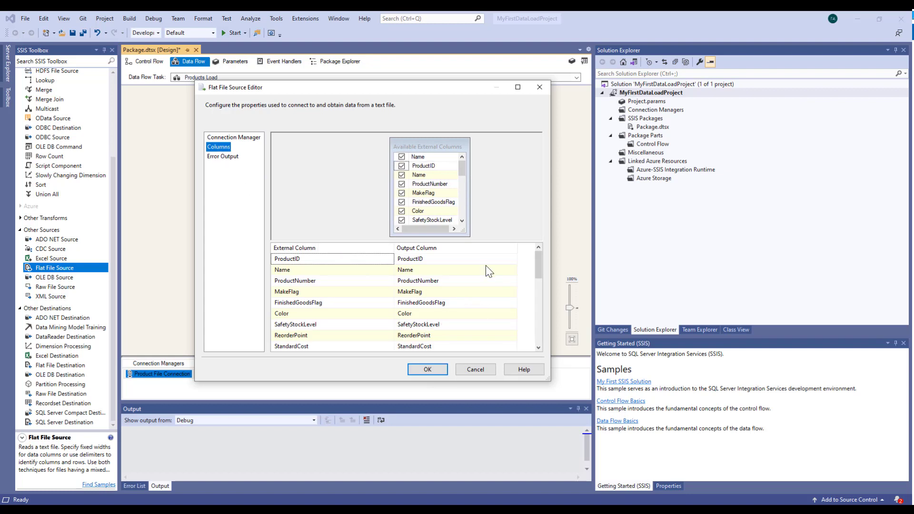
drag(463, 169, 464, 195)
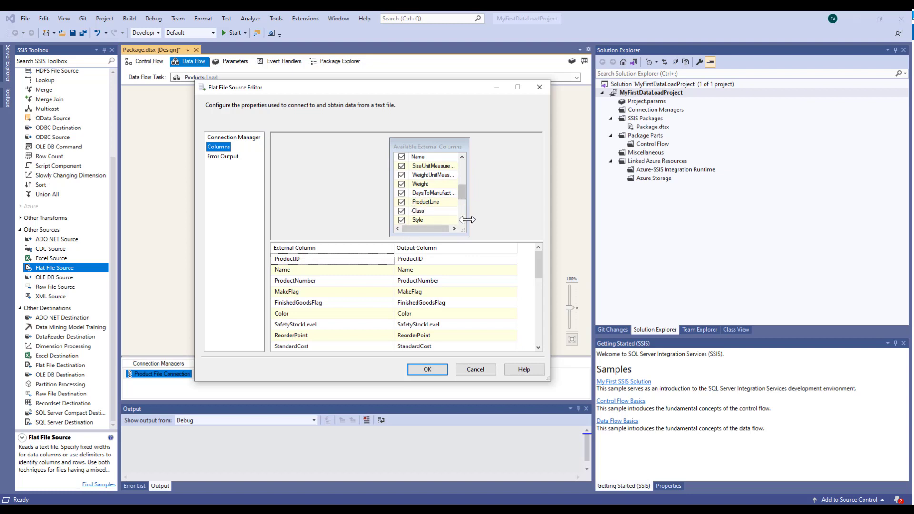
drag(464, 231, 473, 239)
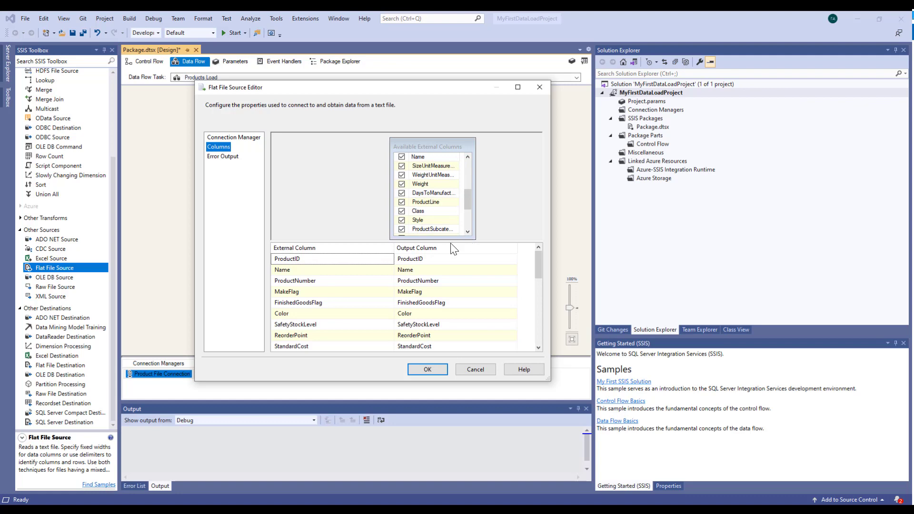
click(224, 158)
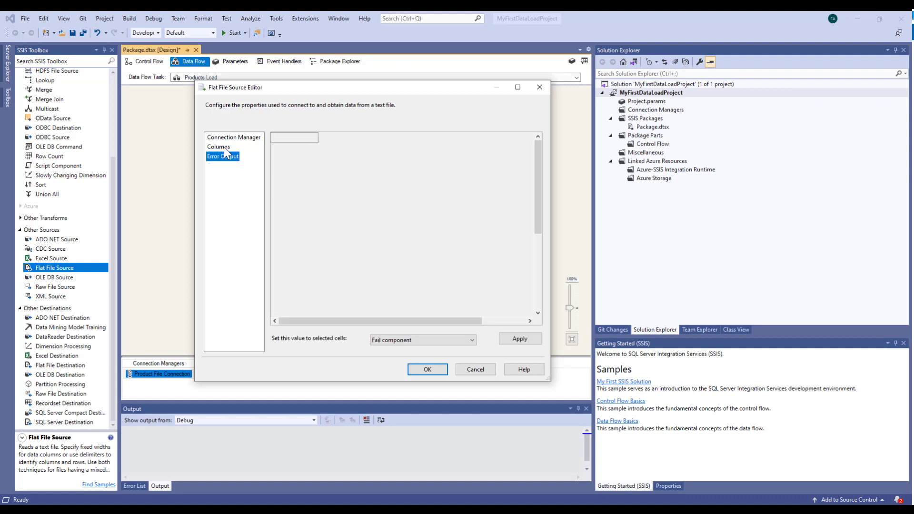
click(223, 147)
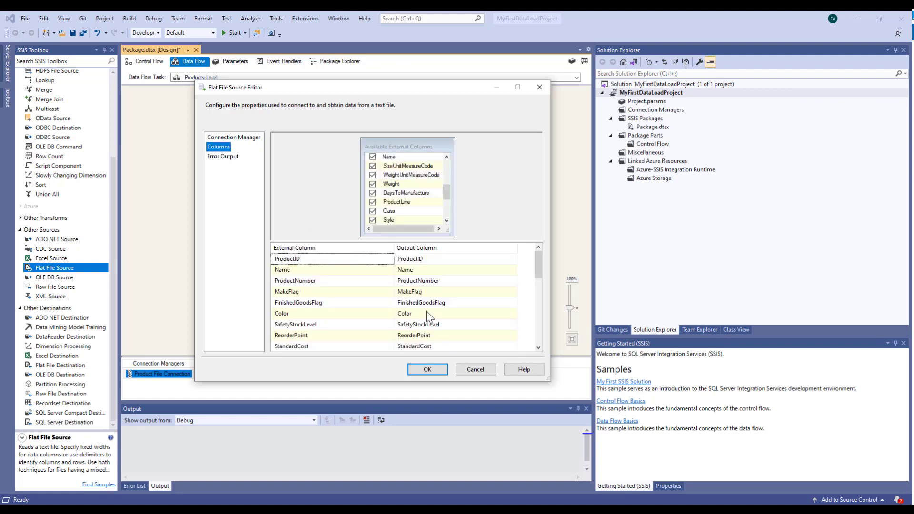
click(427, 370)
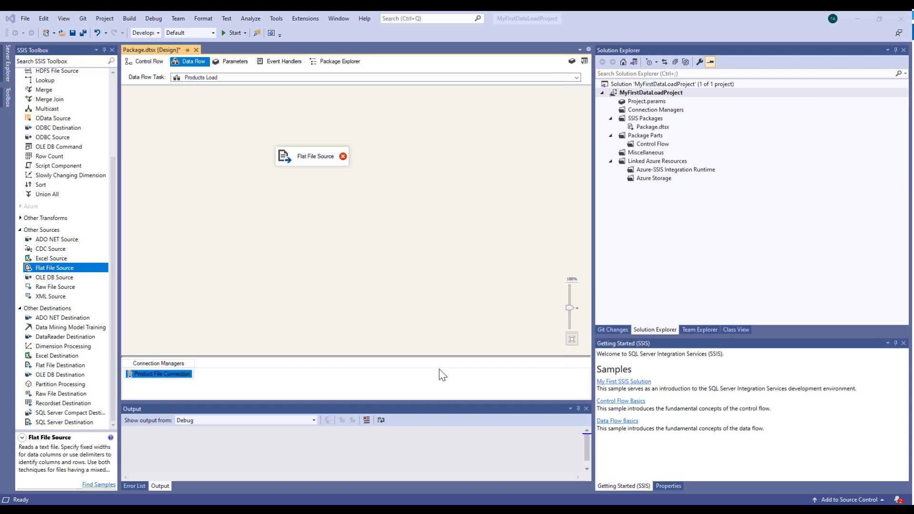
Step: Place an ADO NET Destination below the Flat File Source and make it slightly taller
click(365, 272)
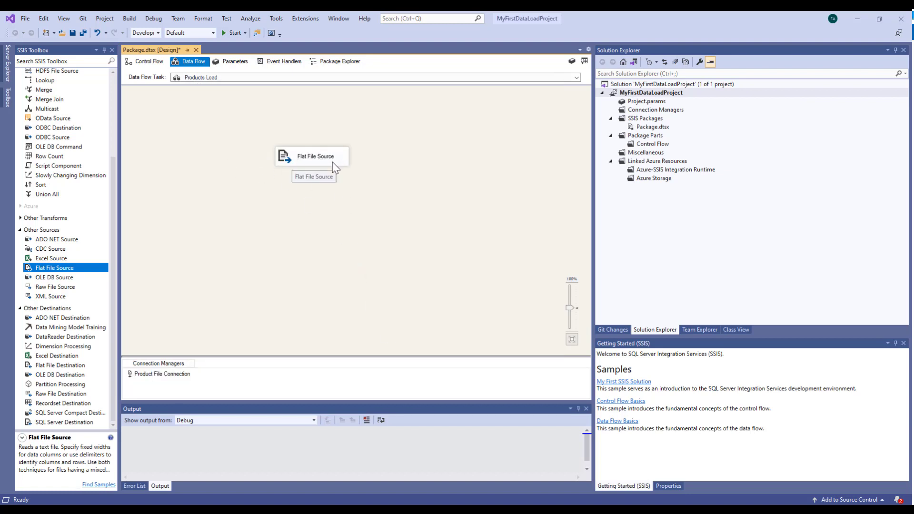
click(112, 200)
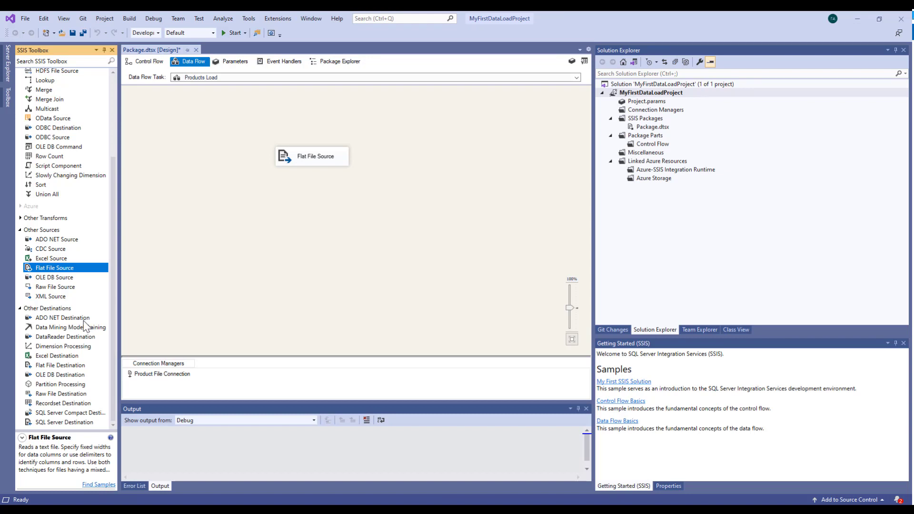
drag(83, 320, 232, 313)
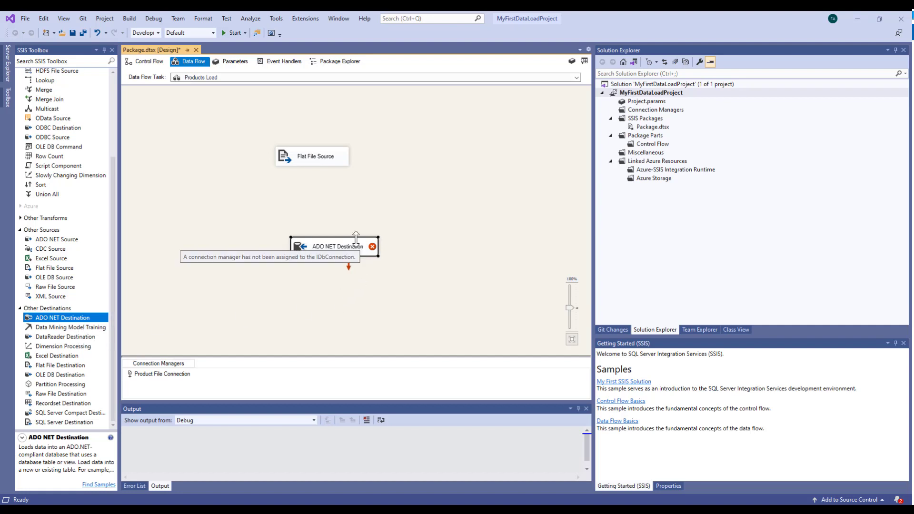
drag(353, 238, 351, 235)
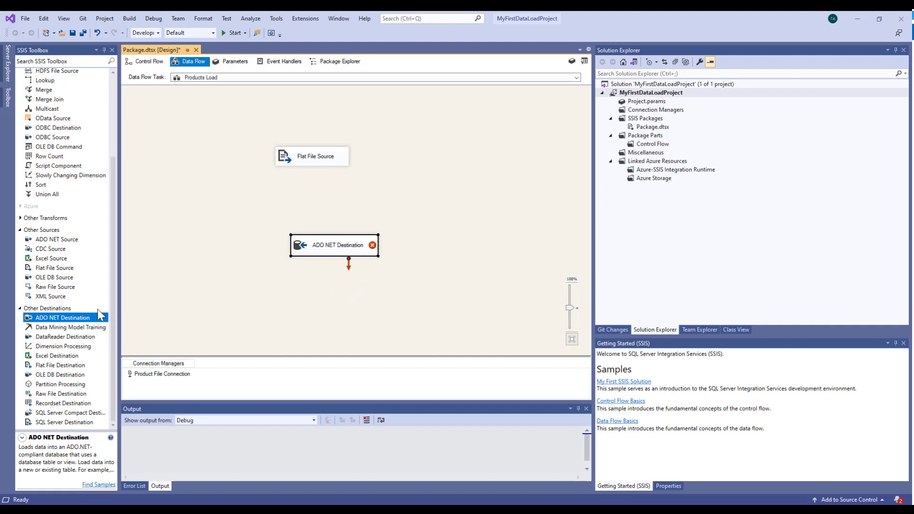
click(113, 296)
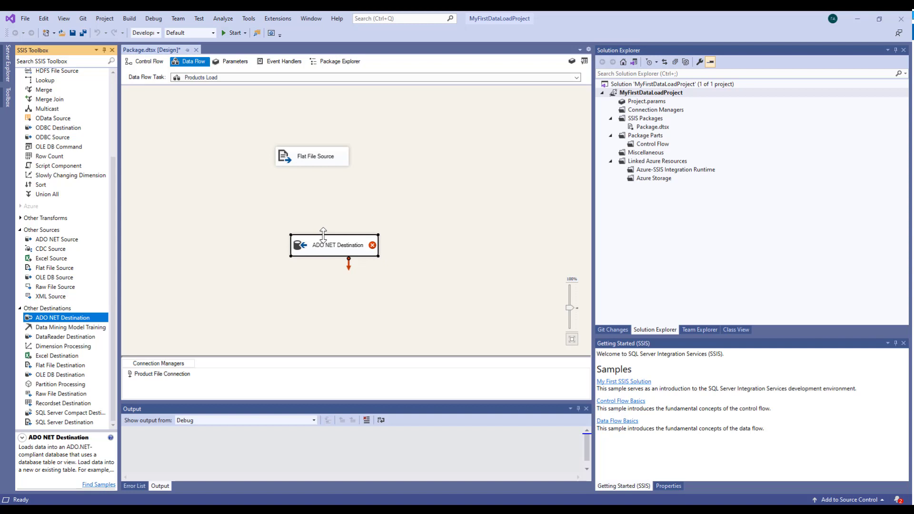
drag(324, 233, 324, 231)
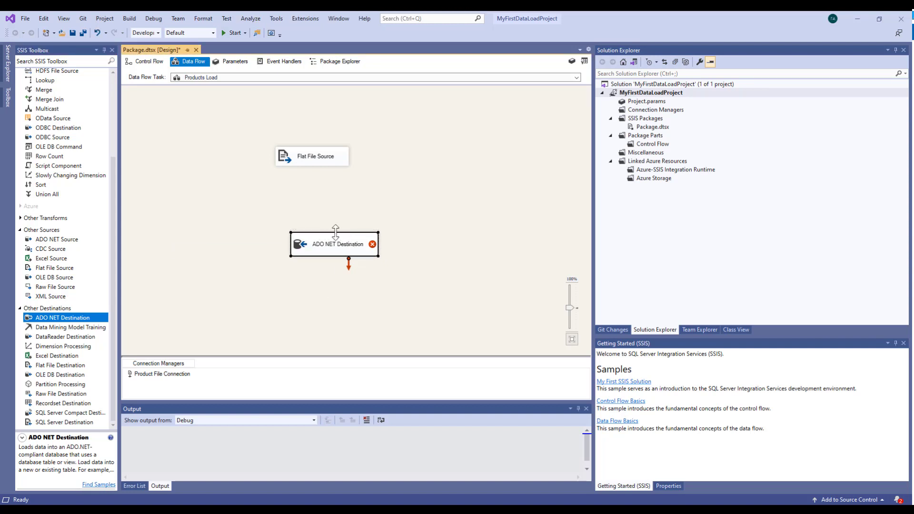
mouse_move(346, 257)
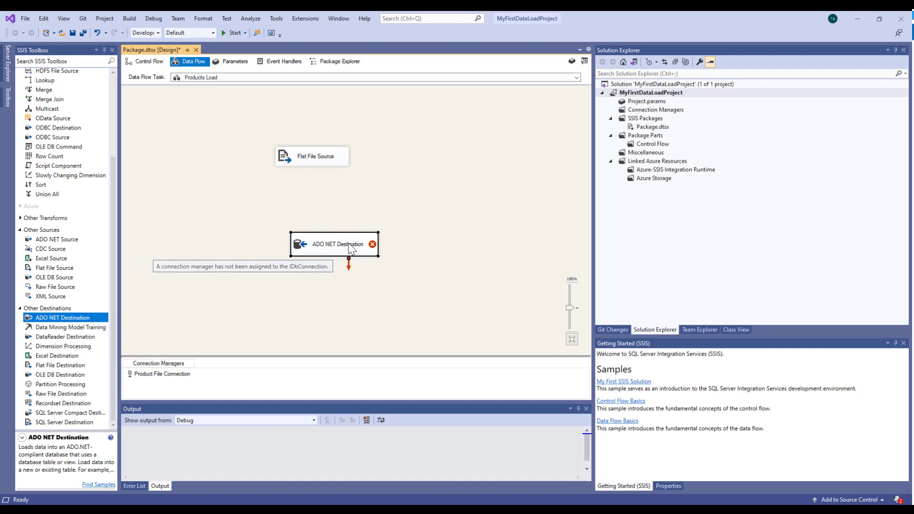
Step: Open the ADO NET Destination editor and find its connection manager list empty
double_click(351, 247)
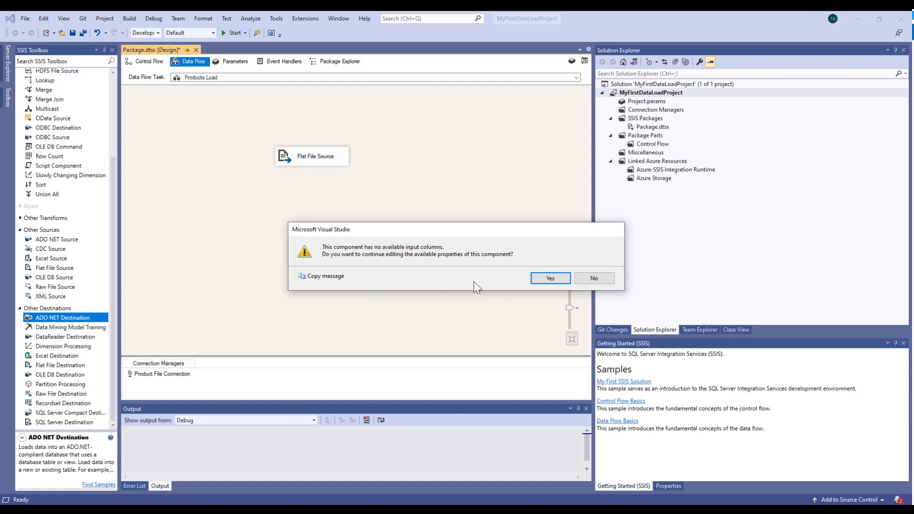
click(558, 279)
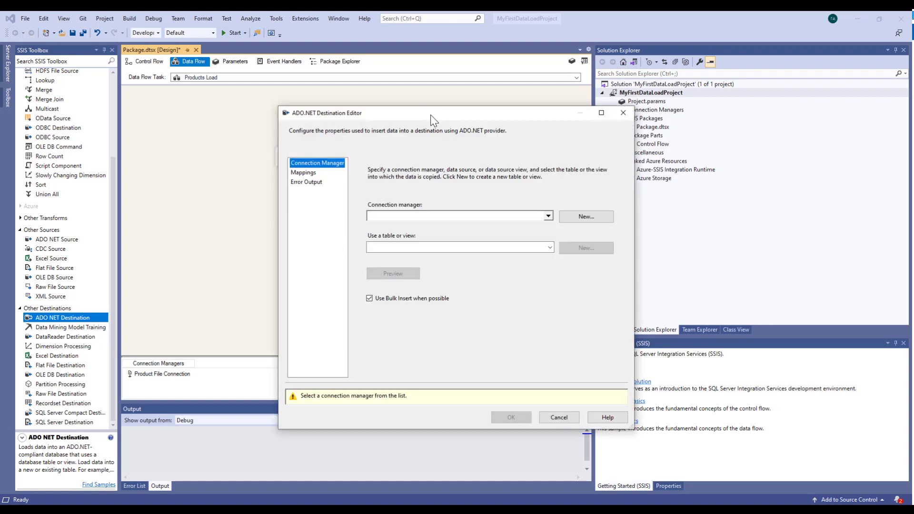
drag(431, 115, 313, 92)
click(431, 192)
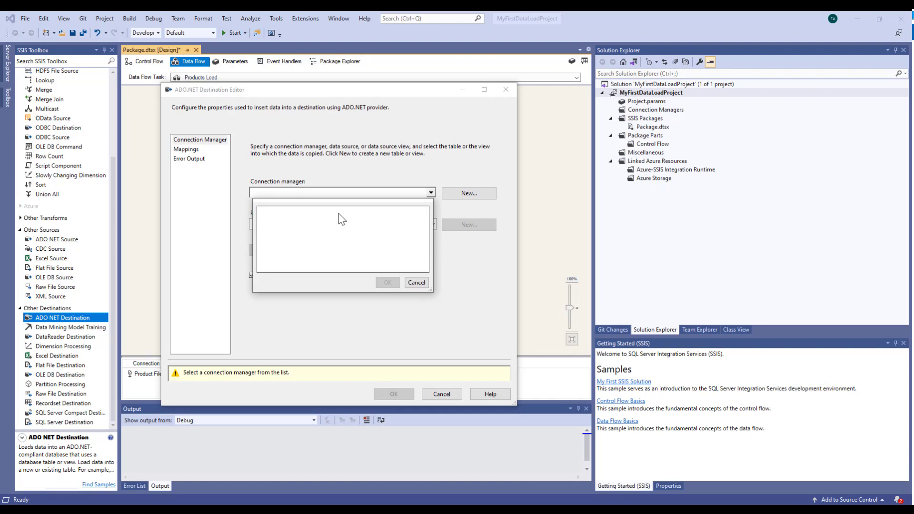
click(413, 283)
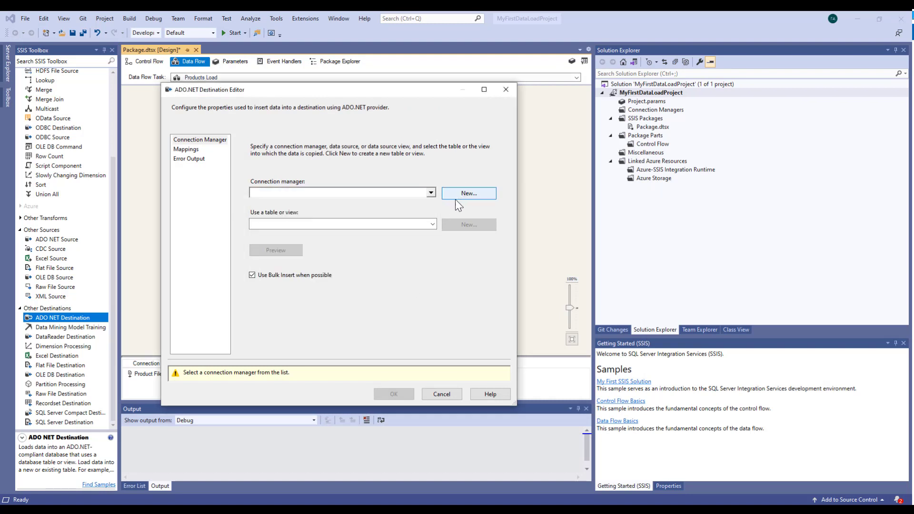
Step: Start a new ADO.NET data connection and browse the available server names
click(459, 195)
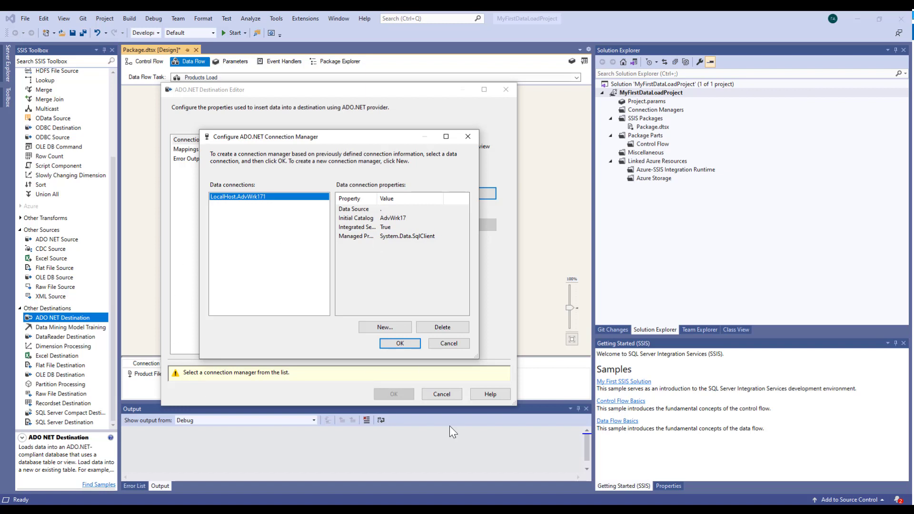
click(378, 328)
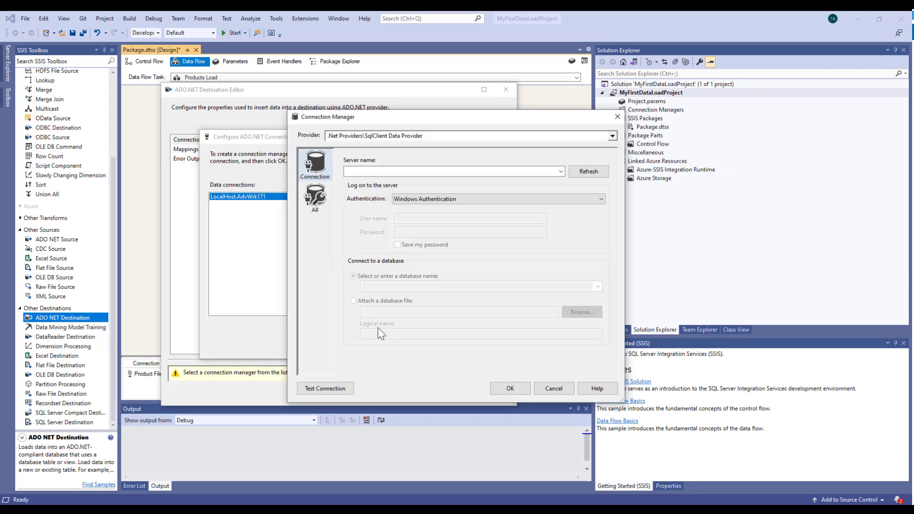
click(561, 171)
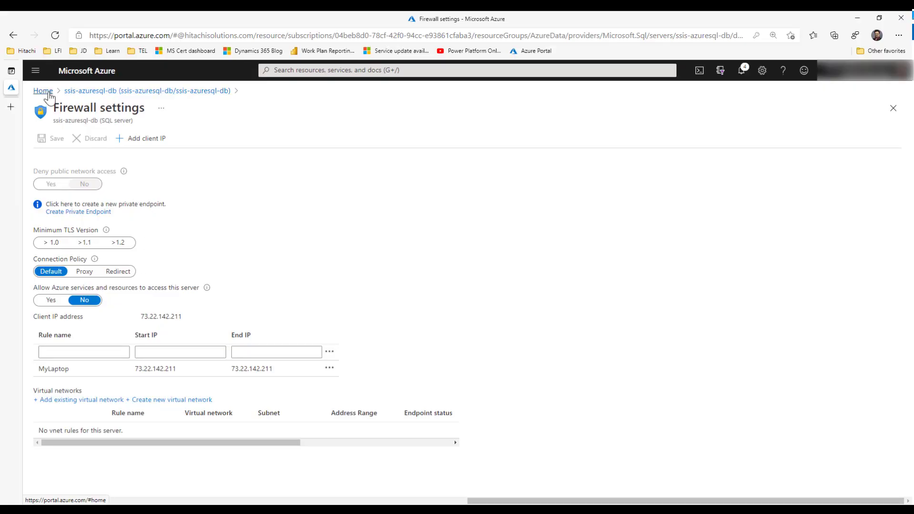
Step: Open the ssis-azuresql-db overview and copy its server name ssis-azuresql-db.database.windows.net
click(69, 90)
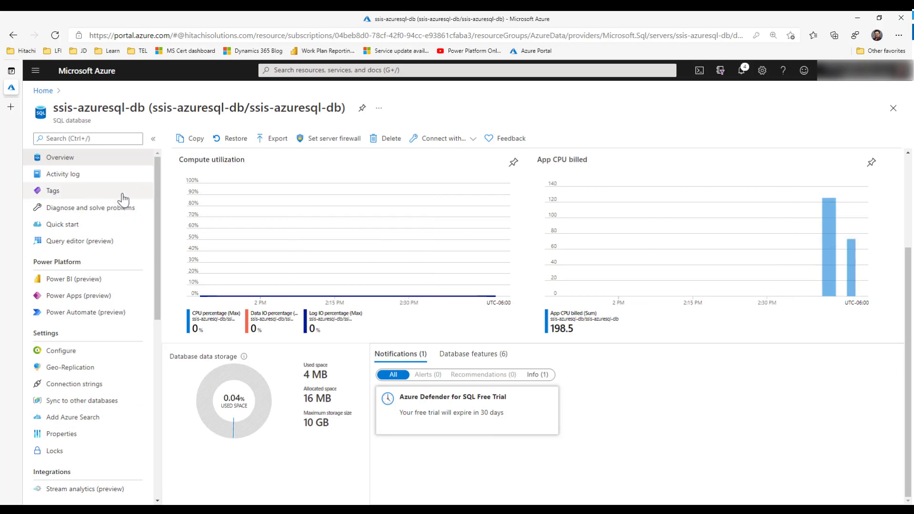
click(42, 90)
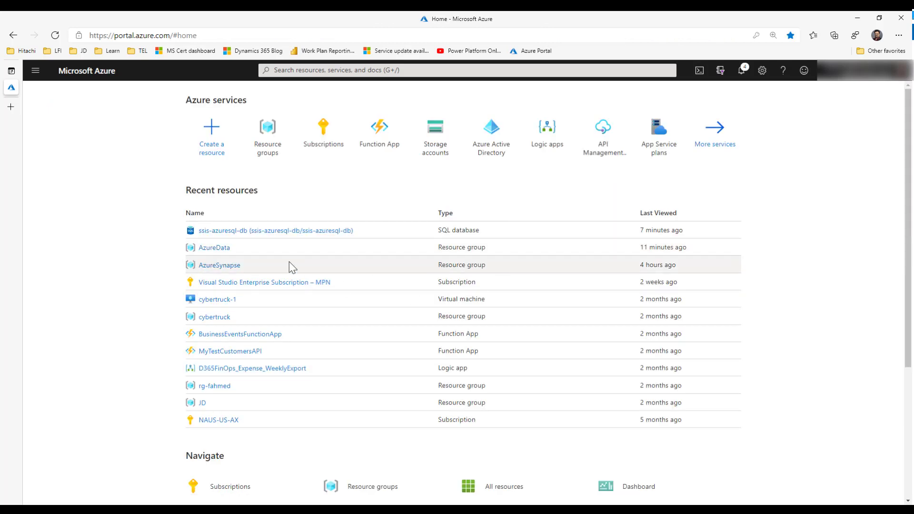
click(275, 231)
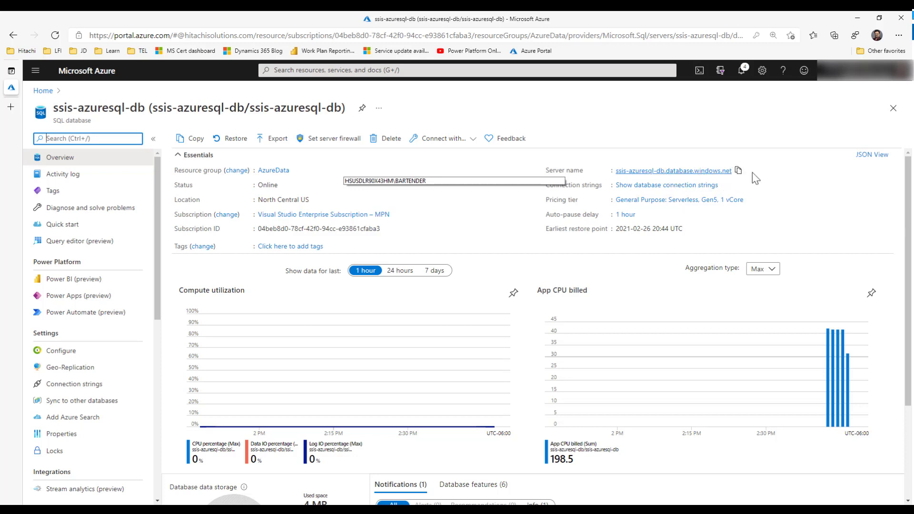
click(738, 170)
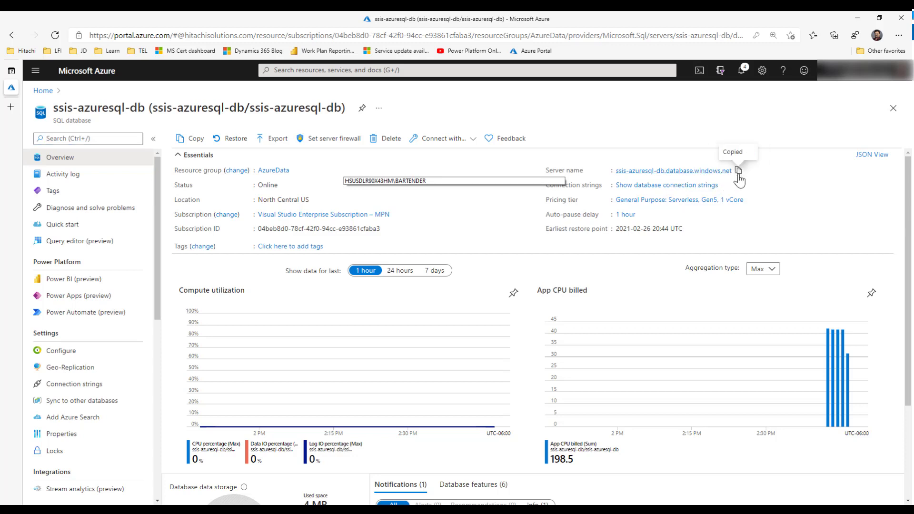
Step: Enter the copied Azure server name, choose SQL Server Authentication, and fill in the account's user name and password
click(858, 18)
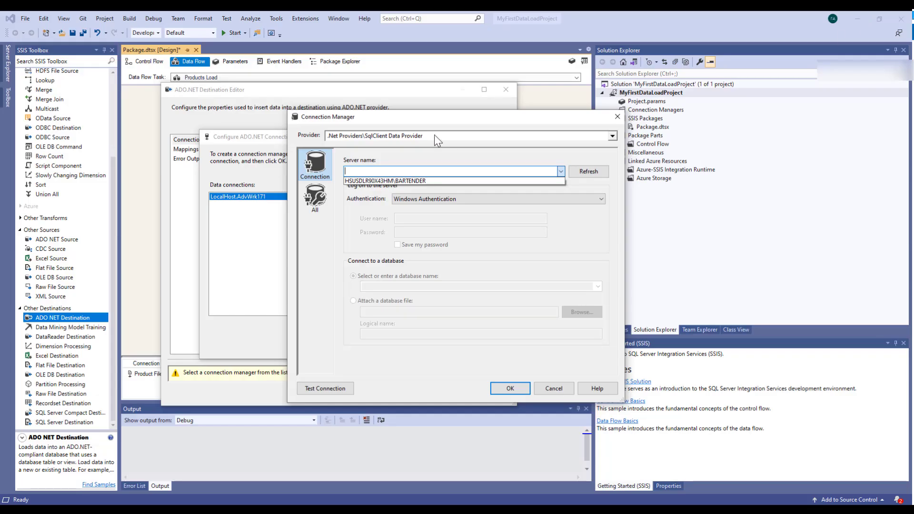
right_click(373, 173)
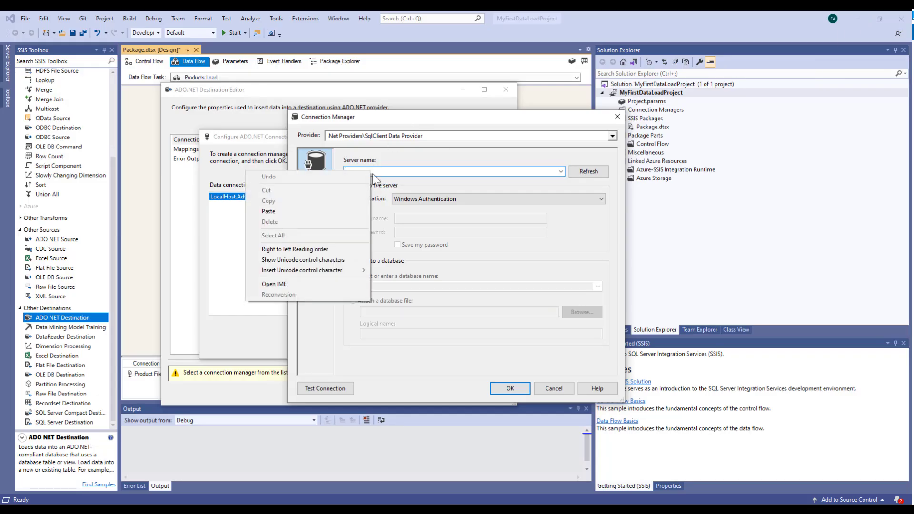
click(336, 209)
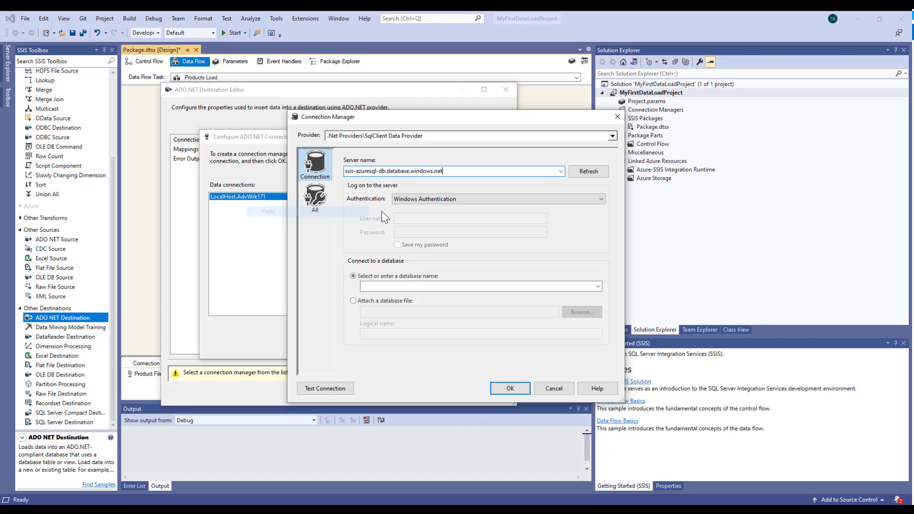
click(438, 199)
click(426, 213)
click(422, 219)
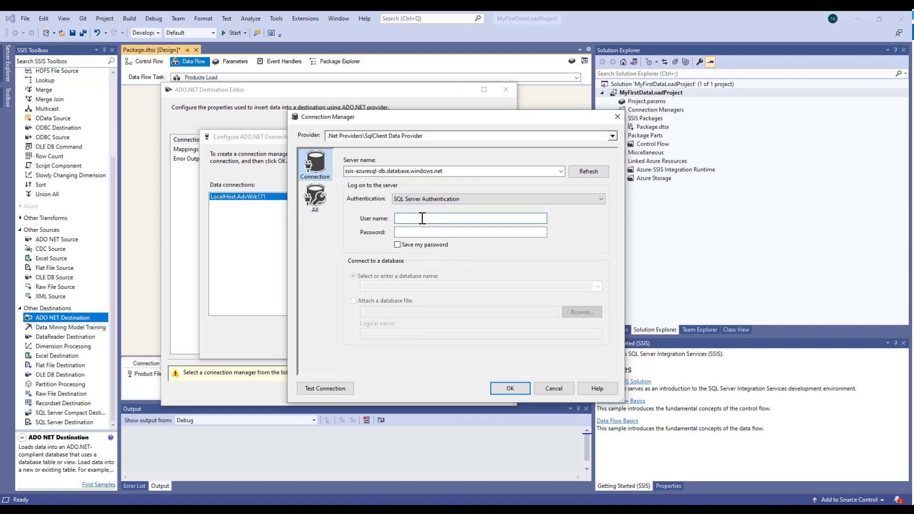
text(fahadahmed)
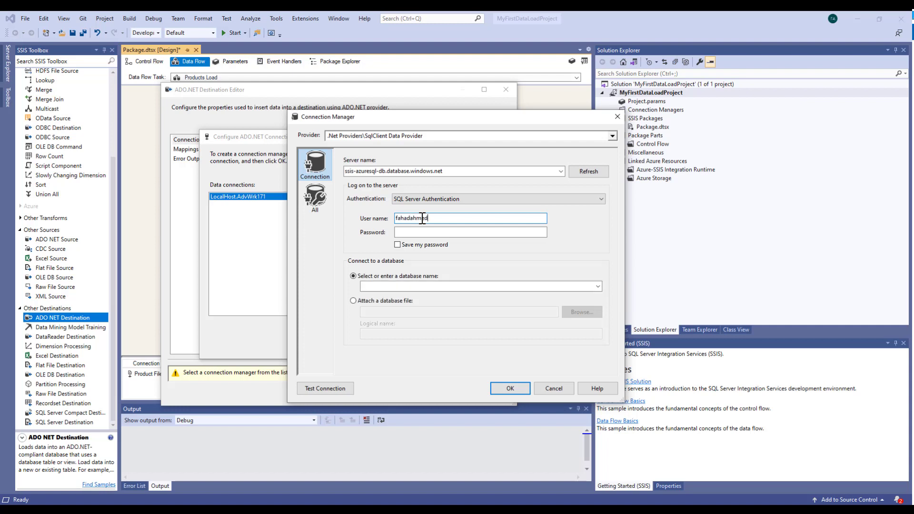
key(Tab)
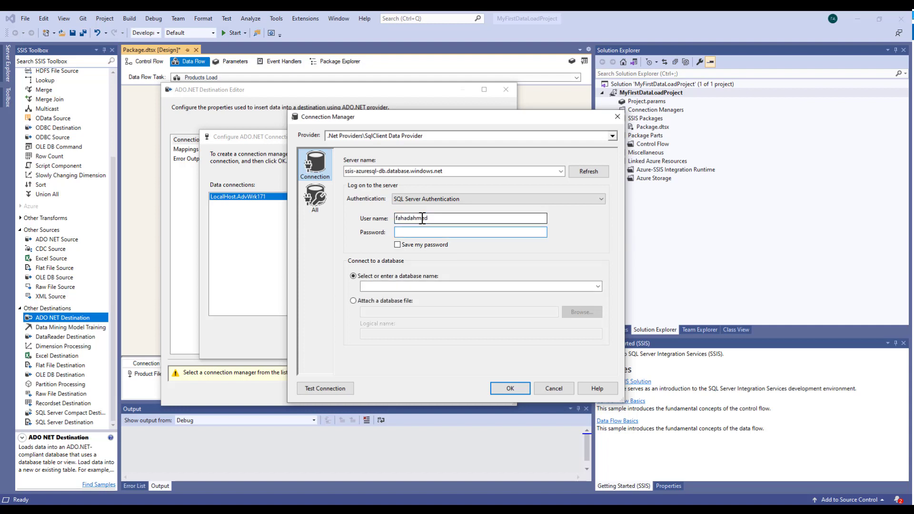
text(••••••••••••)
Step: Save the password, pick the ssis-azuresql-db database, and confirm the new connection for the destination
click(398, 245)
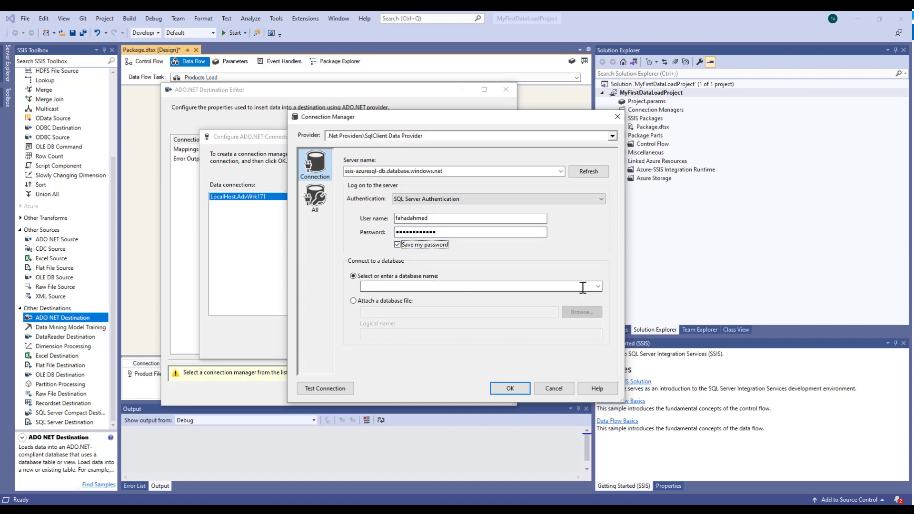
click(599, 286)
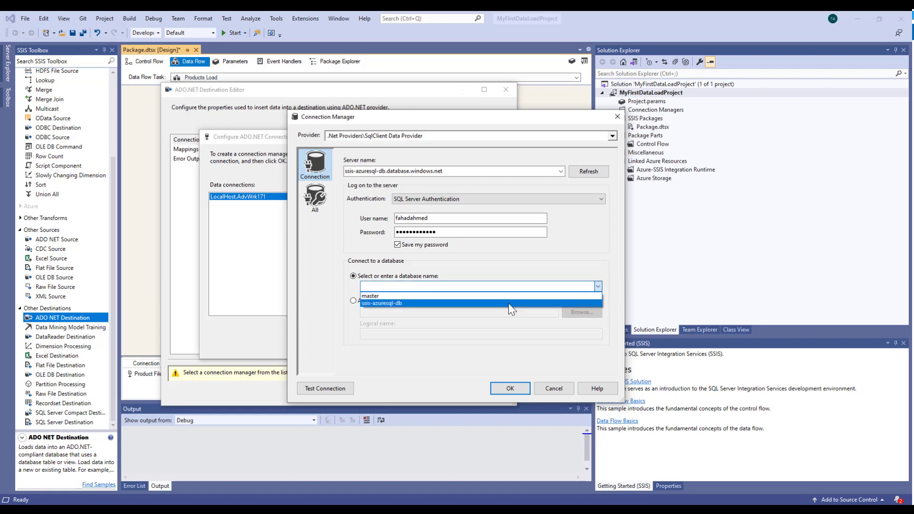
click(404, 305)
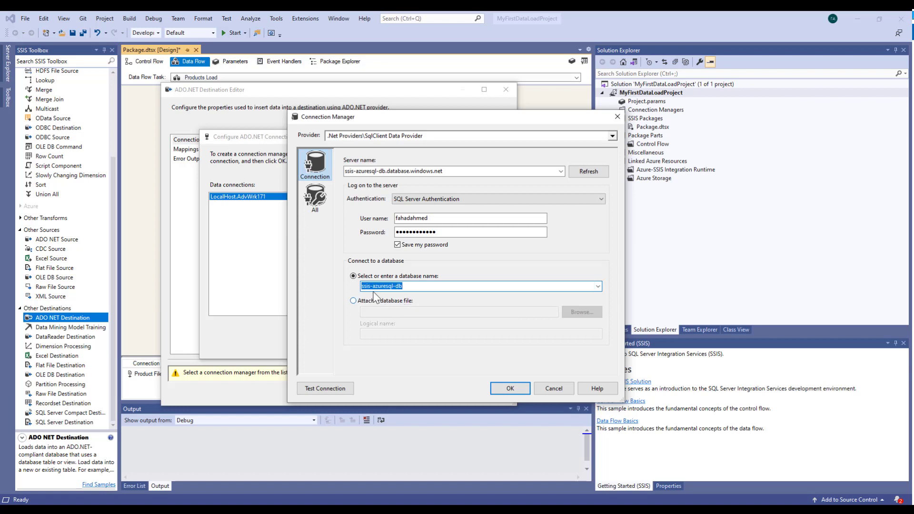
click(510, 390)
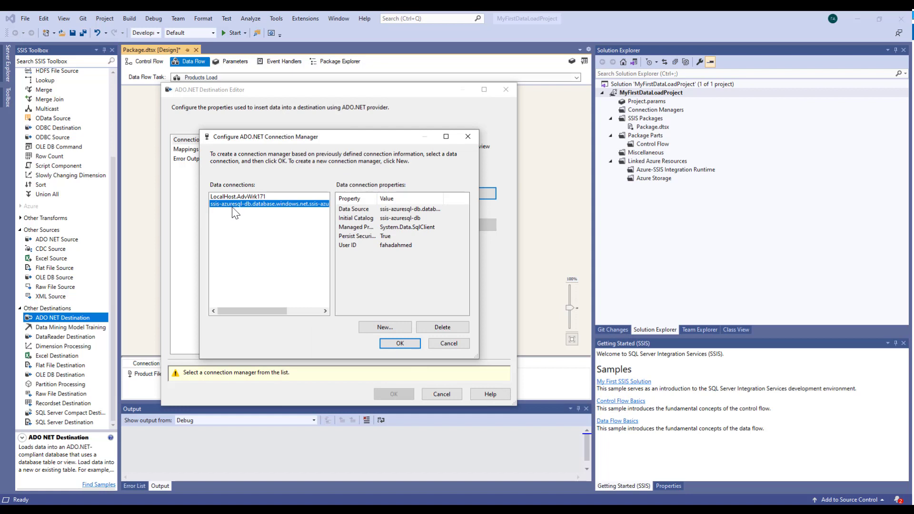
click(400, 343)
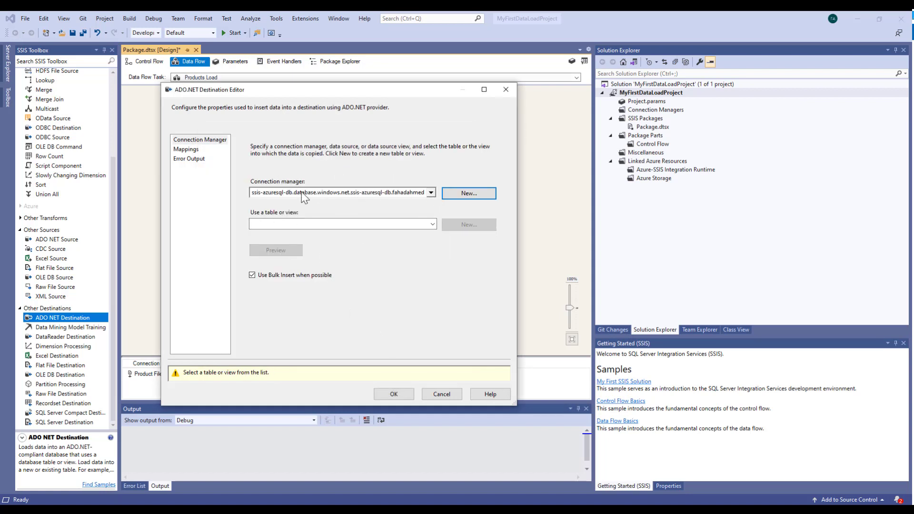
Step: Check the Azure database's table list, the column mappings, and the empty table preview
click(431, 223)
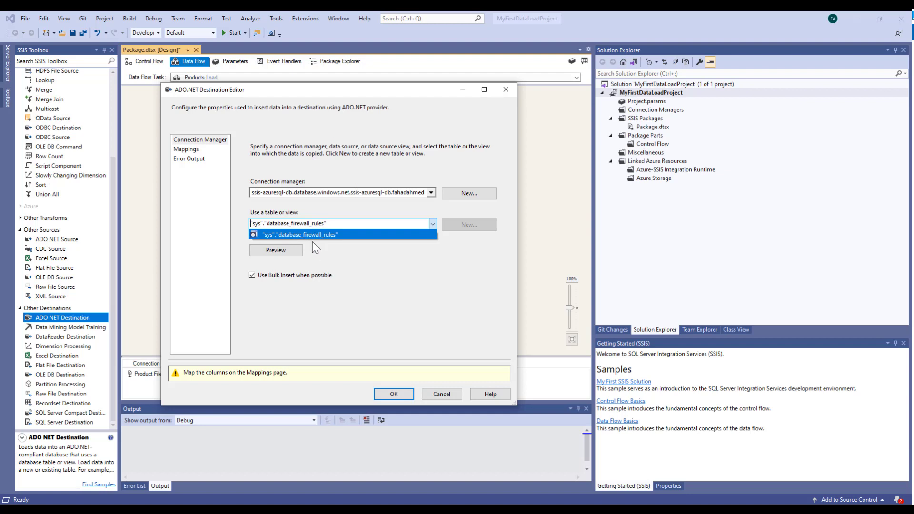
click(340, 259)
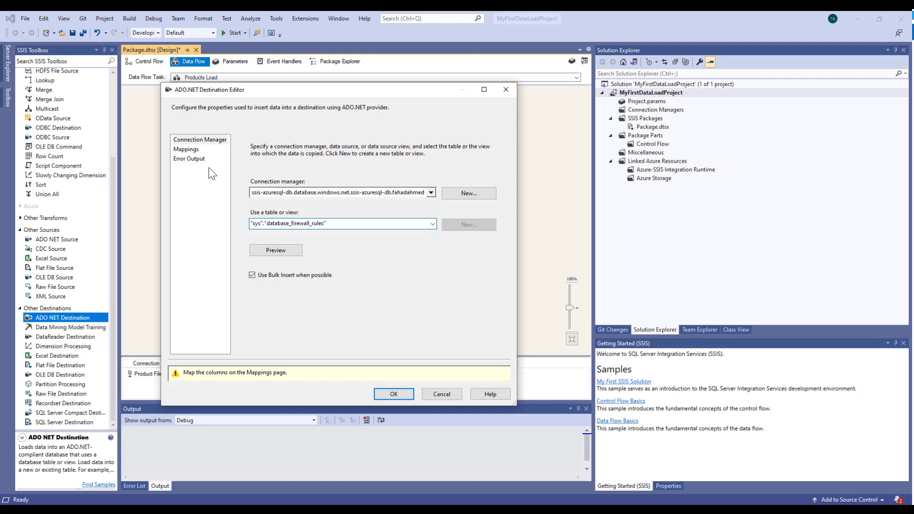
click(188, 149)
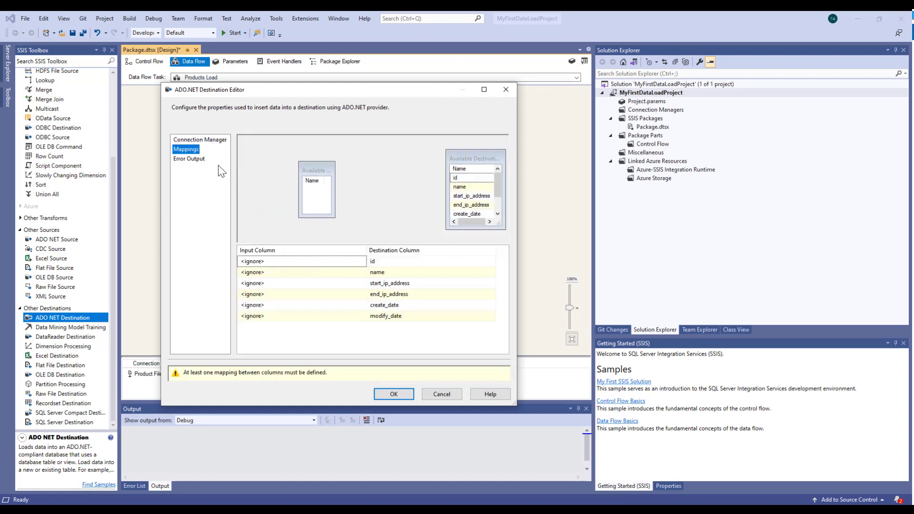
click(209, 141)
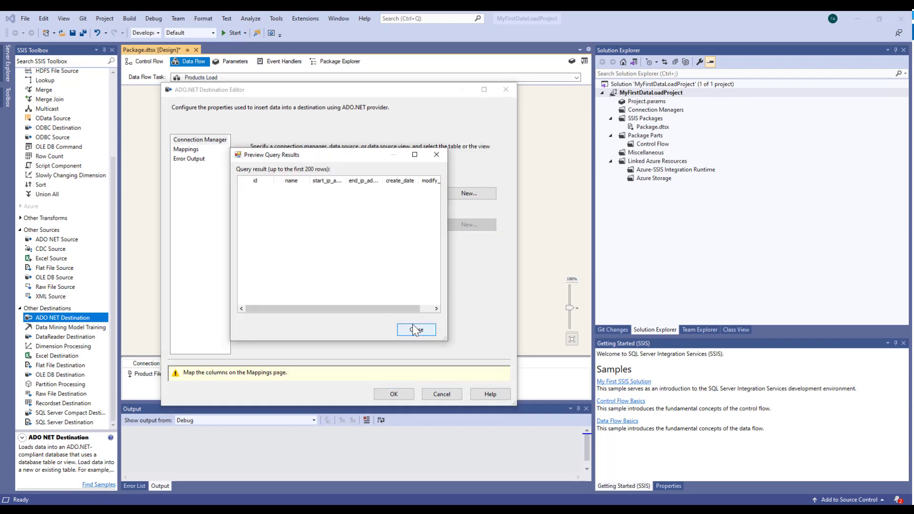
click(415, 330)
Step: Clear the destination's table field and close the ADO.NET Destination Editor
click(431, 224)
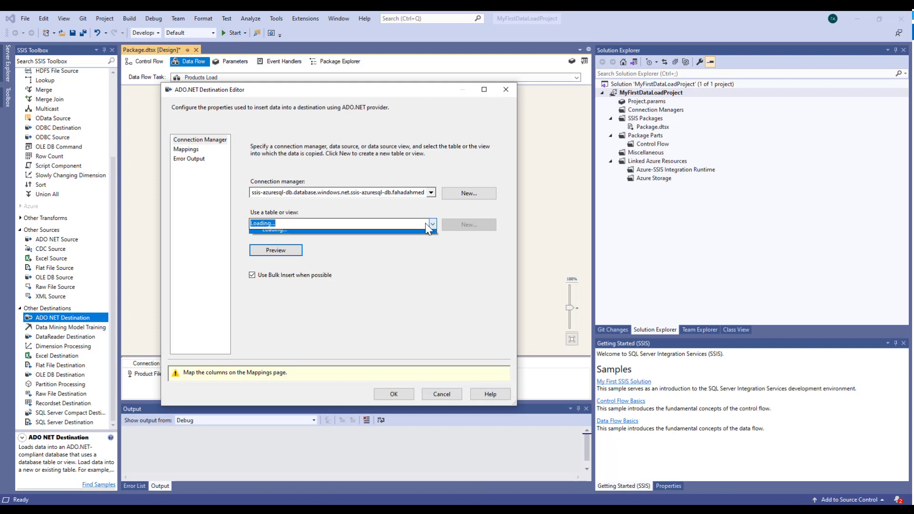
click(387, 227)
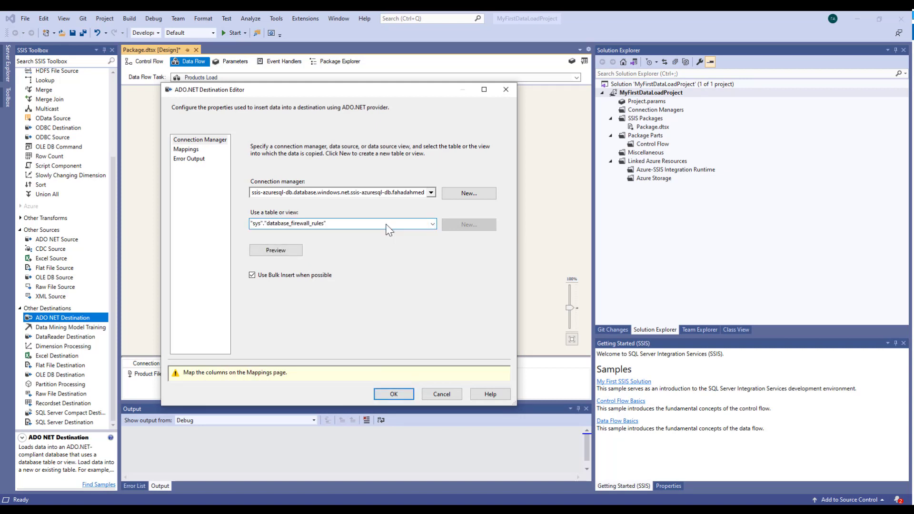
drag(397, 224, 65, 201)
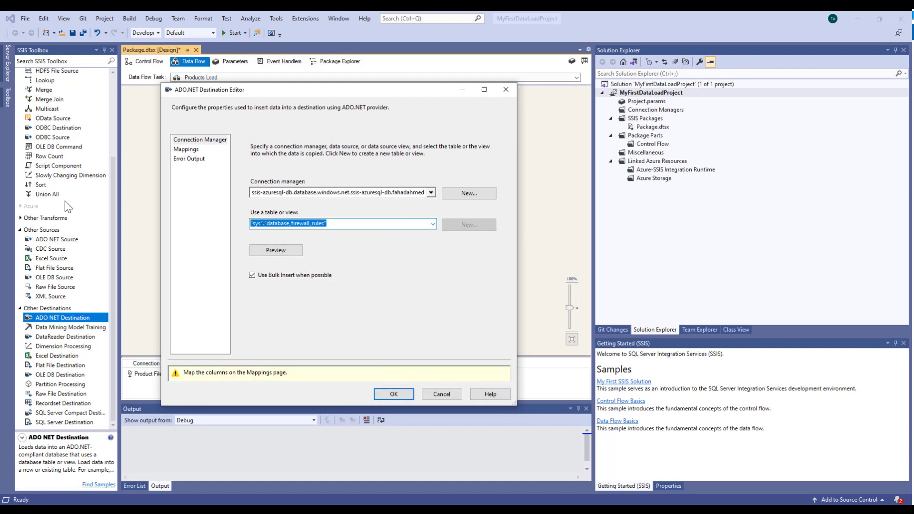
key(Delete)
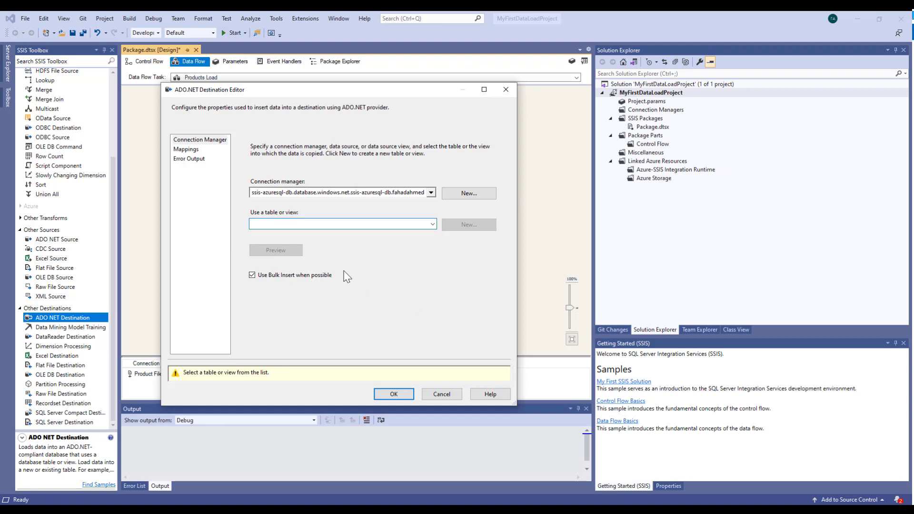
click(397, 394)
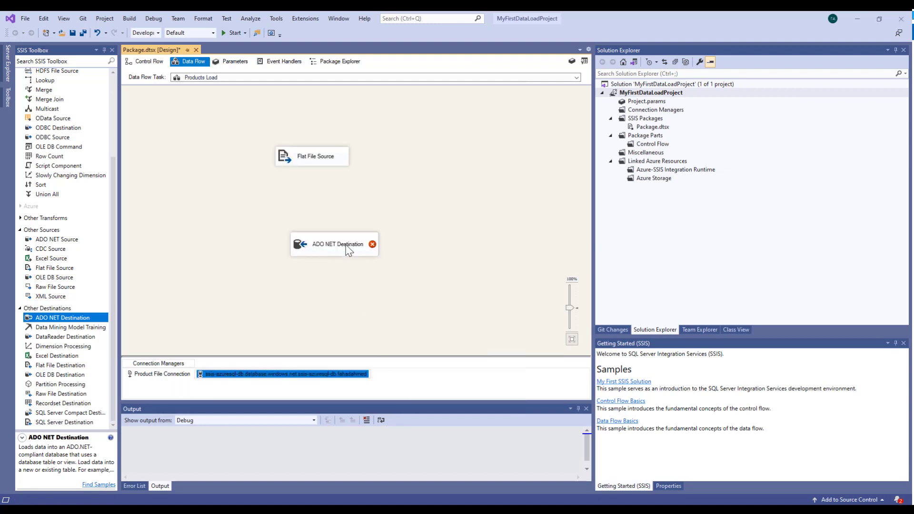
Step: Place the ADO NET Destination below the Flat File Source, link them with a data path, and reopen the destination
drag(333, 235, 308, 220)
click(379, 187)
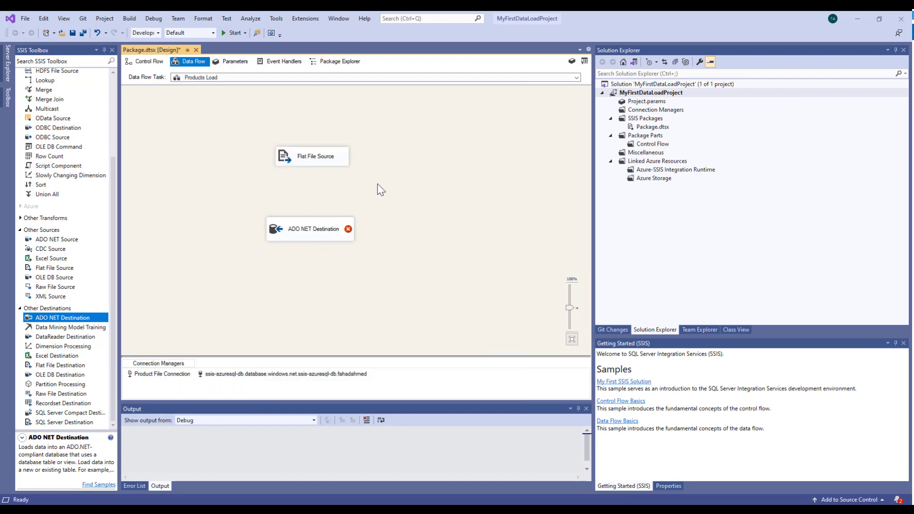
click(337, 163)
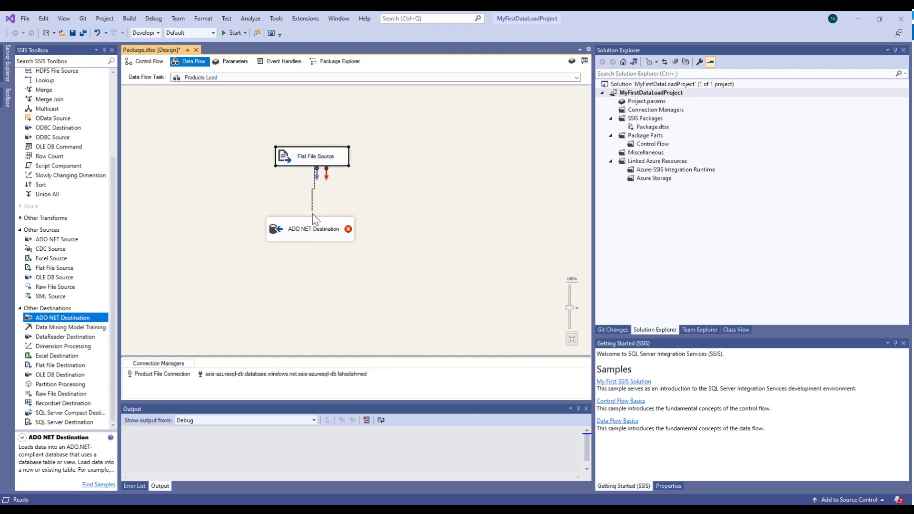
drag(312, 219, 315, 228)
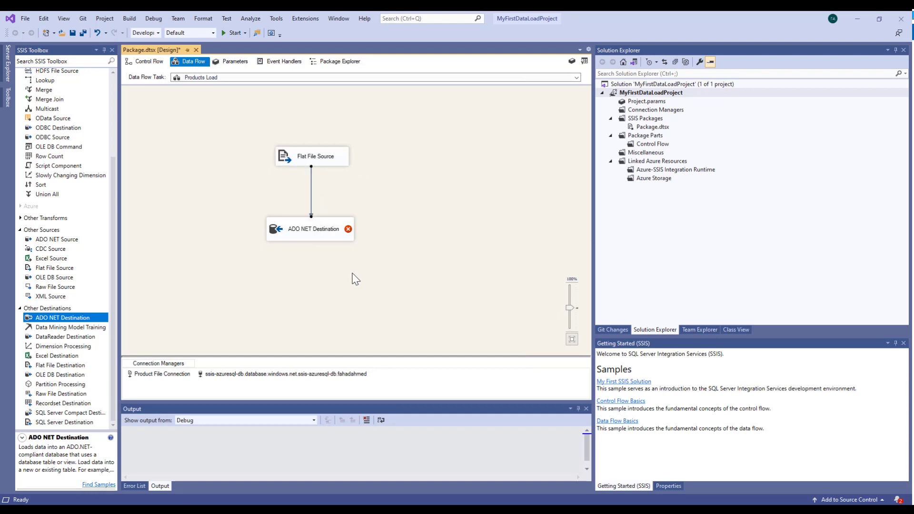
double_click(332, 233)
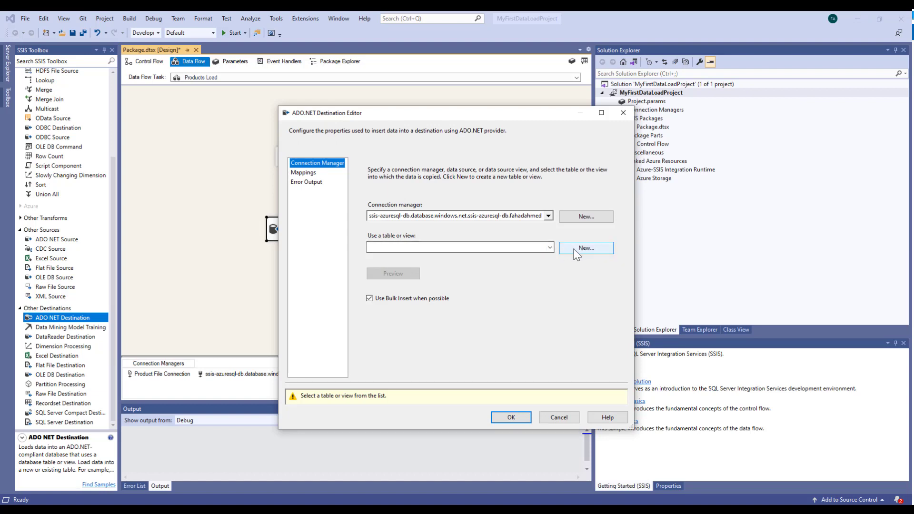
Step: Preview the generated CREATE TABLE script for a new destination table, then dismiss it
click(576, 252)
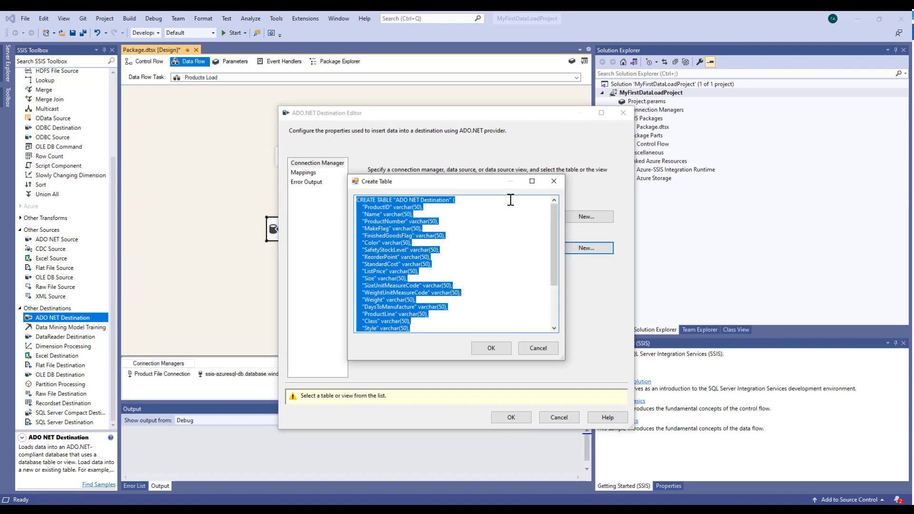
drag(479, 187, 485, 155)
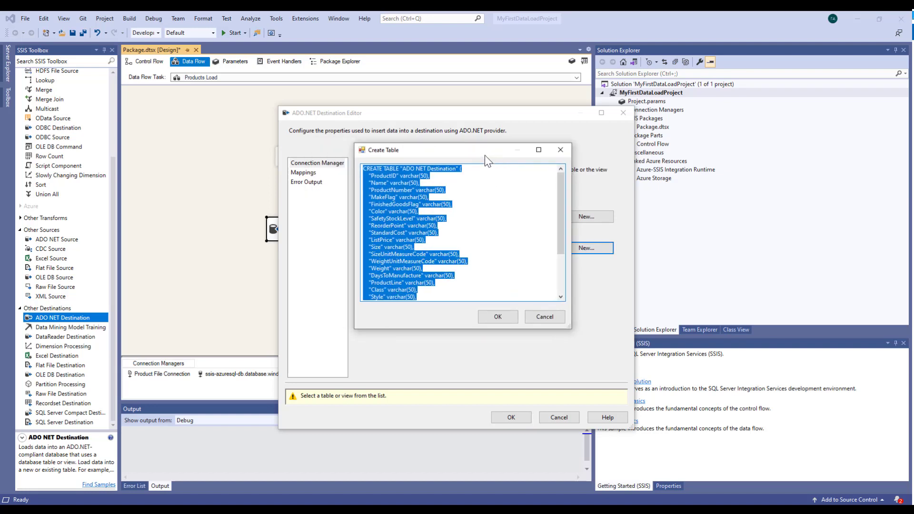
click(548, 317)
drag(439, 115, 520, 109)
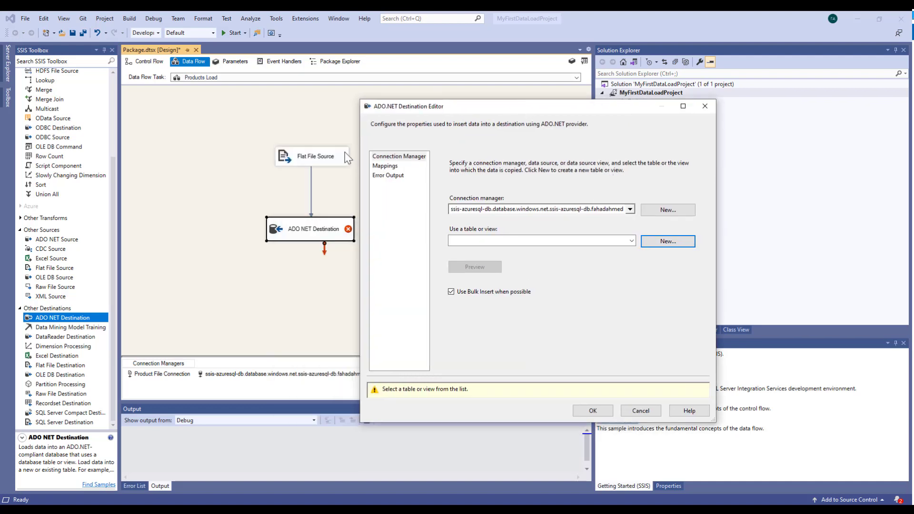
Step: Rename the table from 'ADO NET Destination' to 'Products' in the CREATE TABLE script and create it
click(678, 245)
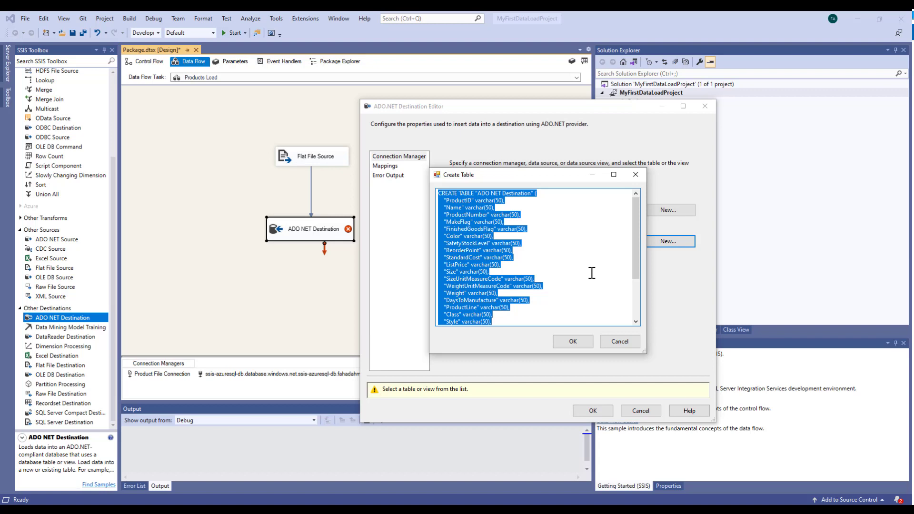
click(543, 215)
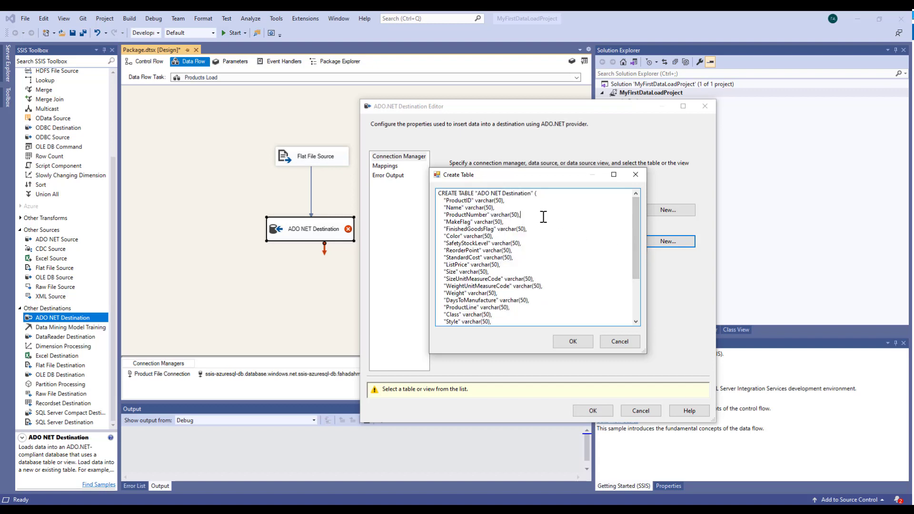
drag(445, 200, 502, 312)
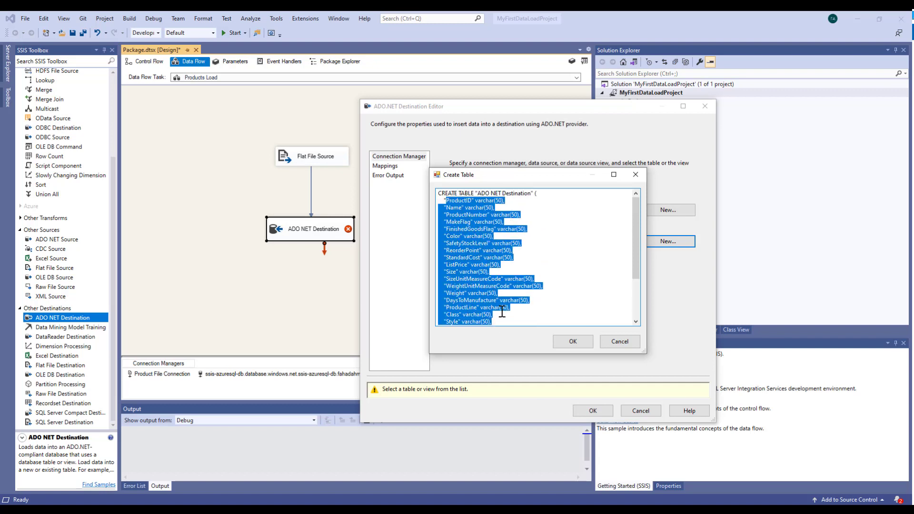
click(495, 224)
drag(478, 194, 531, 195)
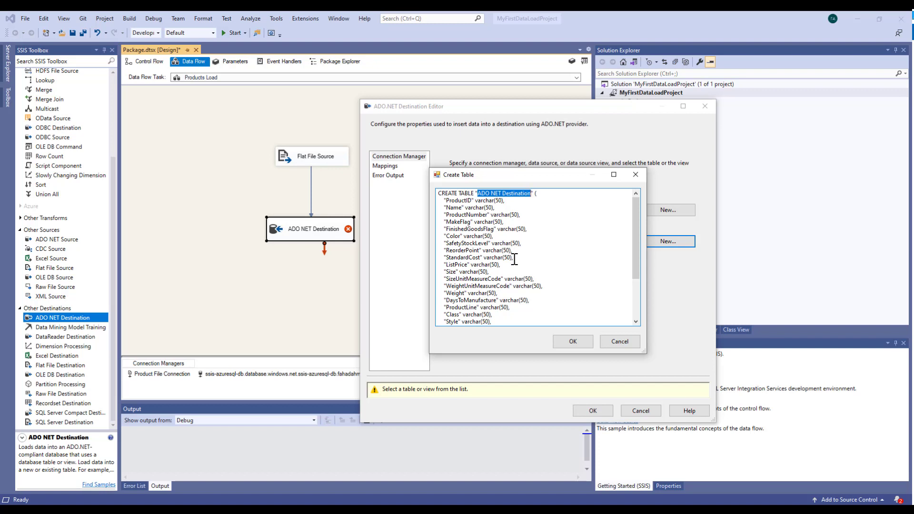
text(Products)
click(573, 342)
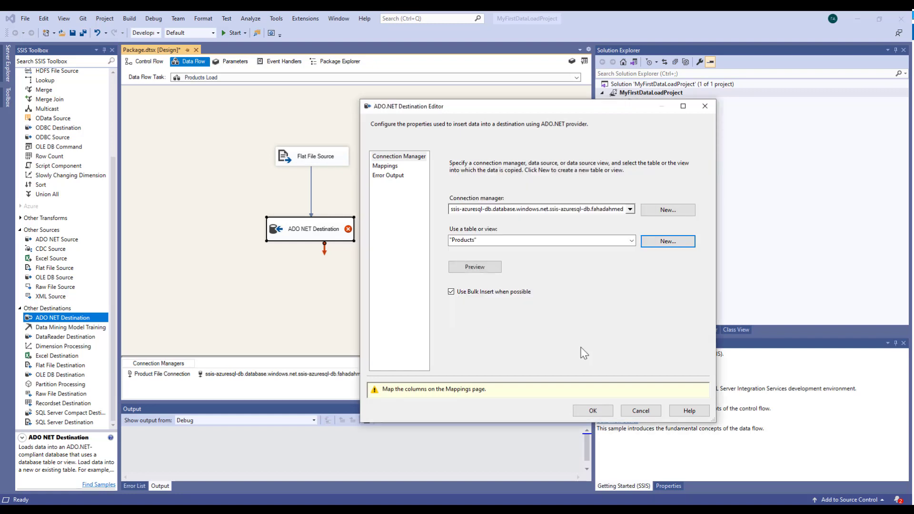
click(589, 418)
click(432, 281)
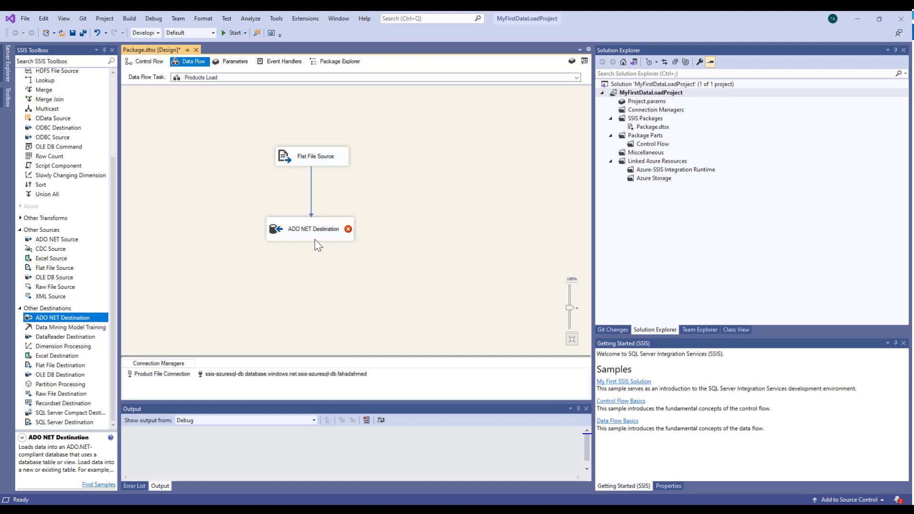
Step: Review the auto-mapped columns on the ADO NET Destination's Mappings page and accept them
double_click(315, 227)
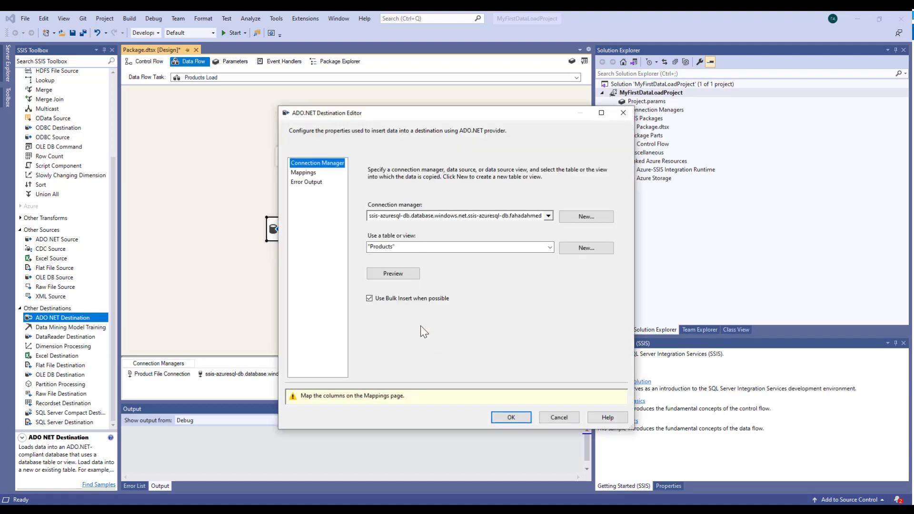
click(303, 173)
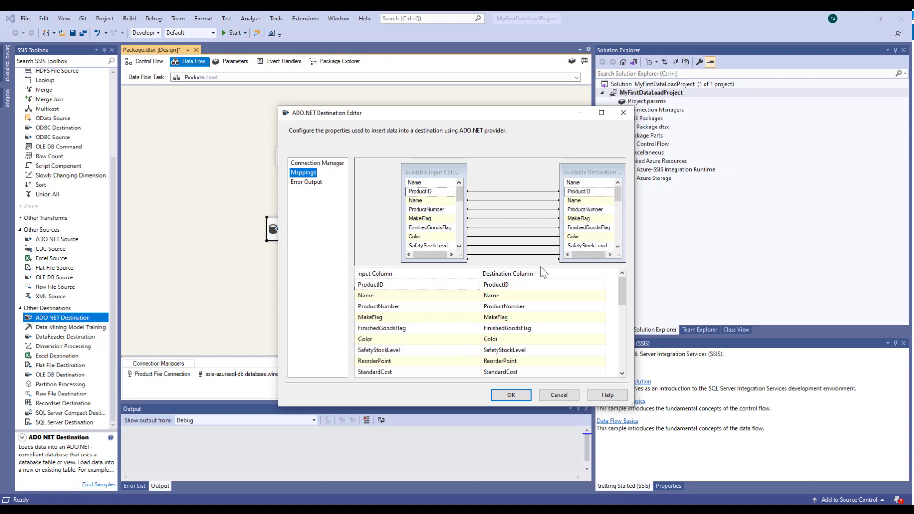
click(511, 400)
click(412, 281)
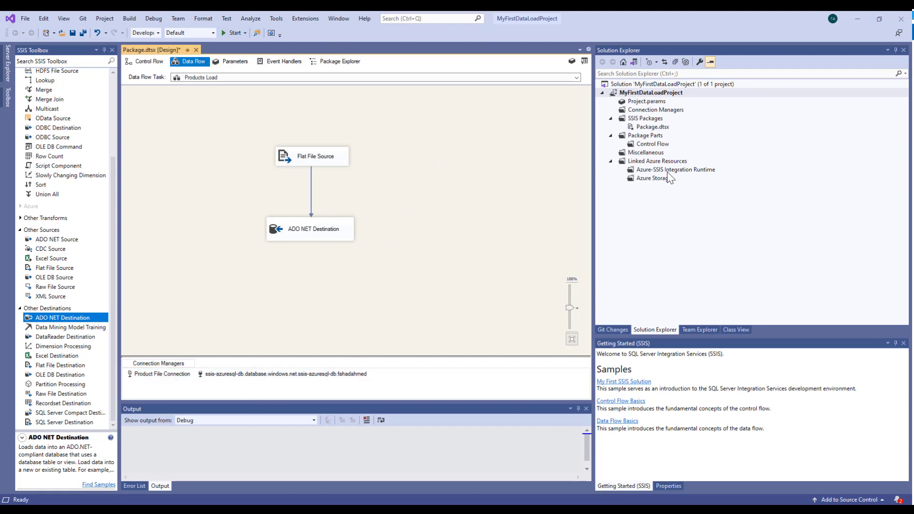
click(667, 110)
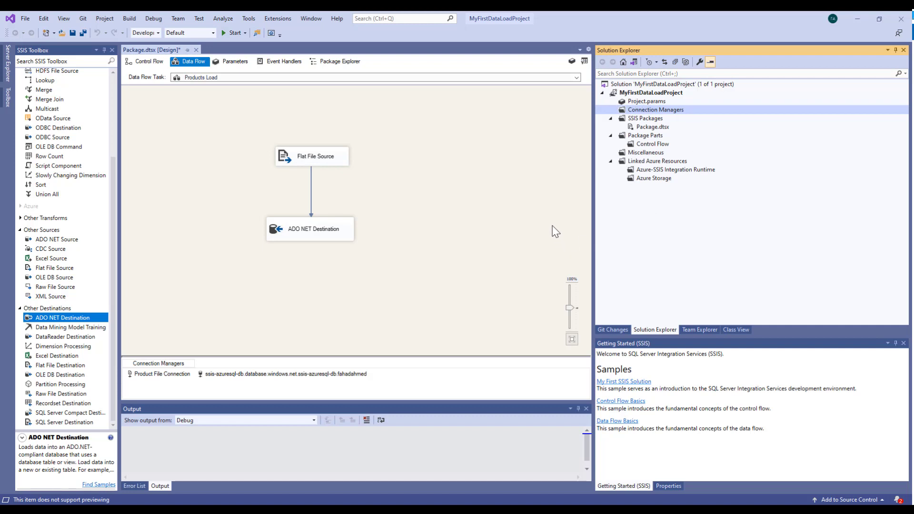
click(547, 201)
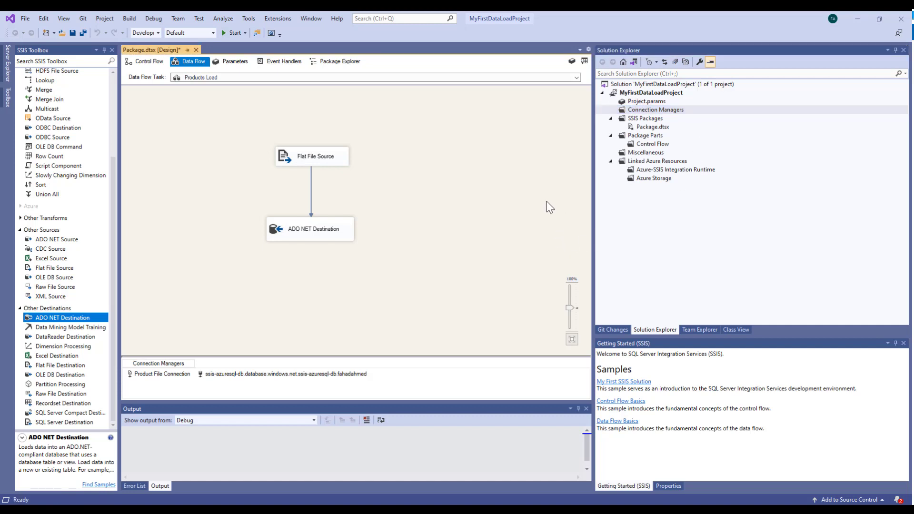
click(650, 128)
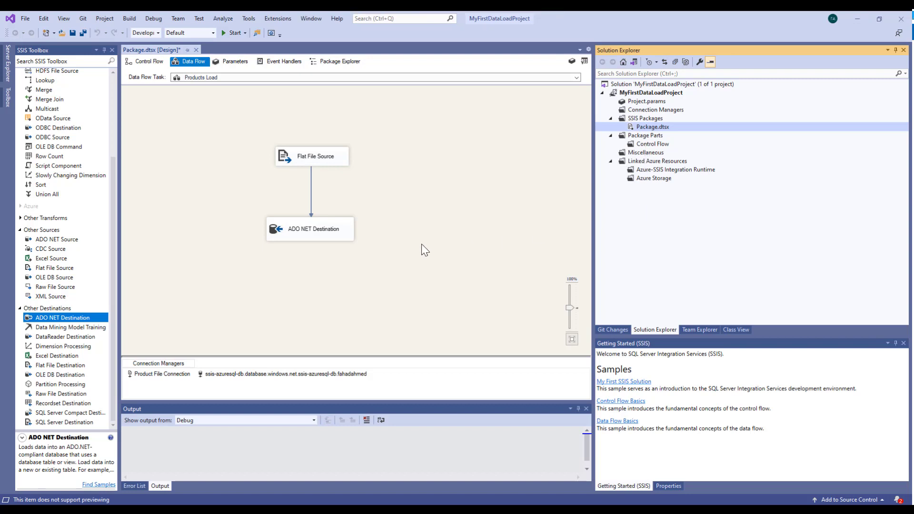
click(200, 376)
click(295, 288)
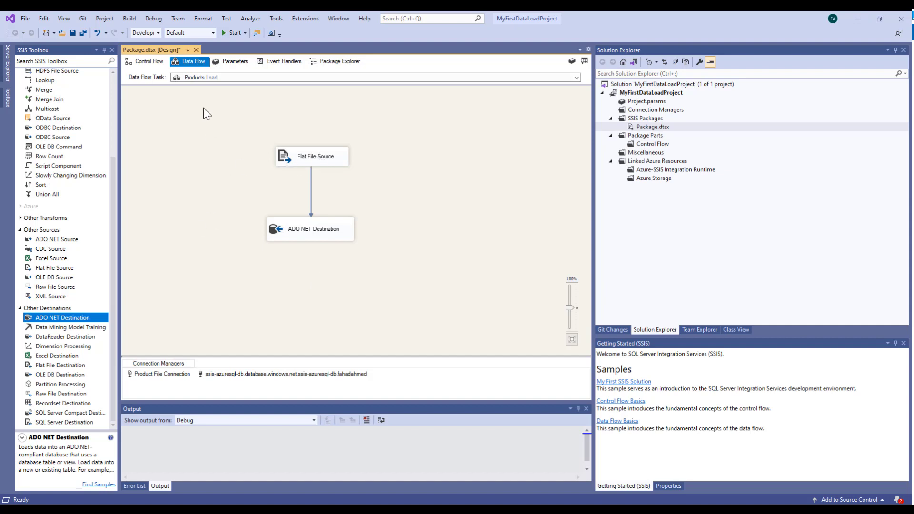
Step: Run the package to load 504 rows, then bring Management Studio onto this screen
click(225, 34)
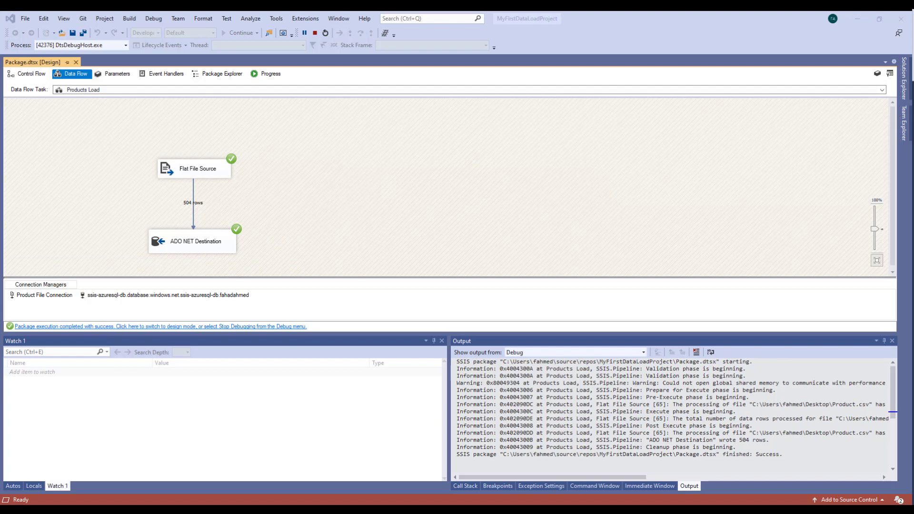
drag(913, 55, 447, 57)
Step: Maximize Management Studio, disconnect the Azure server, and try reconnecting from the recent server list
double_click(473, 61)
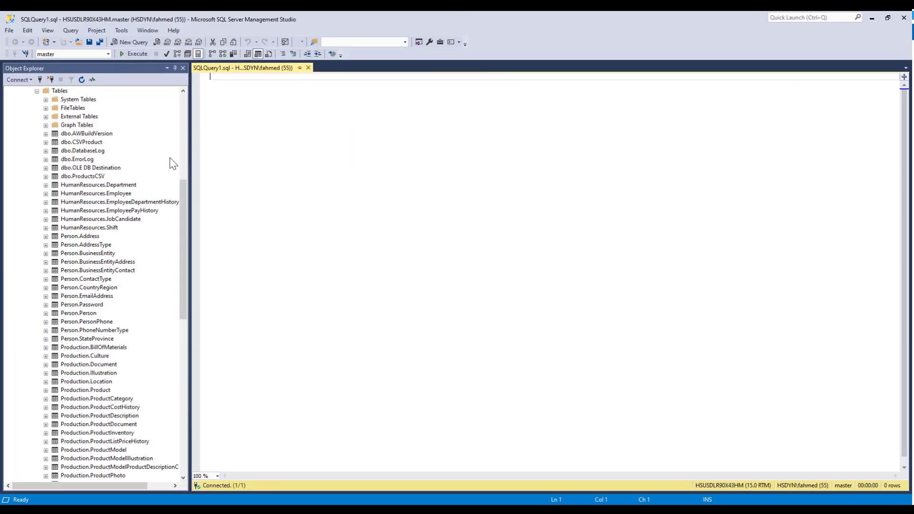
click(183, 131)
right_click(38, 91)
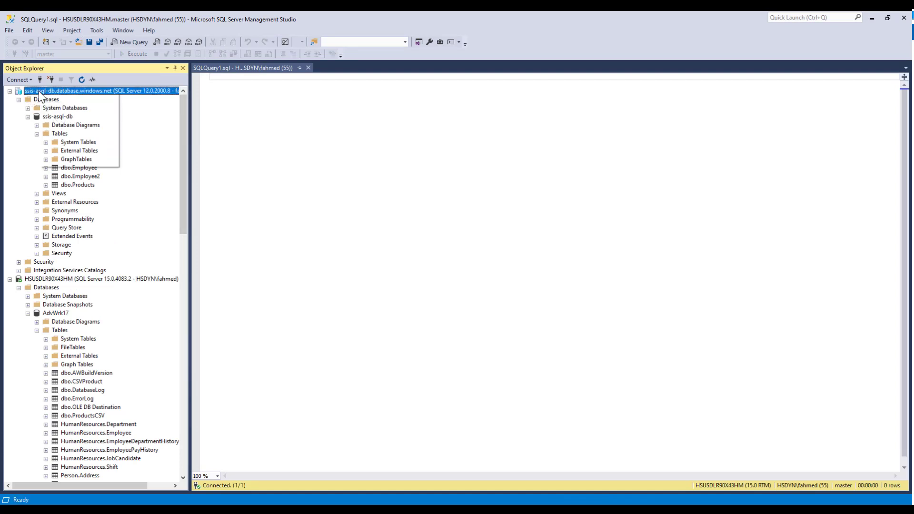
click(61, 107)
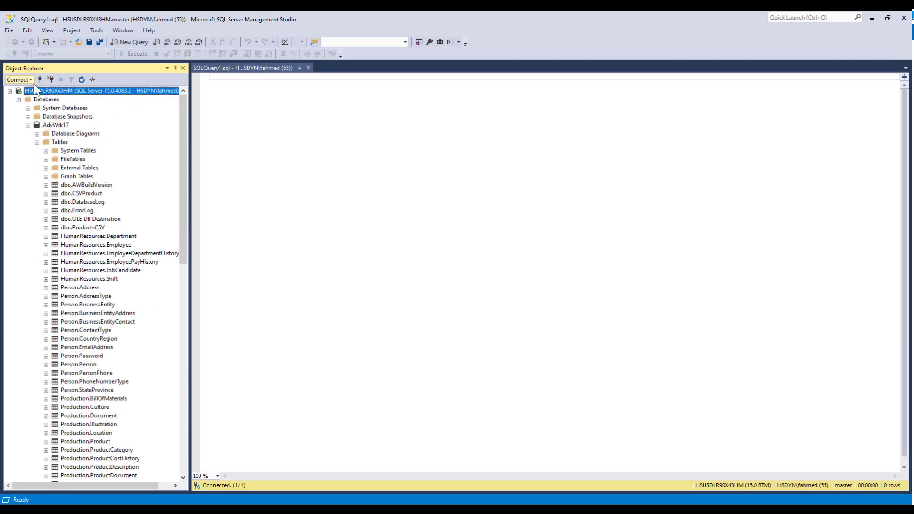
click(29, 80)
click(46, 90)
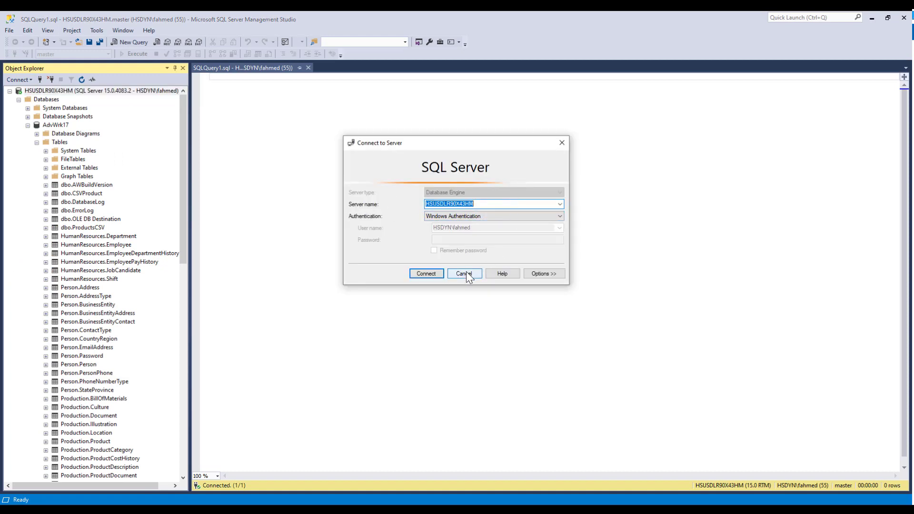
drag(490, 204, 338, 187)
click(560, 205)
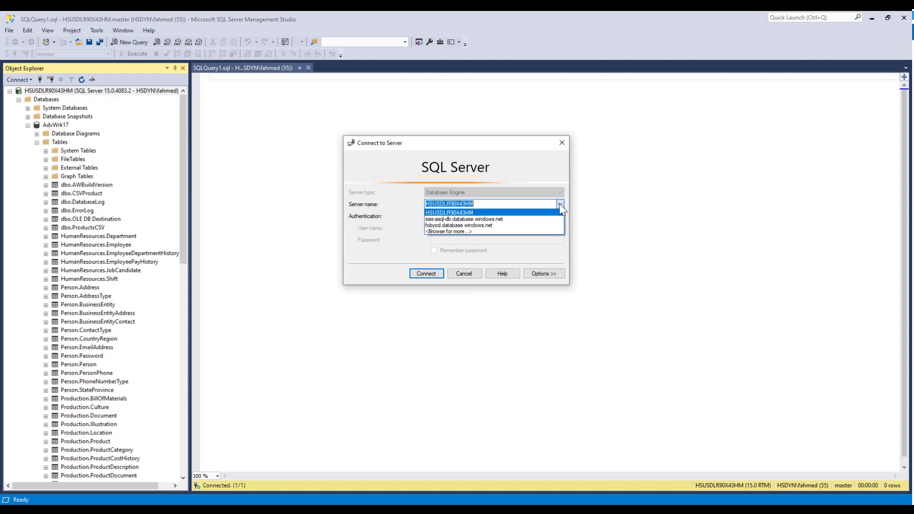
click(537, 219)
click(465, 239)
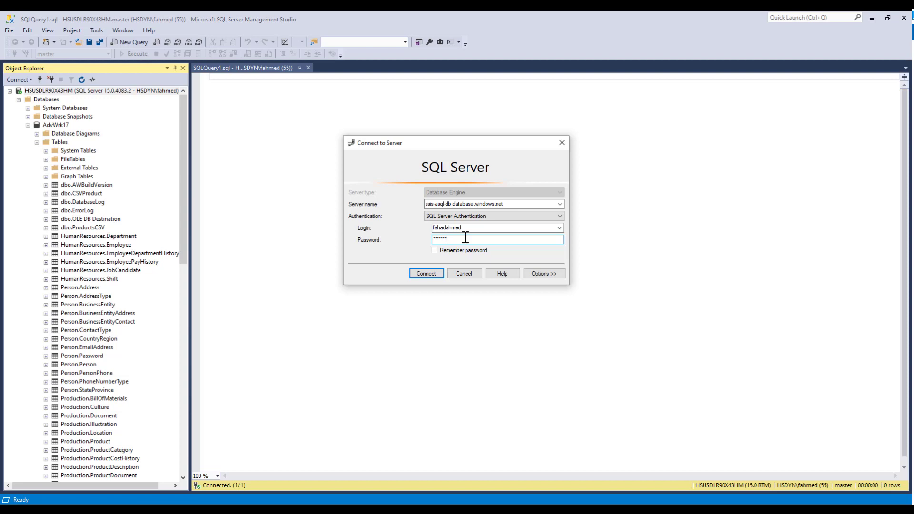
key(Return)
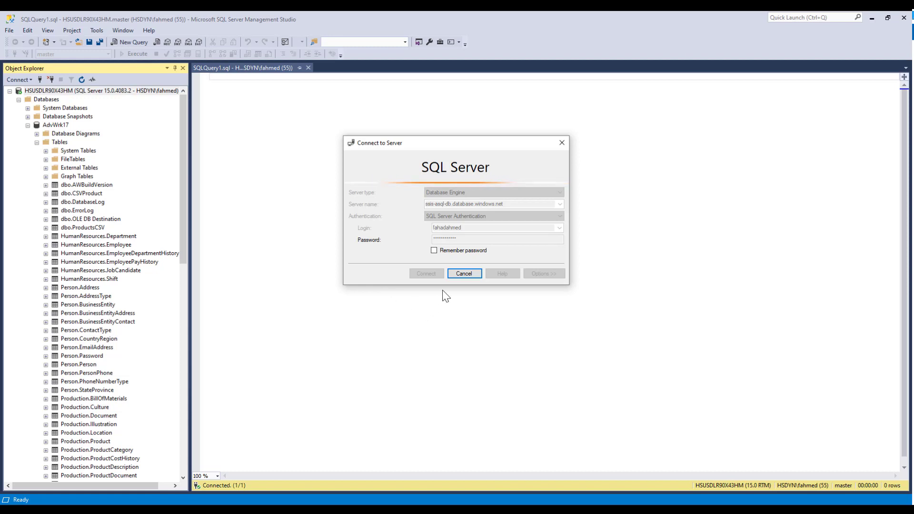
Step: Correct the server name to ssis-azuresql-db.database.windows.net and connect
click(465, 274)
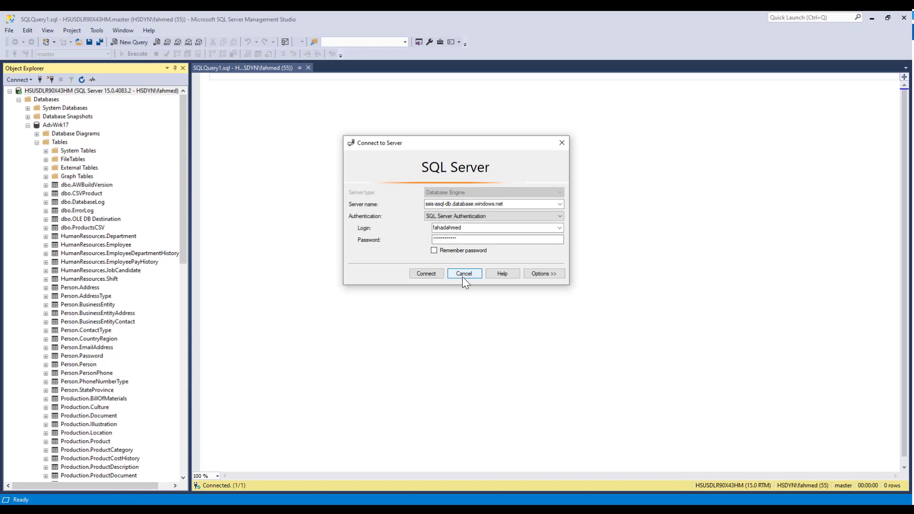
text(l)
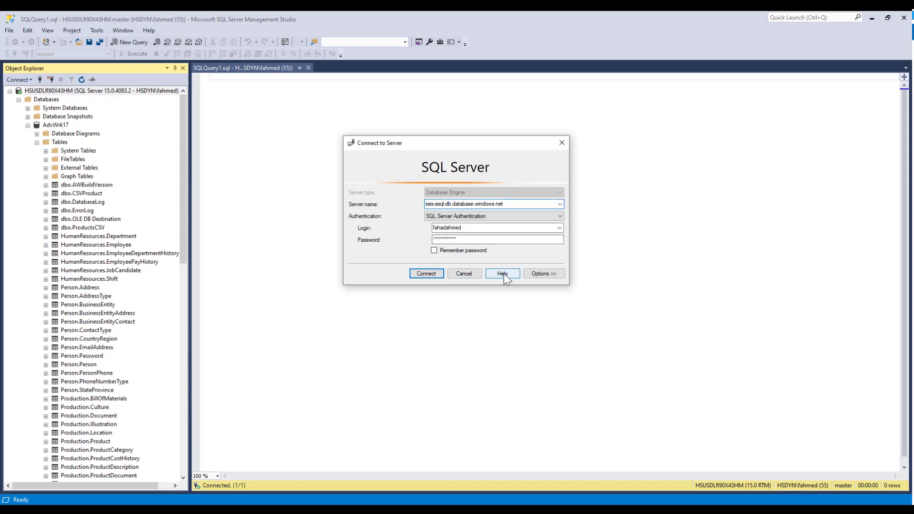
key(BackSpace)
key(BackSpace)
key(BackSpace)
text(zuresql)
click(427, 274)
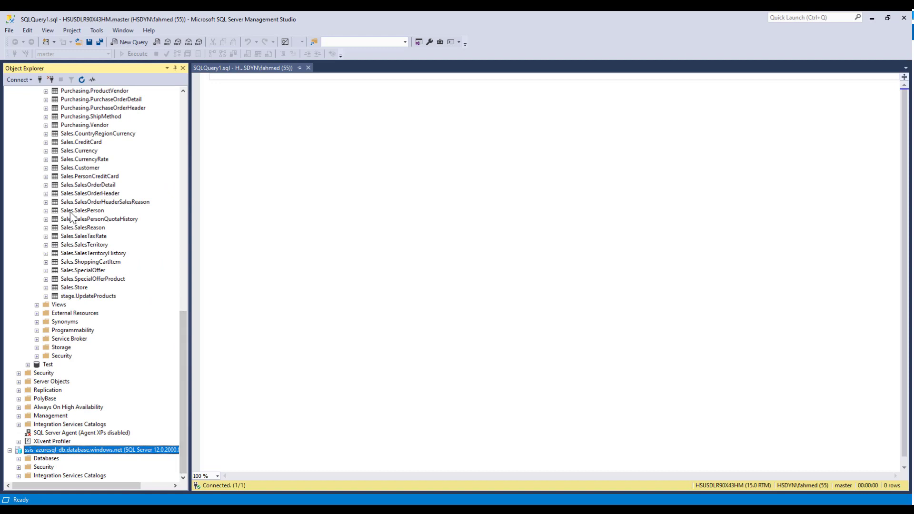
Step: Expand the ssis-azuresql-db database down to its Tables folder and select dbo.Products
click(72, 212)
key(Left)
key(Left)
key(Left)
key(Left)
key(Left)
key(Left)
key(Left)
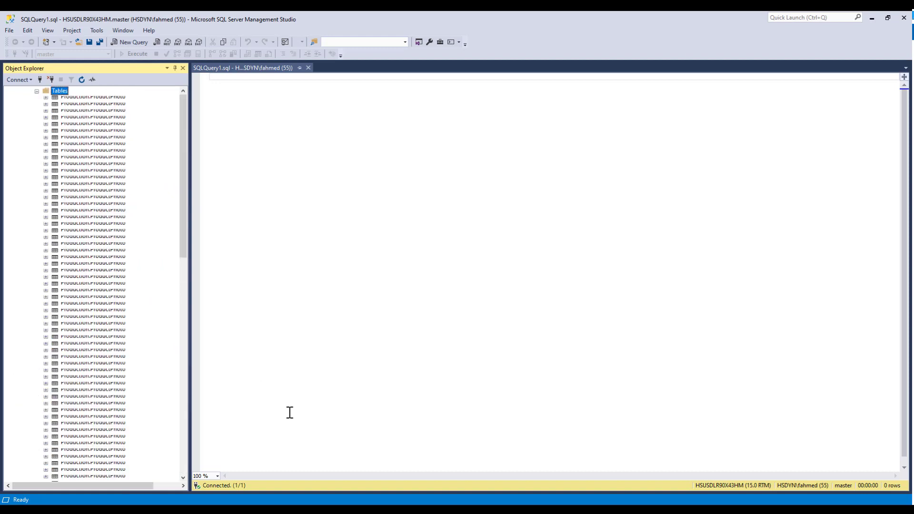
key(Left)
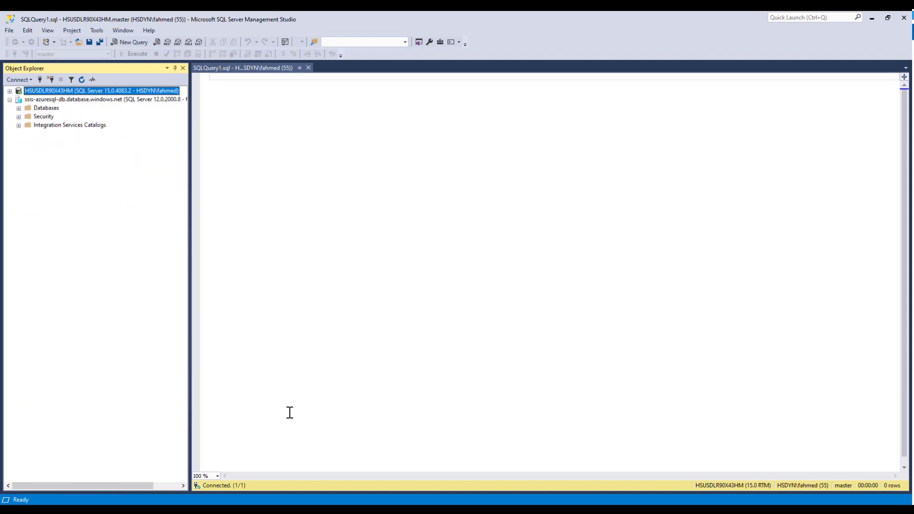
key(Down)
key(Down)
key(Right)
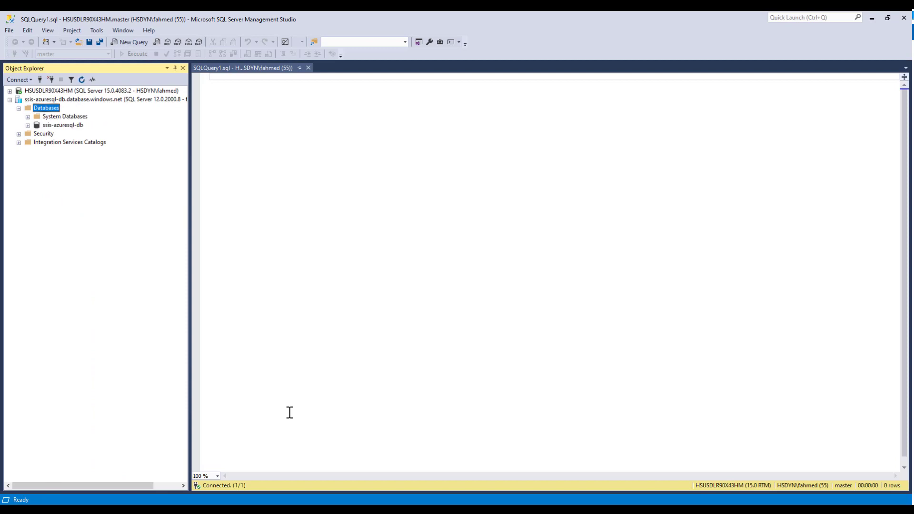
key(Down)
key(Down)
key(Right)
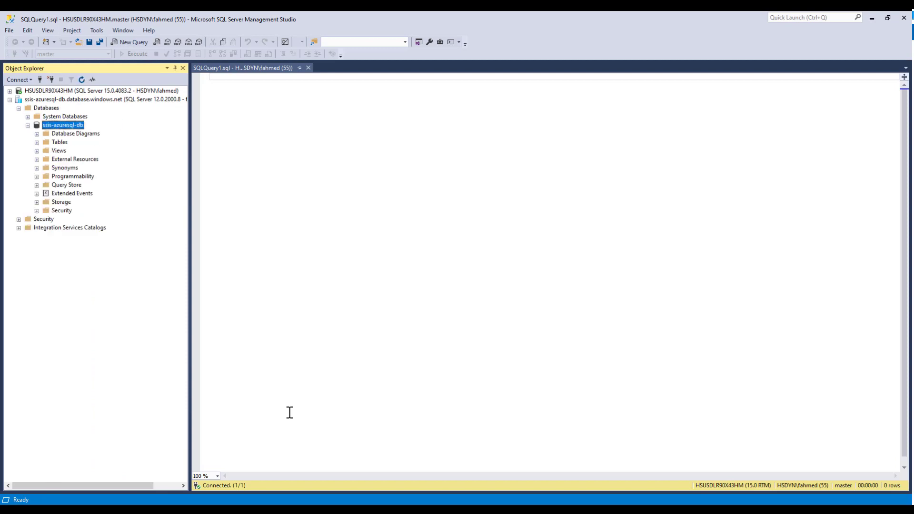
key(Down)
key(Down)
key(Right)
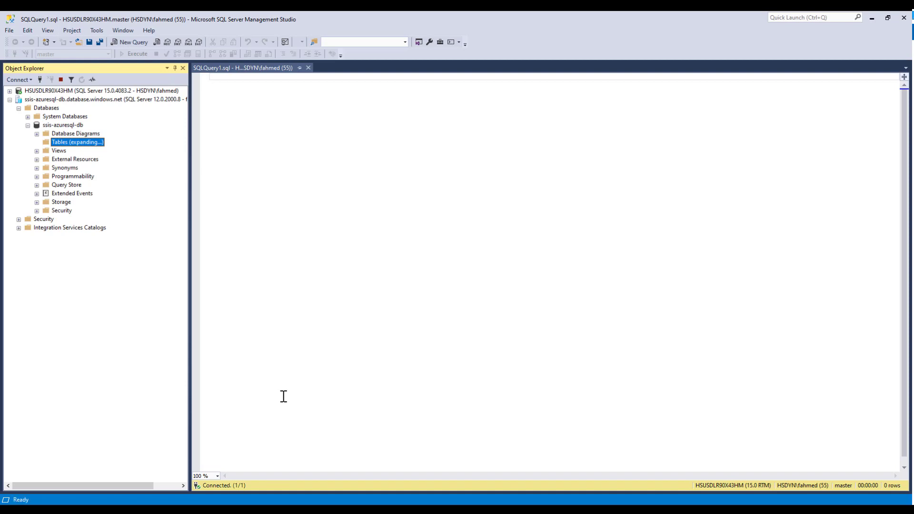
click(79, 177)
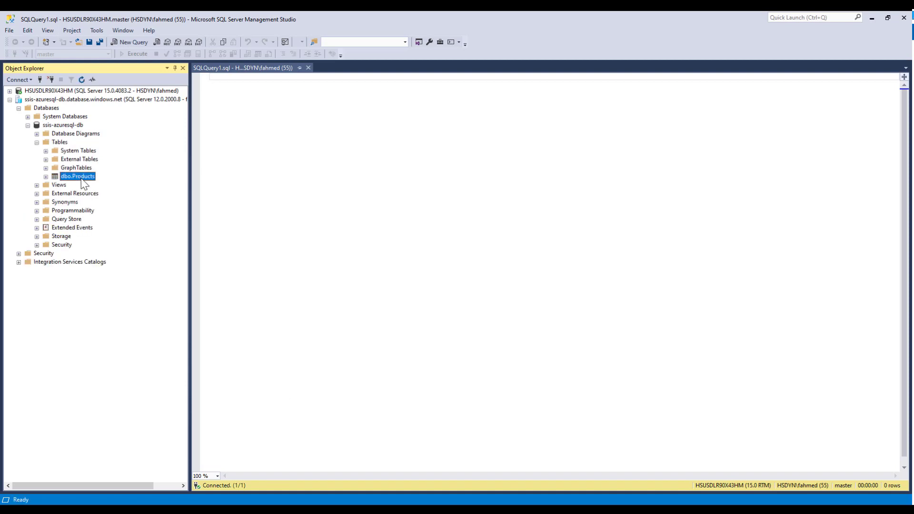
Step: Run select * from Products in a new query against the Azure database
click(132, 42)
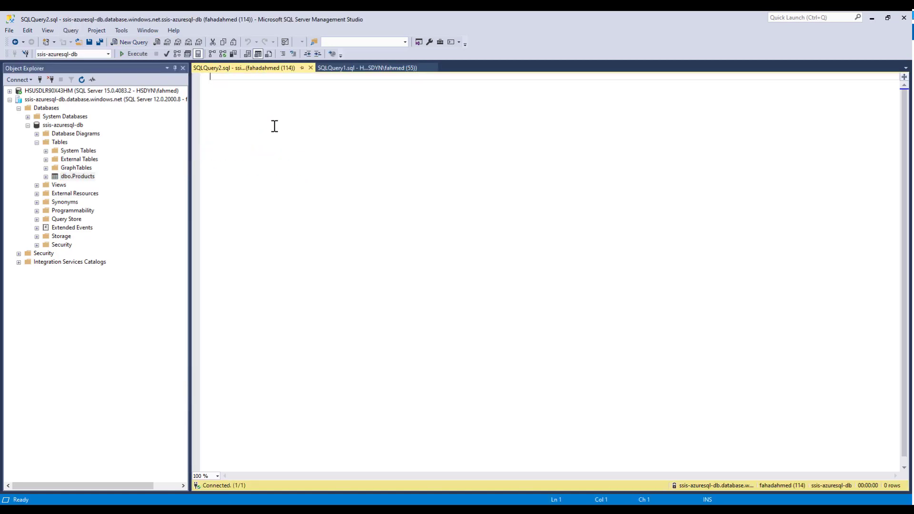
text(sel)
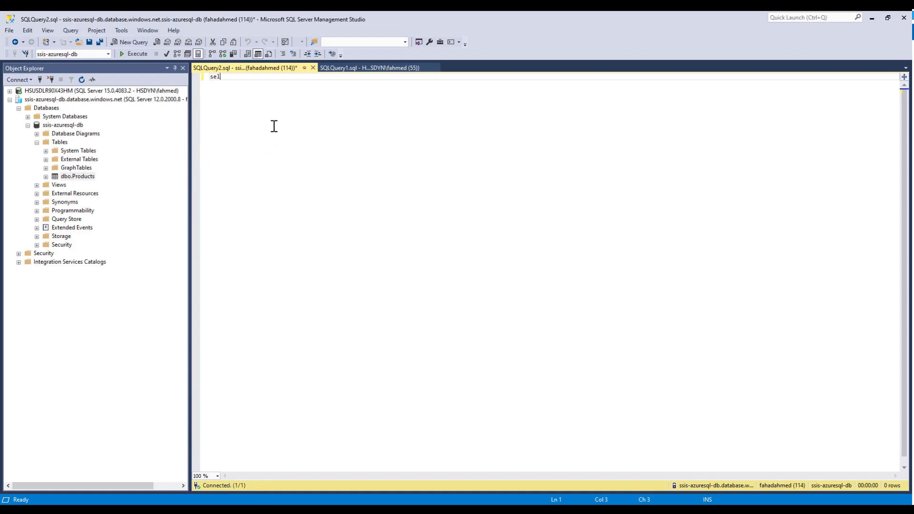
text(ect * f)
key(BackSpace)
key(BackSpace)
key(BackSpace)
text(oducts)
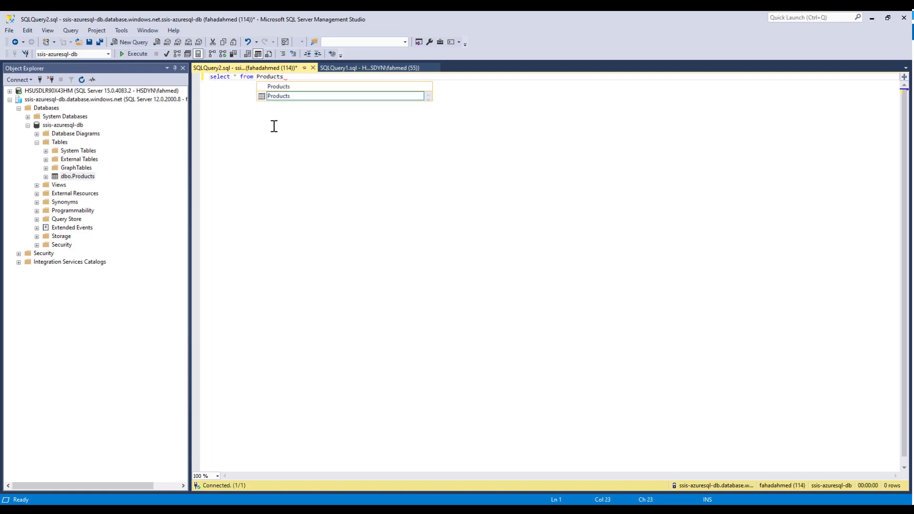
key(Escape)
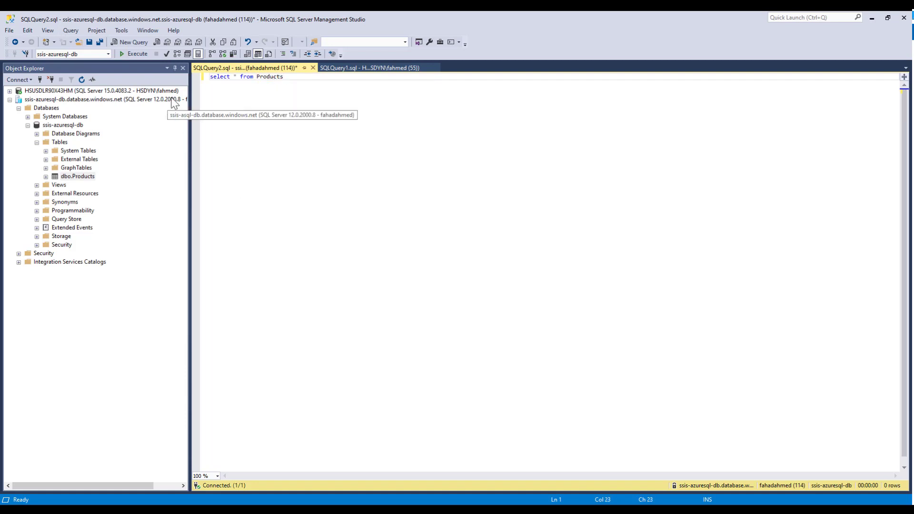
click(133, 54)
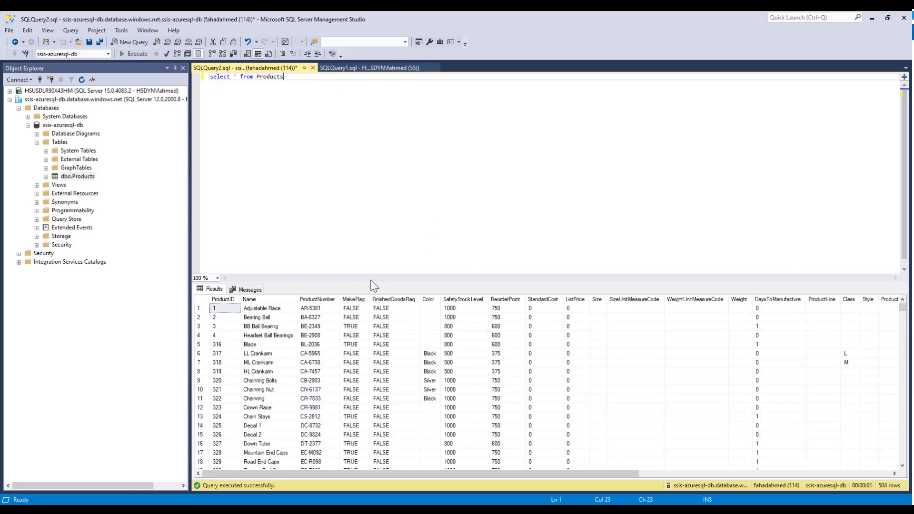
Step: Enlarge the results grid, widen the Name and Color columns, and minimize Management Studio
drag(373, 281, 408, 230)
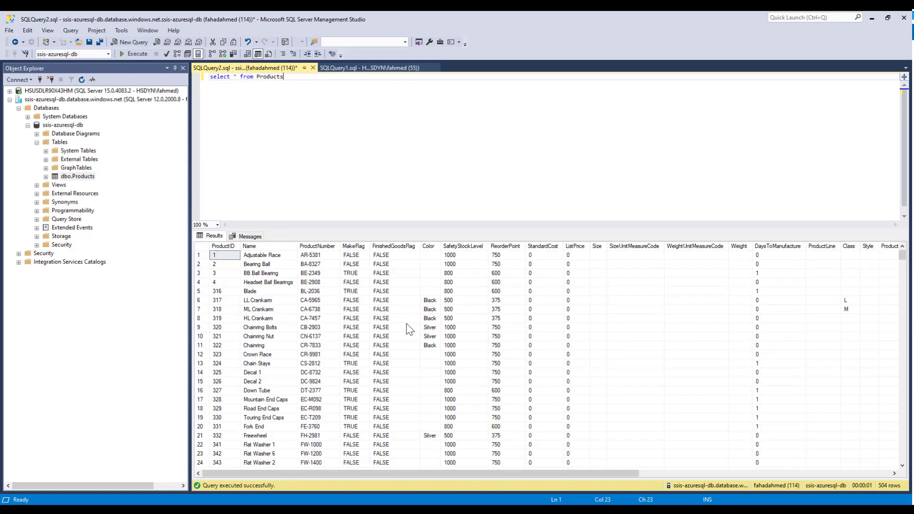
drag(298, 246, 368, 246)
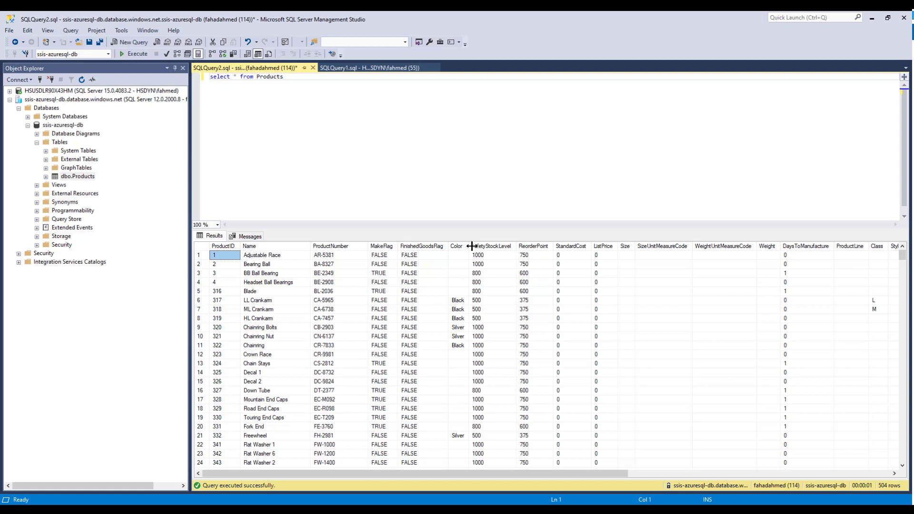
drag(471, 246, 487, 247)
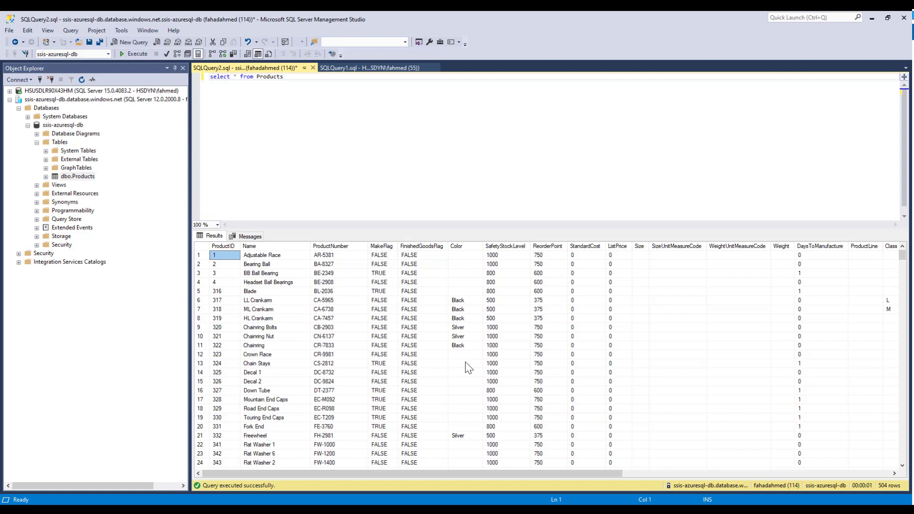
click(285, 113)
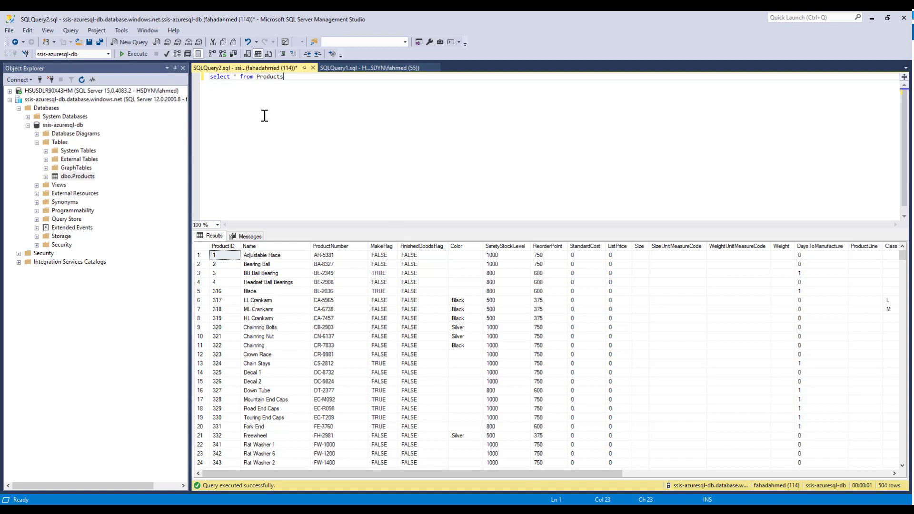
click(871, 18)
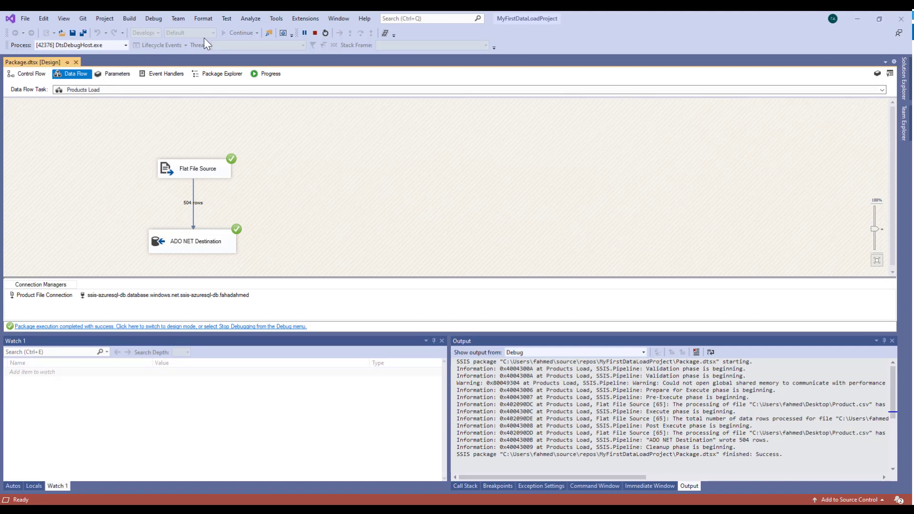
Step: Stop debugging, add a second Data Flow Task to the Control Flow, and place an ADO NET Source inside it
click(313, 32)
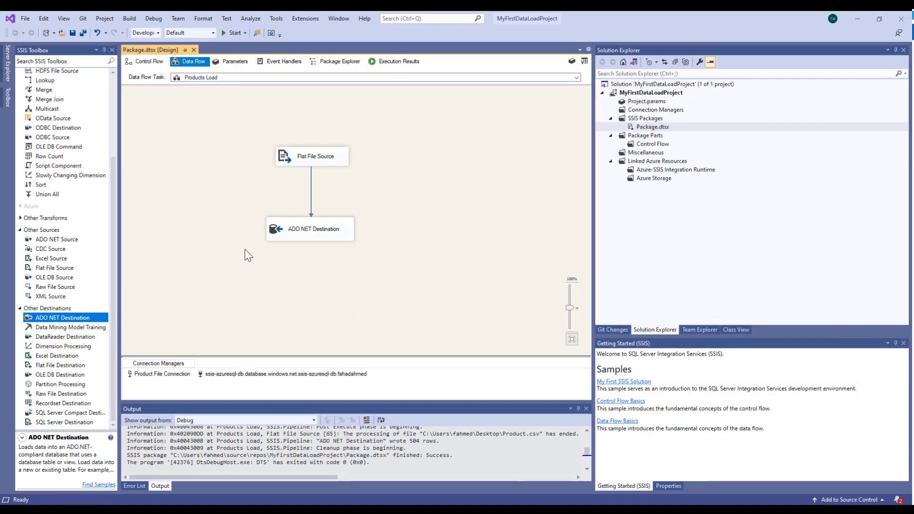
click(143, 62)
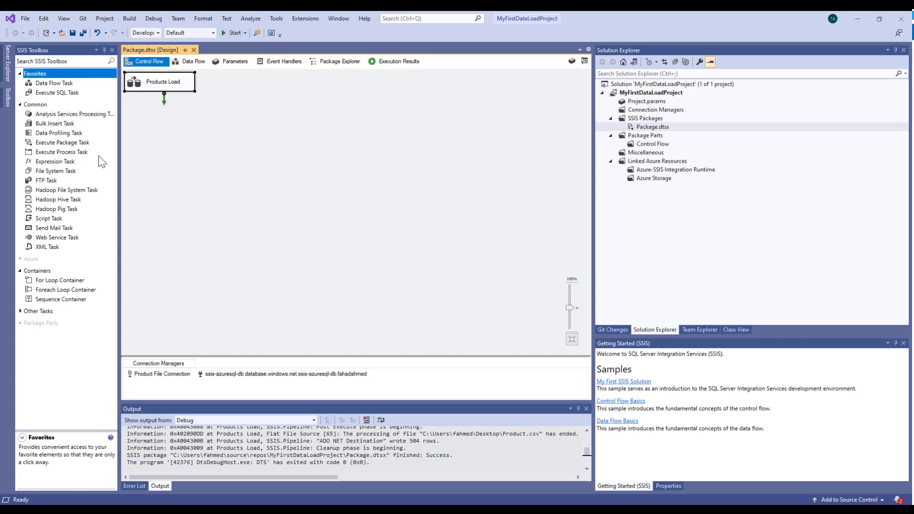
drag(59, 84, 258, 143)
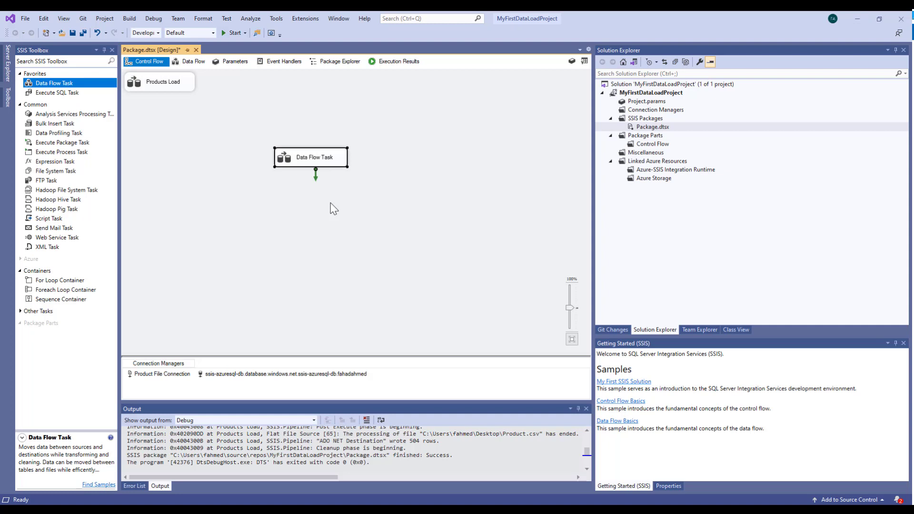
double_click(316, 160)
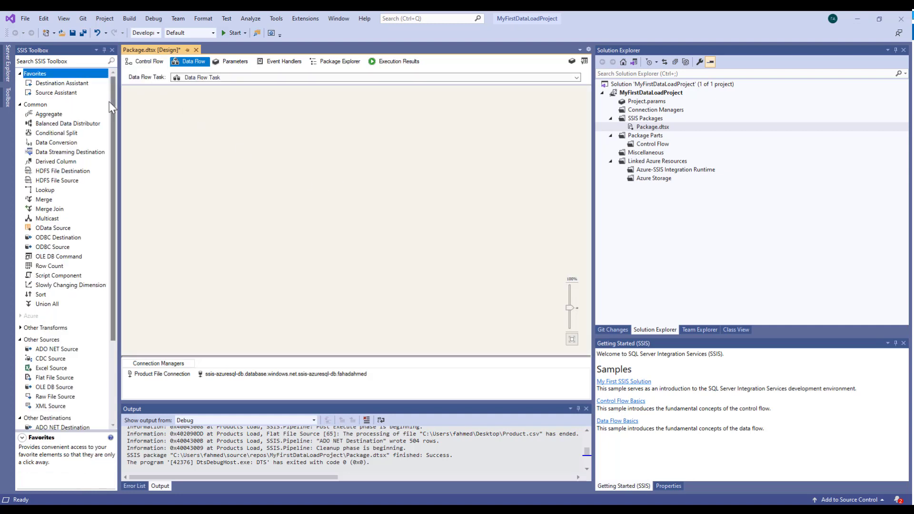
drag(111, 99, 109, 139)
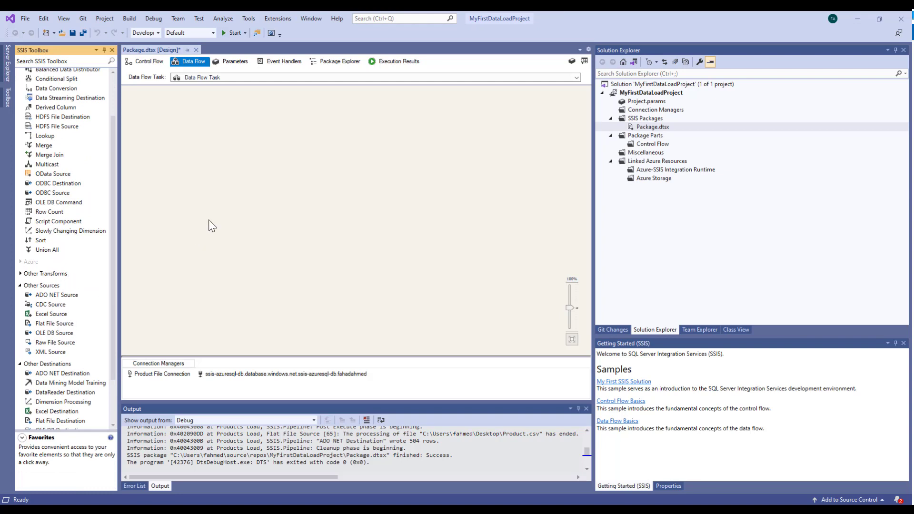
drag(67, 295, 229, 185)
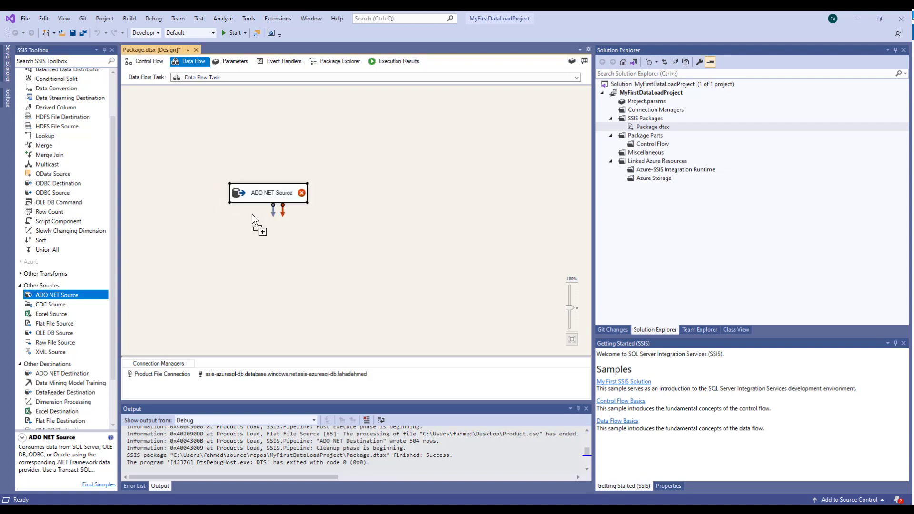
Step: Set the ADO NET Source's connection manager to LocalHost.AdvWrk171 and browse its table list
double_click(278, 196)
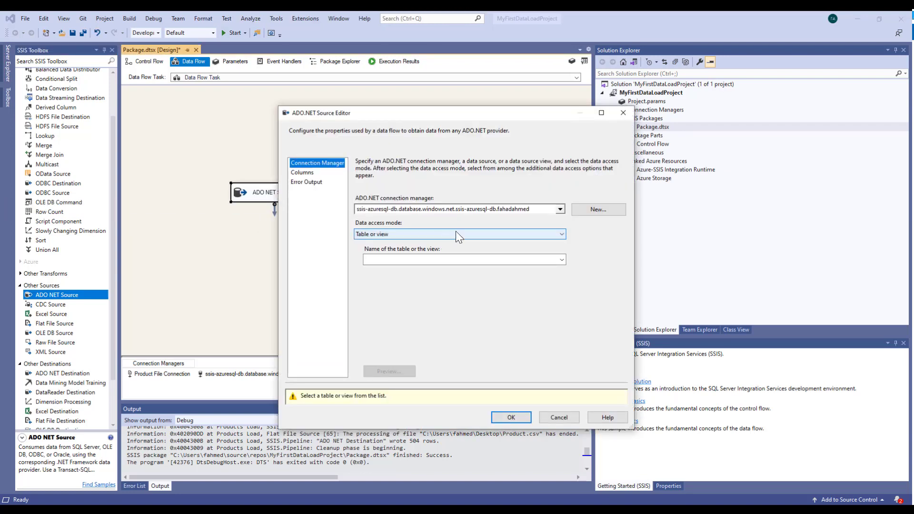
click(561, 210)
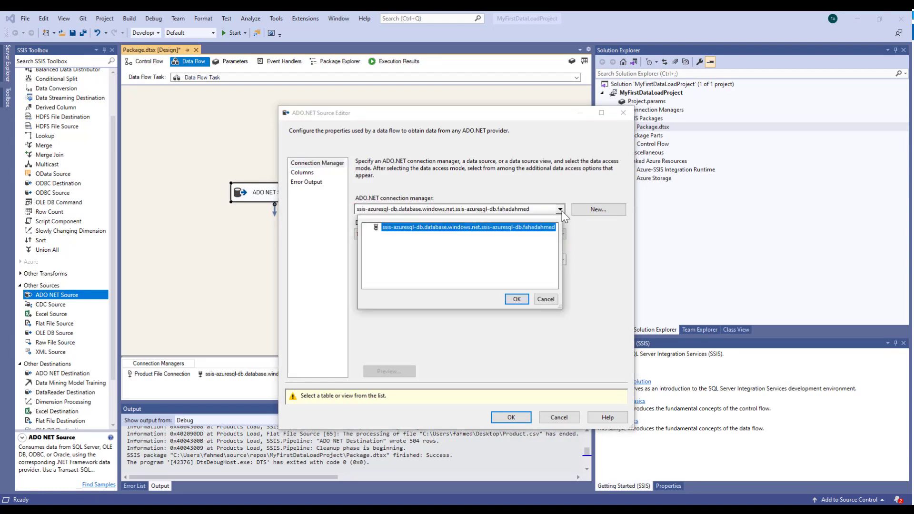
click(546, 299)
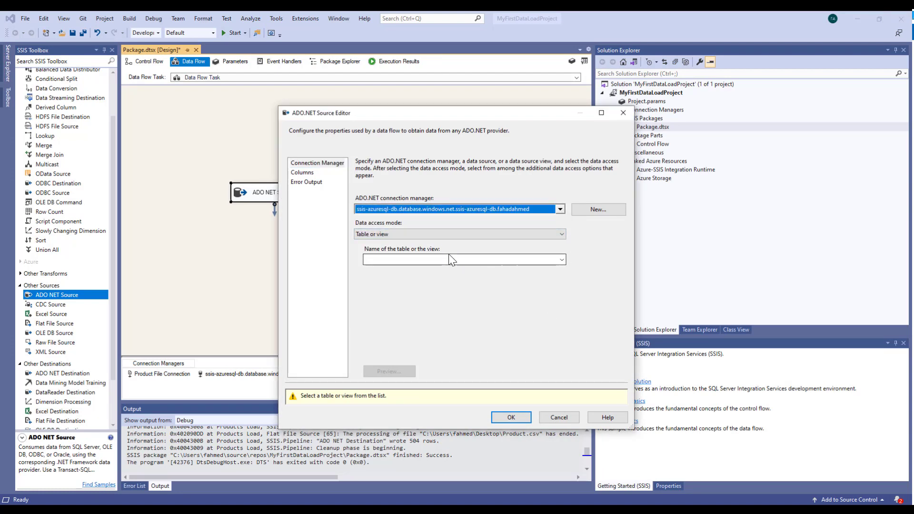
click(598, 209)
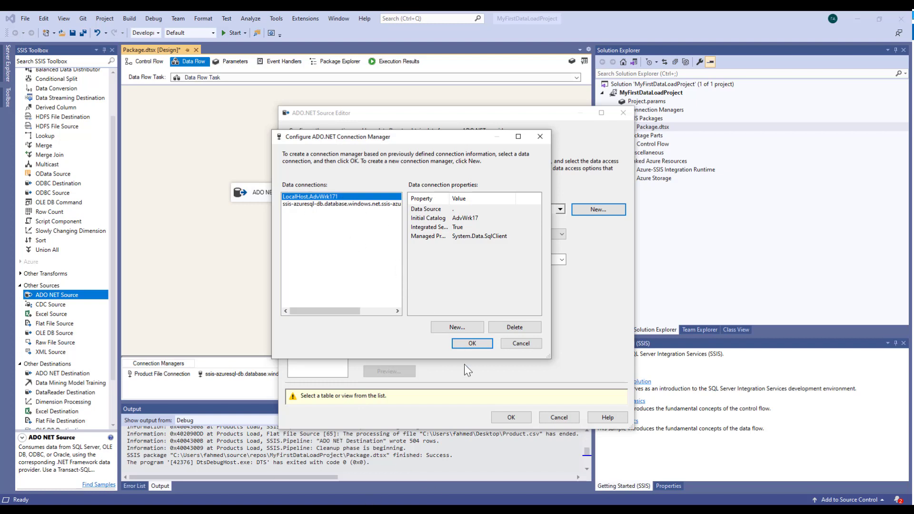
click(478, 346)
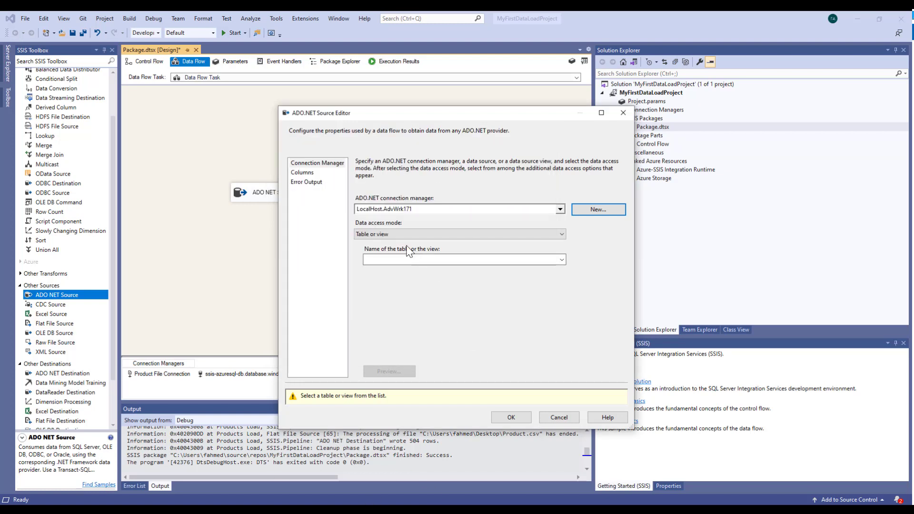
click(562, 259)
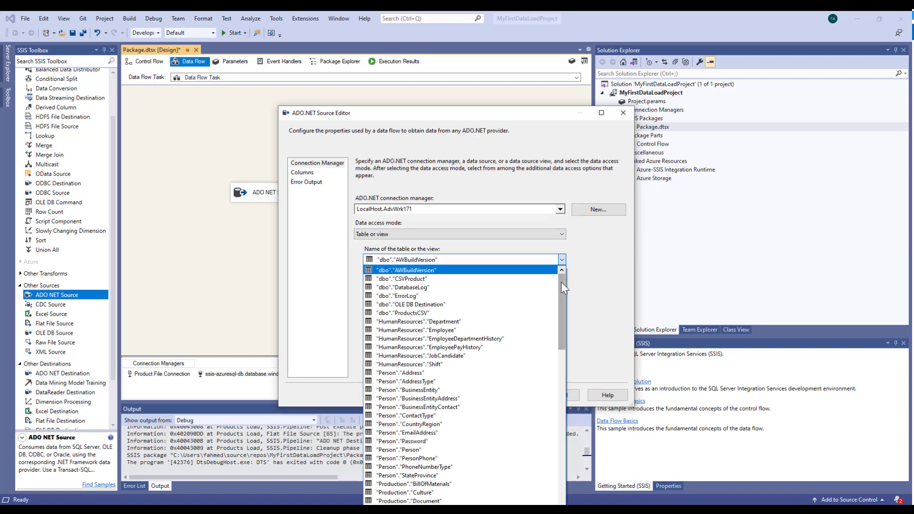
drag(561, 282, 557, 369)
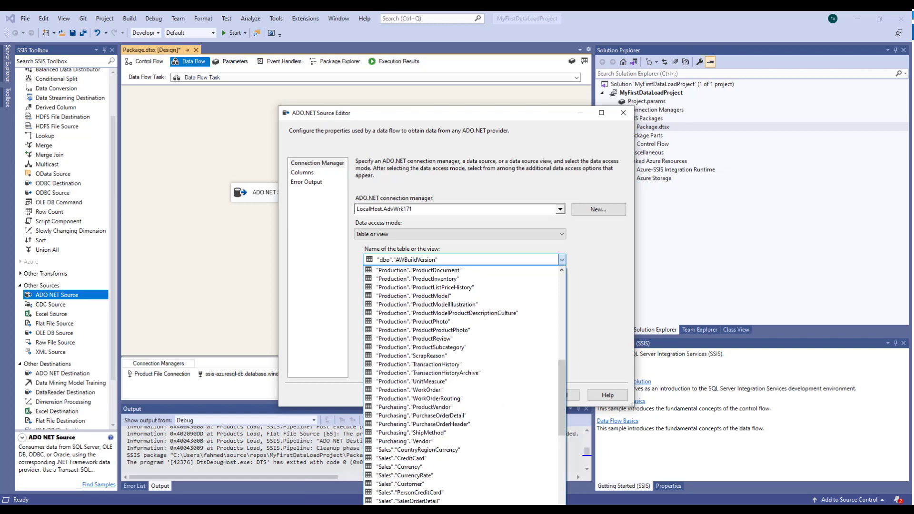
click(329, 482)
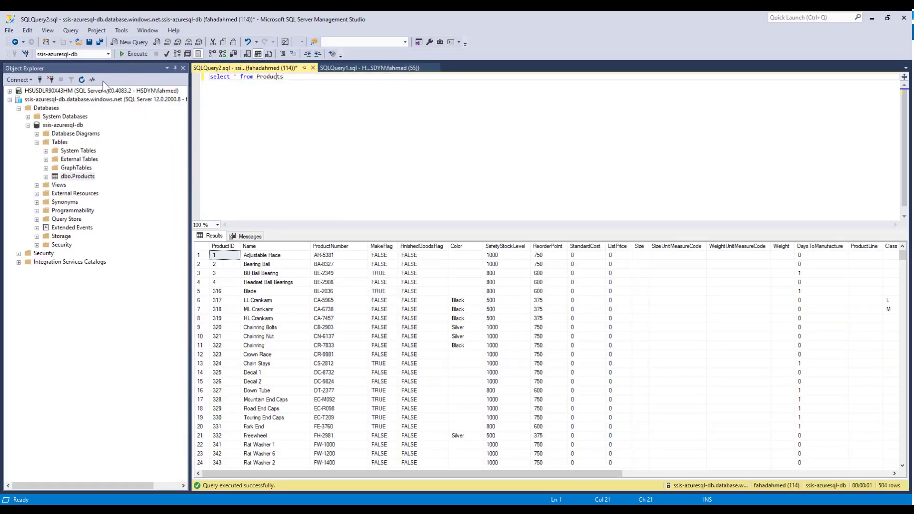
Step: Start a select * from query on the local server against the AdvWrk17 database
click(80, 90)
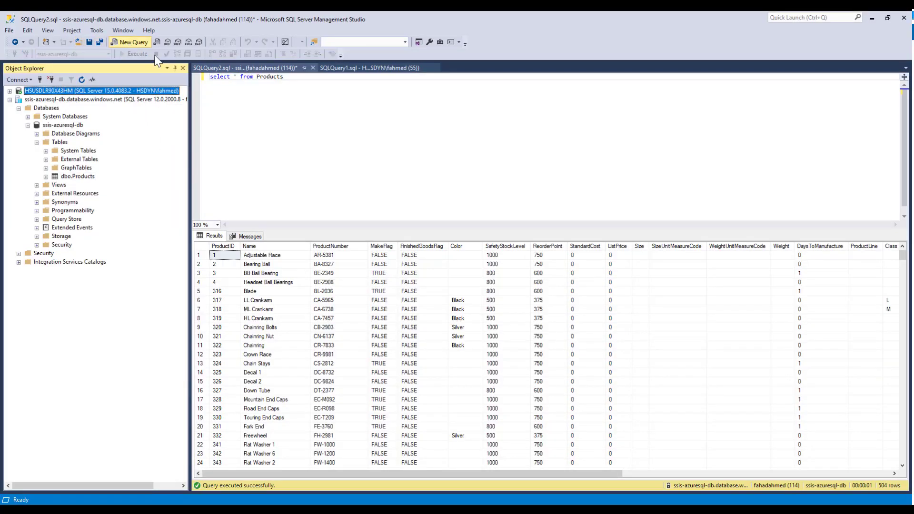
click(129, 42)
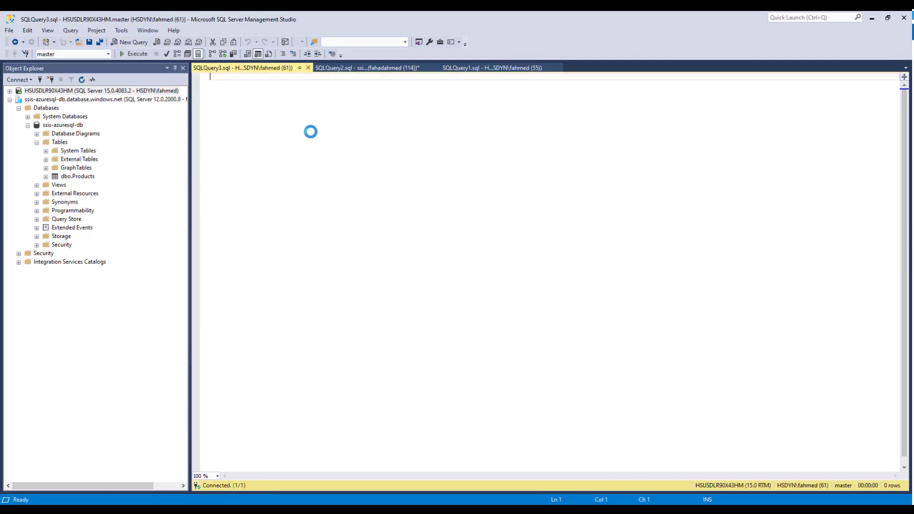
text(select *)
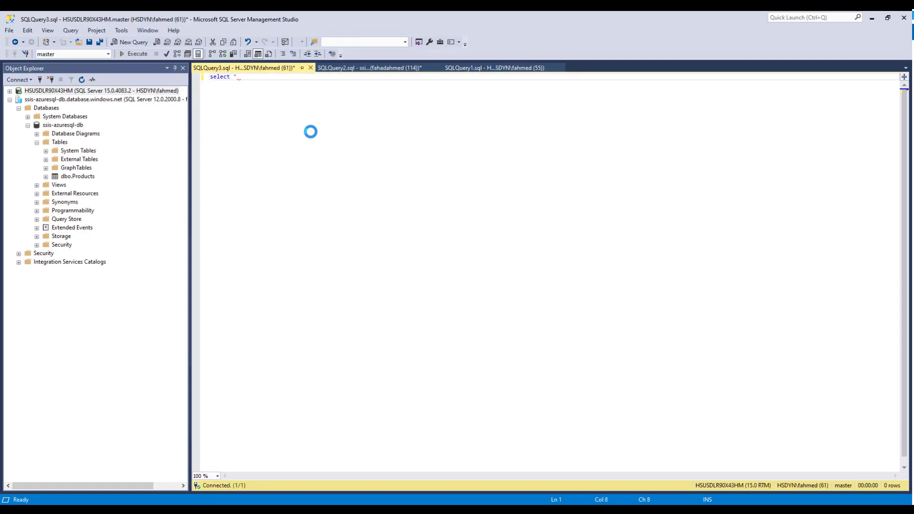
text( from Empl)
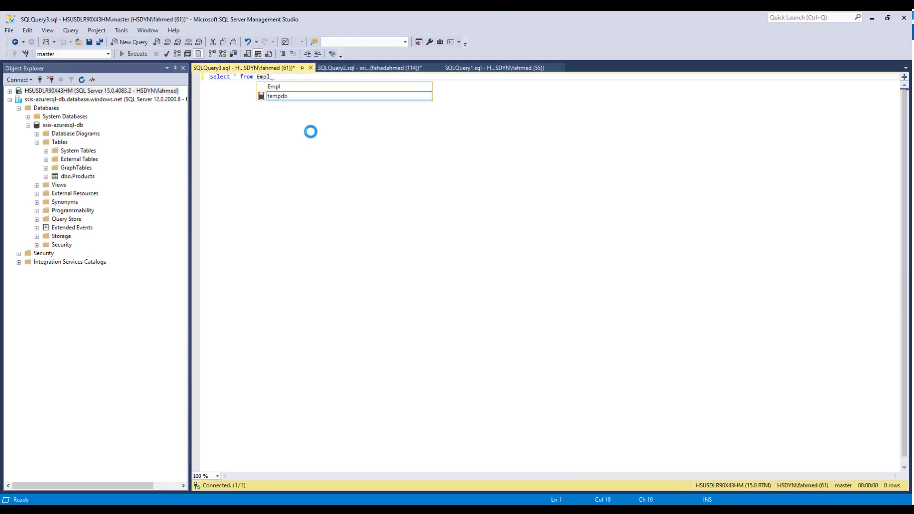
key(BackSpace)
key(BackSpace)
key(BackSpace)
key(BackSpace)
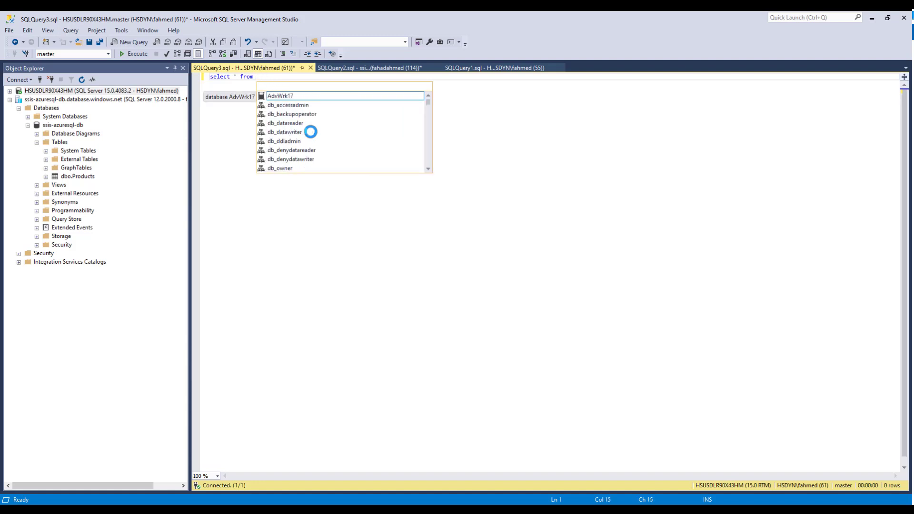
click(108, 54)
click(84, 66)
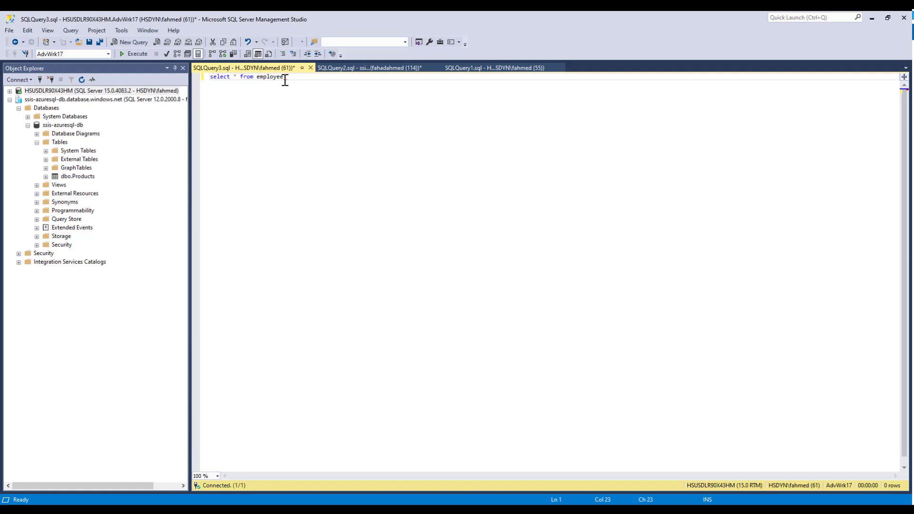
click(135, 53)
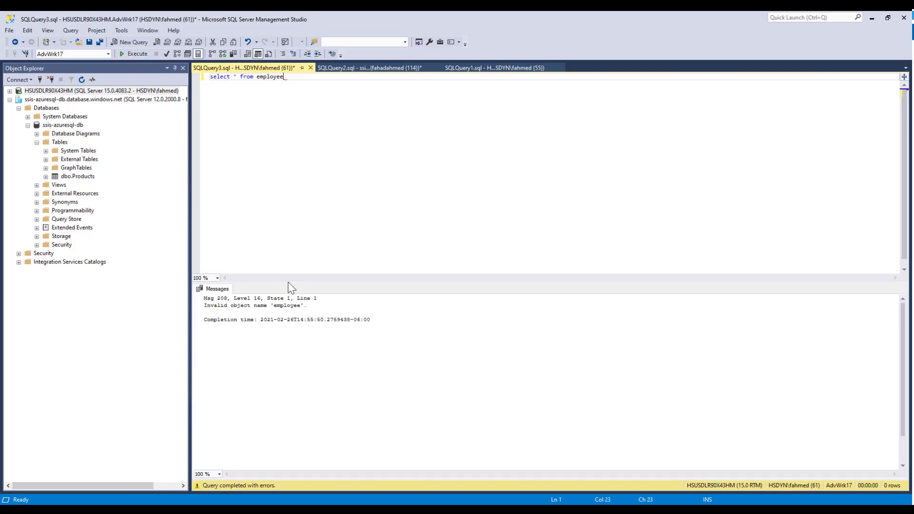
Step: Insert HumanResources.Employee from Object Explorer into the query and run it
click(10, 90)
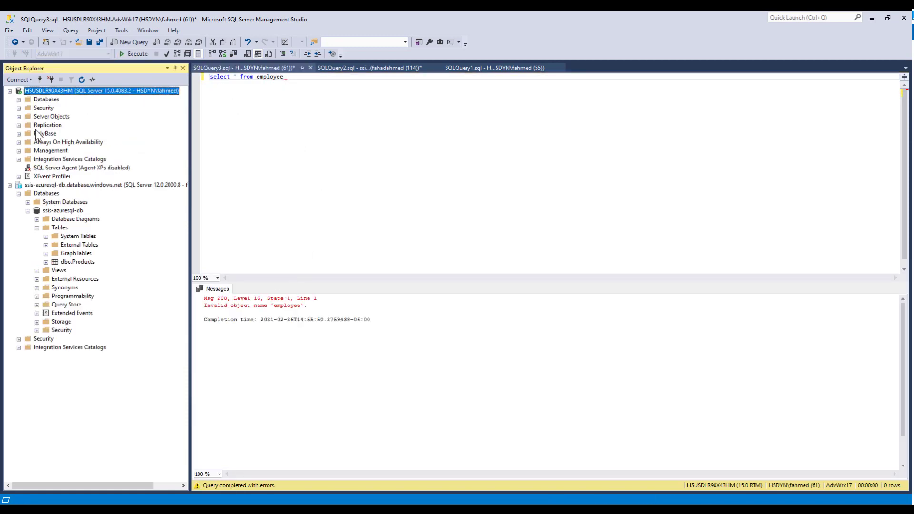
click(18, 99)
click(28, 125)
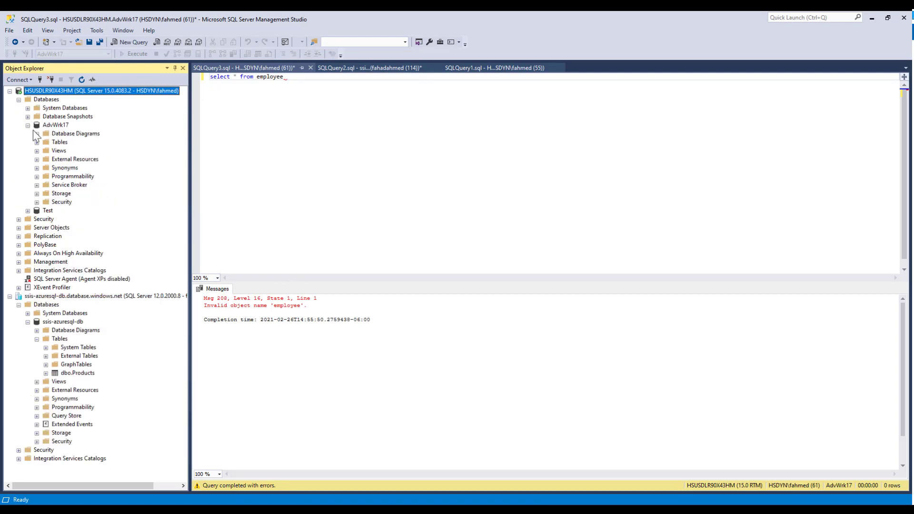
click(37, 143)
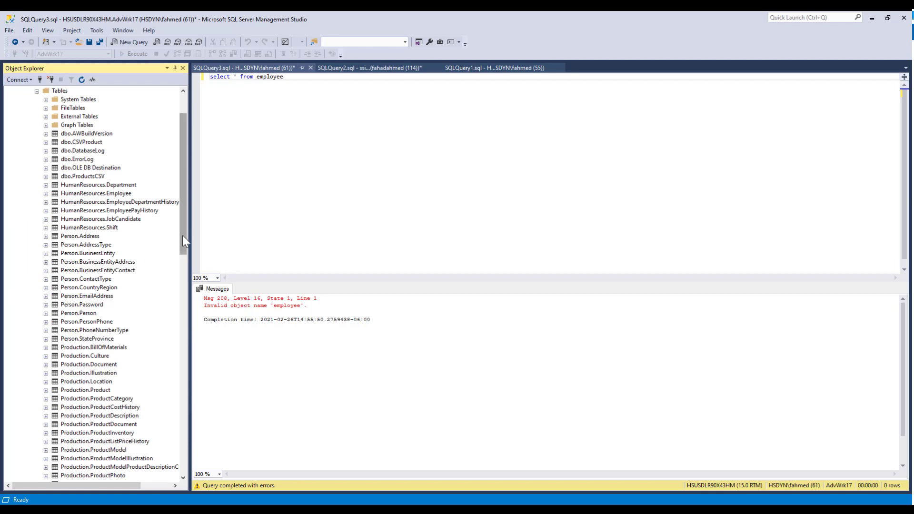
drag(108, 194, 313, 84)
click(284, 77)
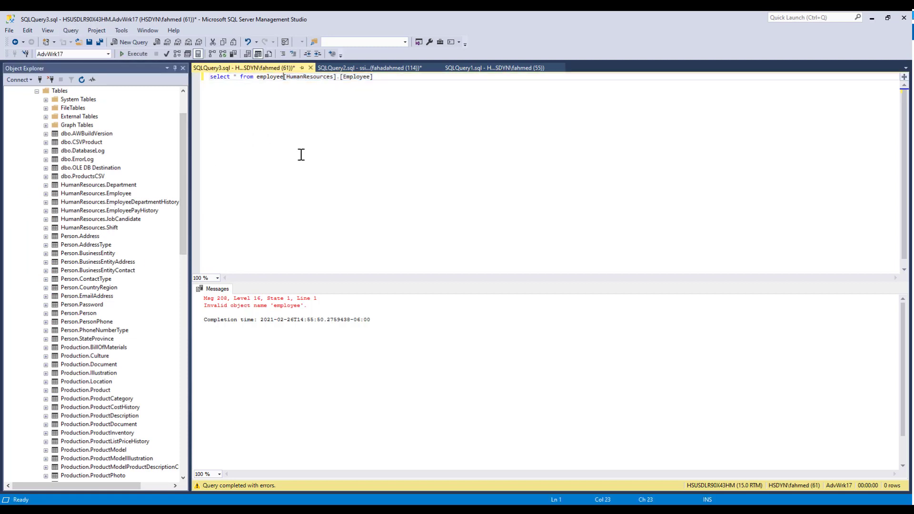
key(BackSpace)
key(BackSpace)
key(BackSpace)
key(BackSpace)
key(BackSpace)
key(BackSpace)
key(BackSpace)
key(BackSpace)
click(135, 57)
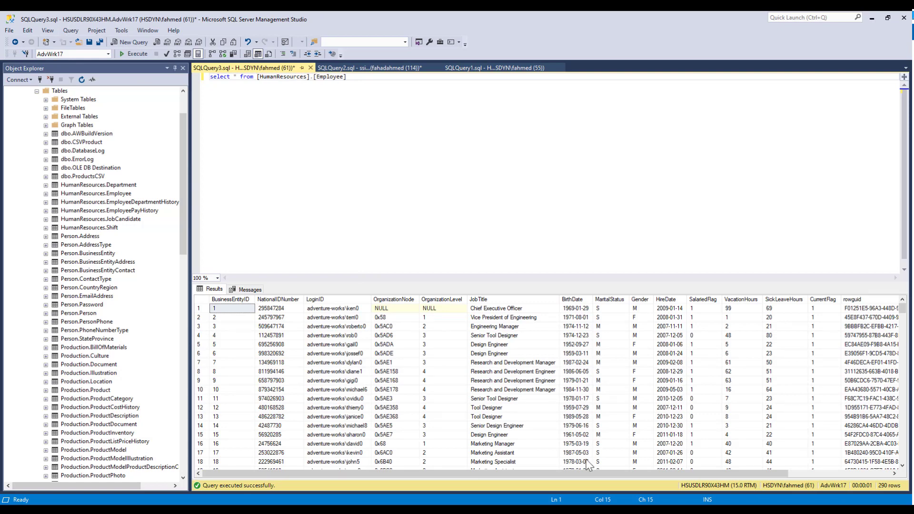
Step: Review the 290-row result, then minimize Management Studio
scroll(444, 430, down, 8)
scroll(443, 431, up, 8)
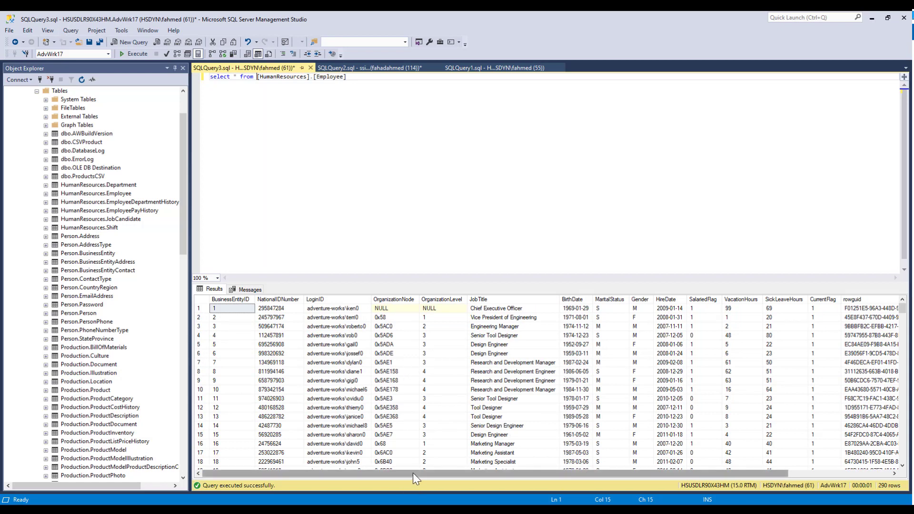
mouse_move(413, 473)
mouse_down()
mouse_move(492, 482)
mouse_move(413, 473)
mouse_up()
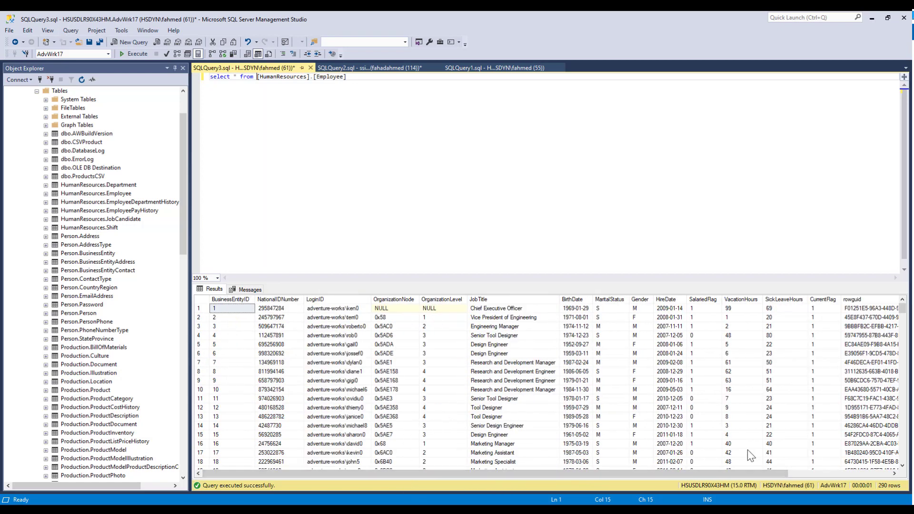
click(875, 16)
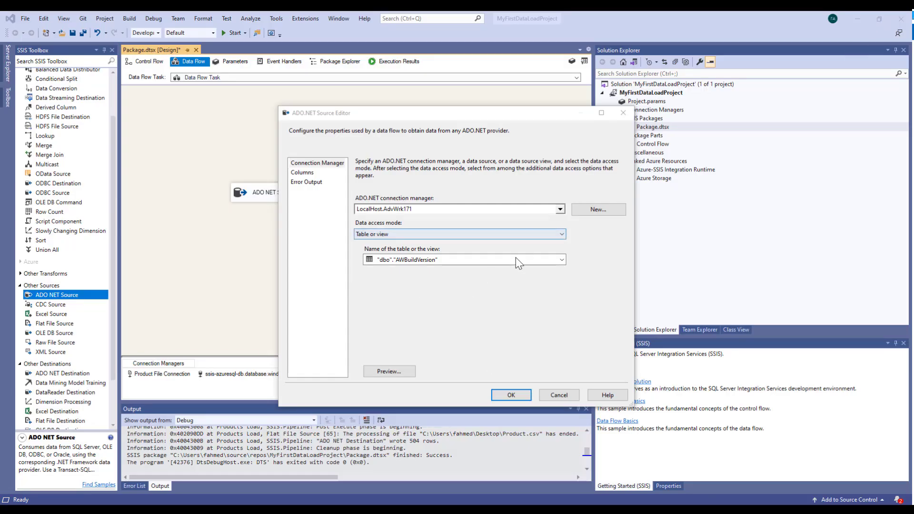
Step: Pick "HumanResources"."Employee" as the ADO NET Source table and confirm with OK
click(561, 259)
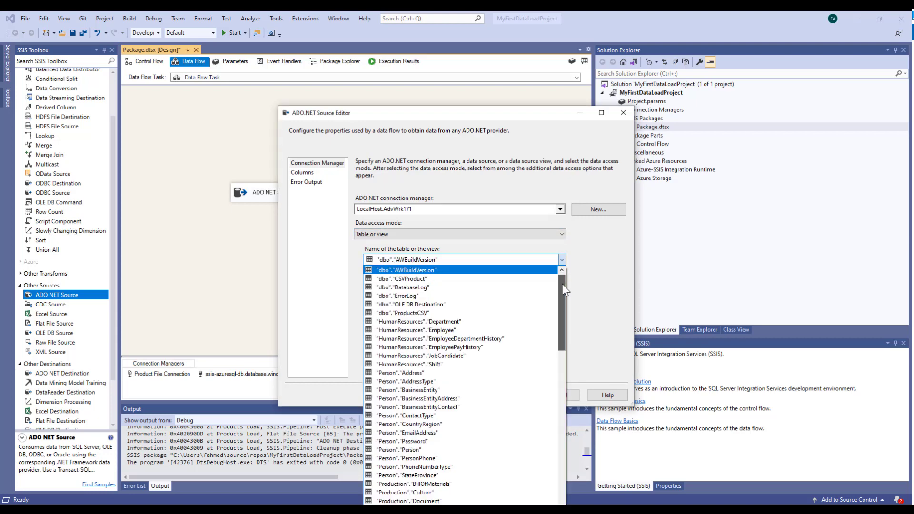
scroll(558, 317, down, 4)
scroll(560, 294, up, 2)
click(484, 299)
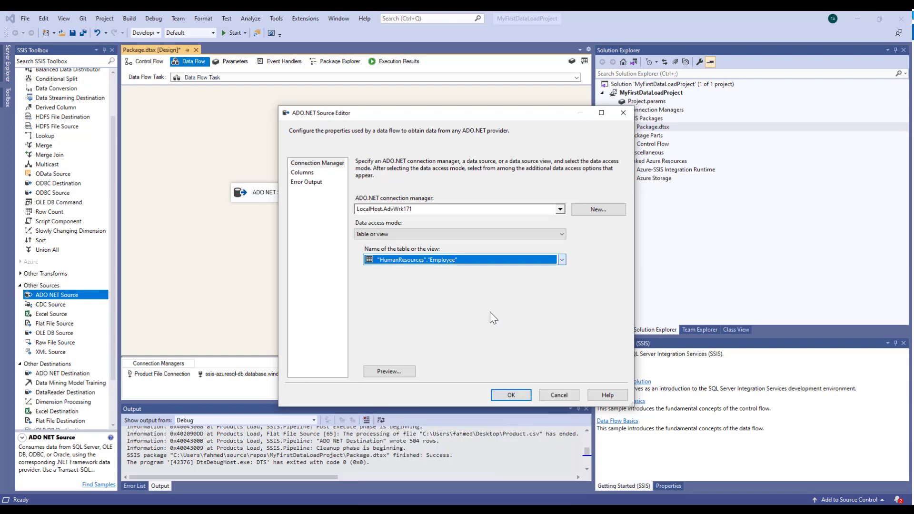
click(511, 396)
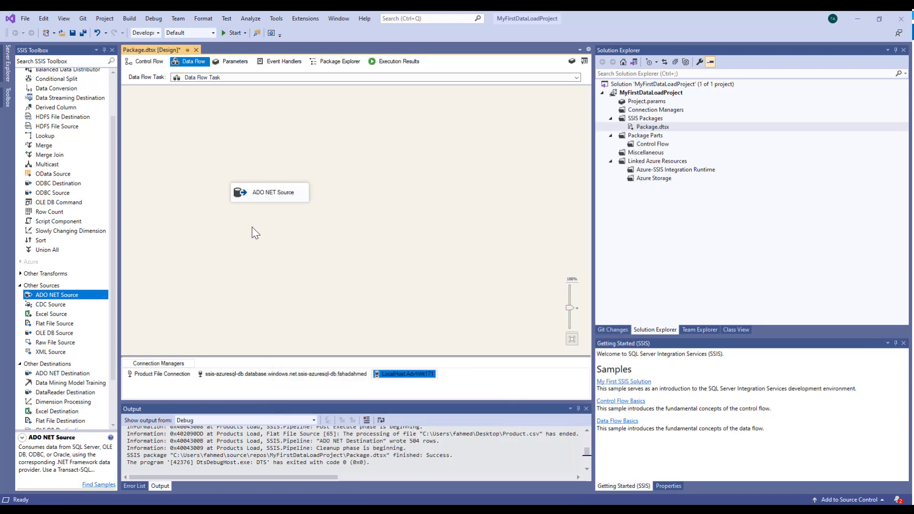
Step: Add an ADO NET Destination below the source and open its editor despite missing input columns
scroll(114, 306, down, 2)
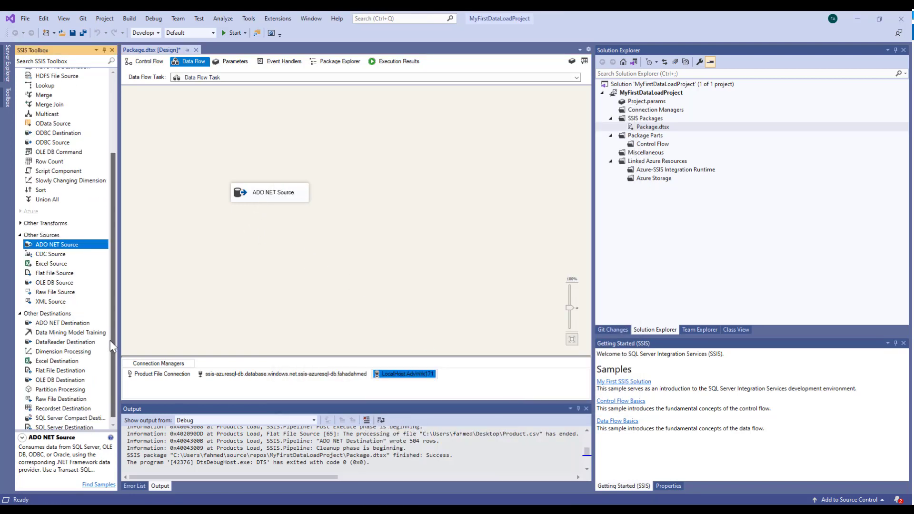
drag(67, 326, 257, 287)
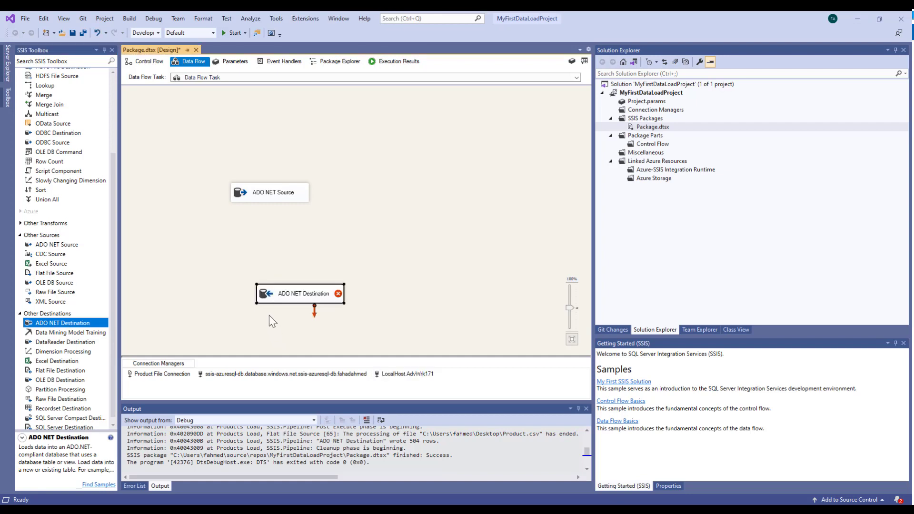
double_click(276, 295)
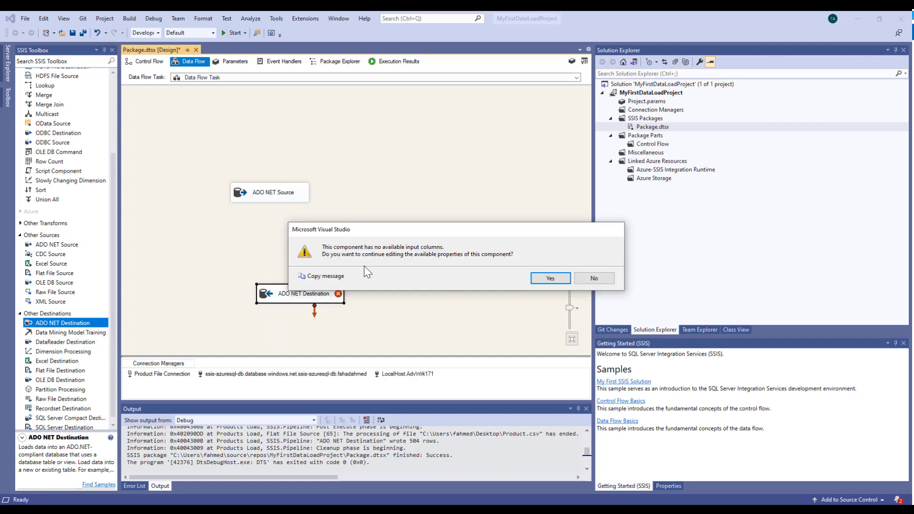
click(533, 280)
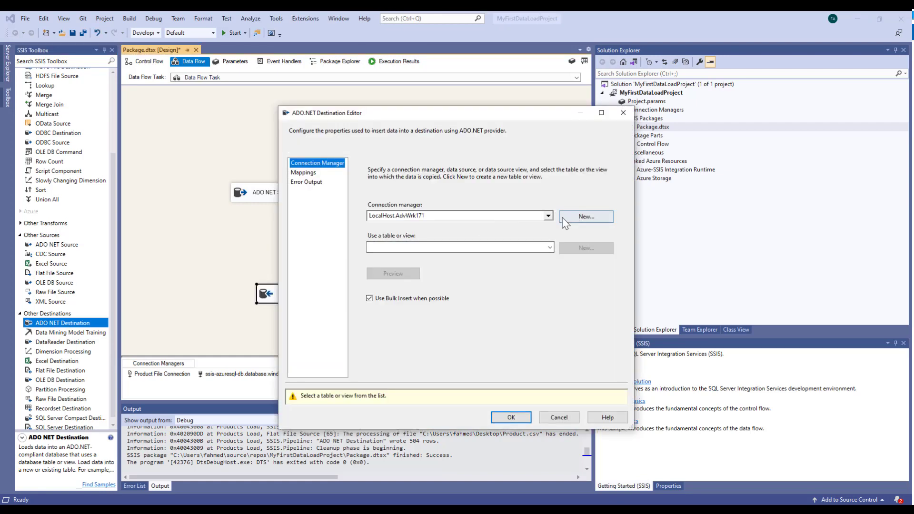
Step: Try the ssis-azuresql-db connection, inspect the dbo.Products table, then cancel the editor
click(549, 215)
click(412, 243)
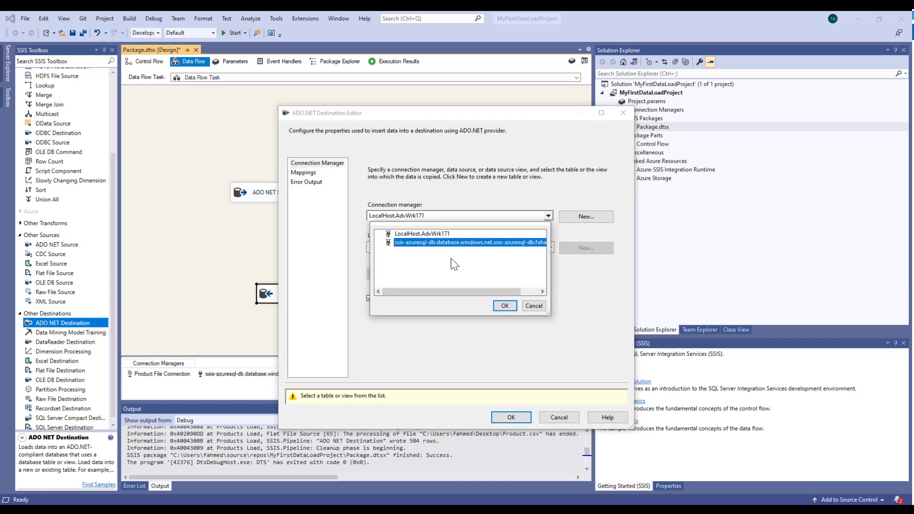
click(505, 306)
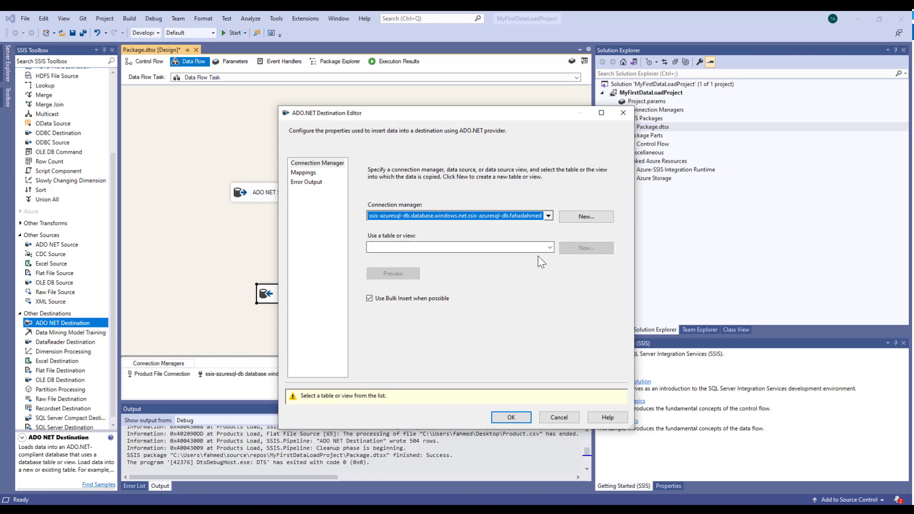
click(550, 247)
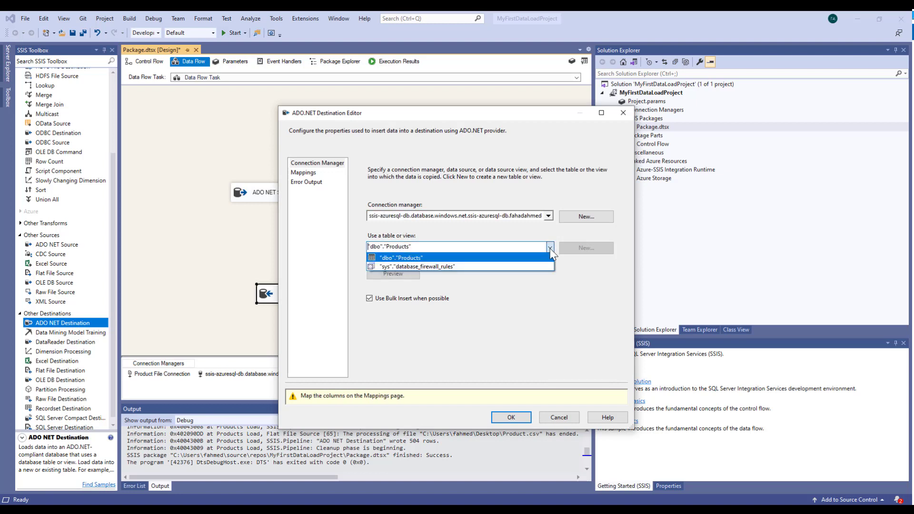
click(451, 257)
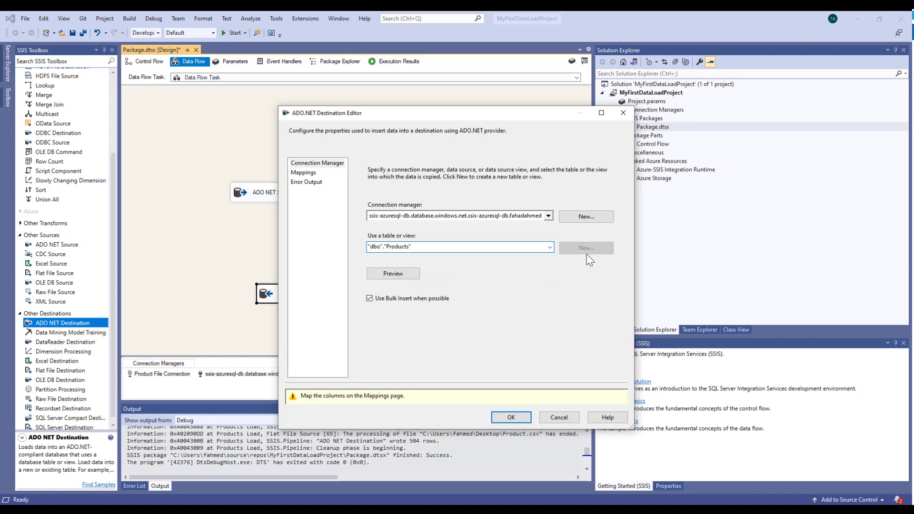
drag(456, 248, 304, 227)
click(566, 416)
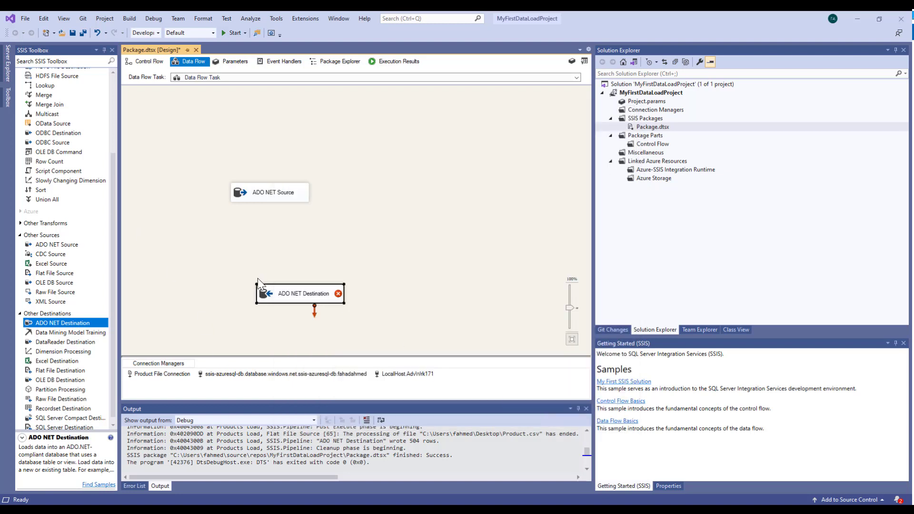
Step: Move the destination under the source and connect the source's output arrow to it
drag(293, 299, 262, 261)
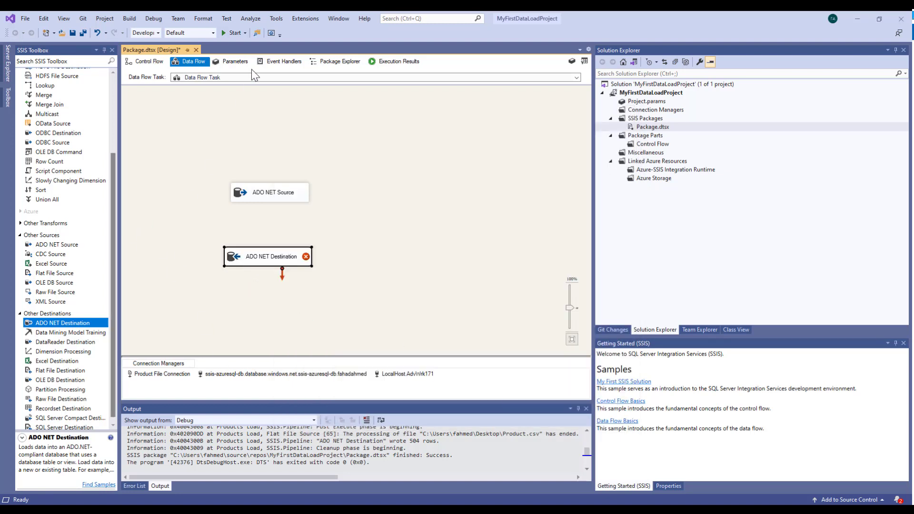
click(273, 193)
drag(274, 210, 275, 261)
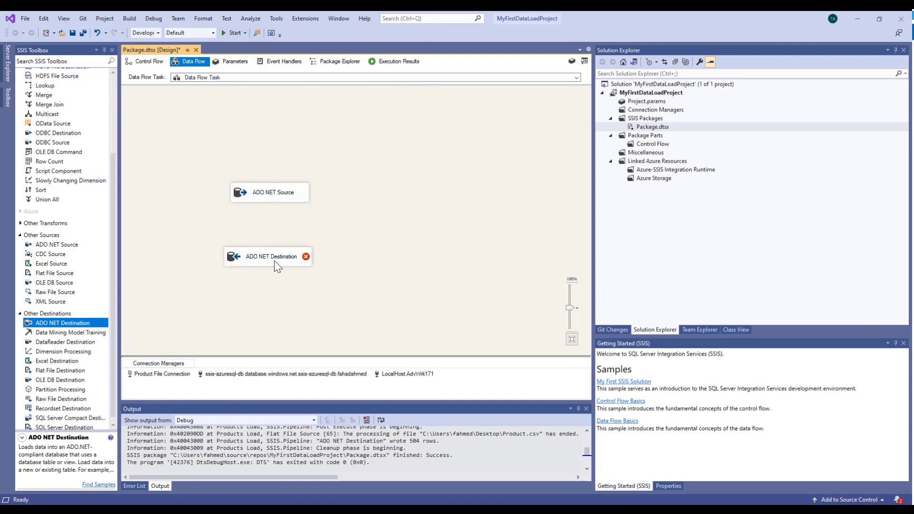
click(274, 257)
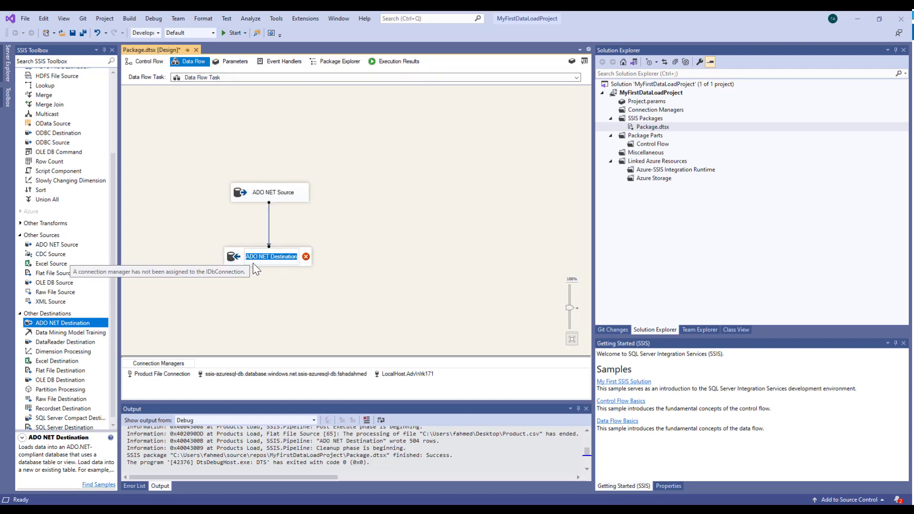
click(301, 264)
Step: Set the destination's connection manager to ssis-azuresql-db
double_click(301, 264)
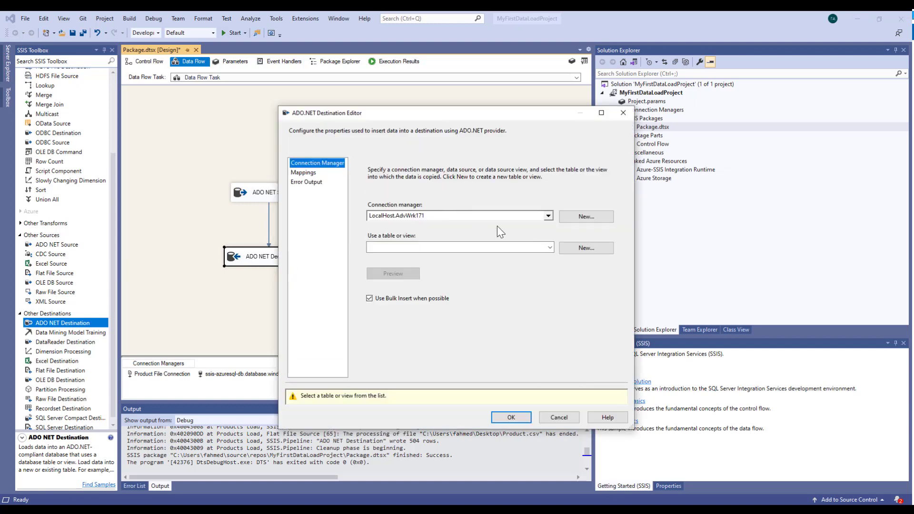
click(548, 216)
click(469, 242)
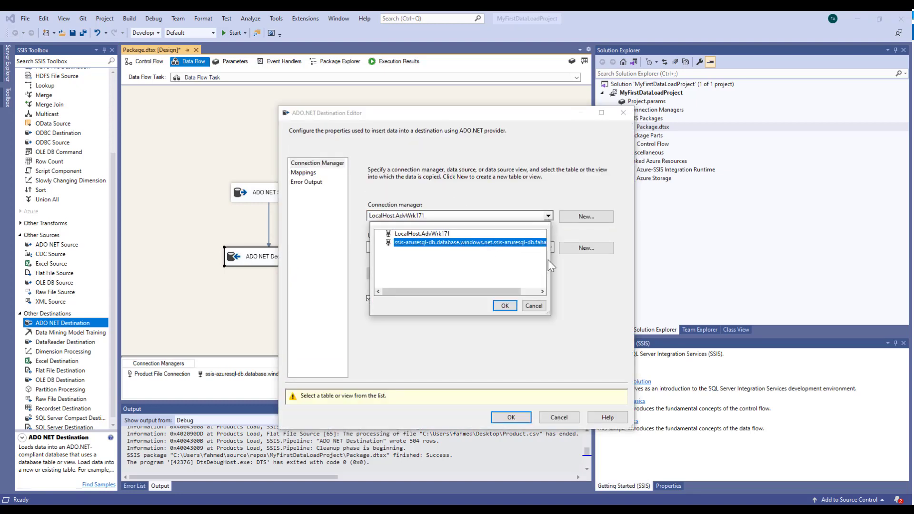
click(505, 306)
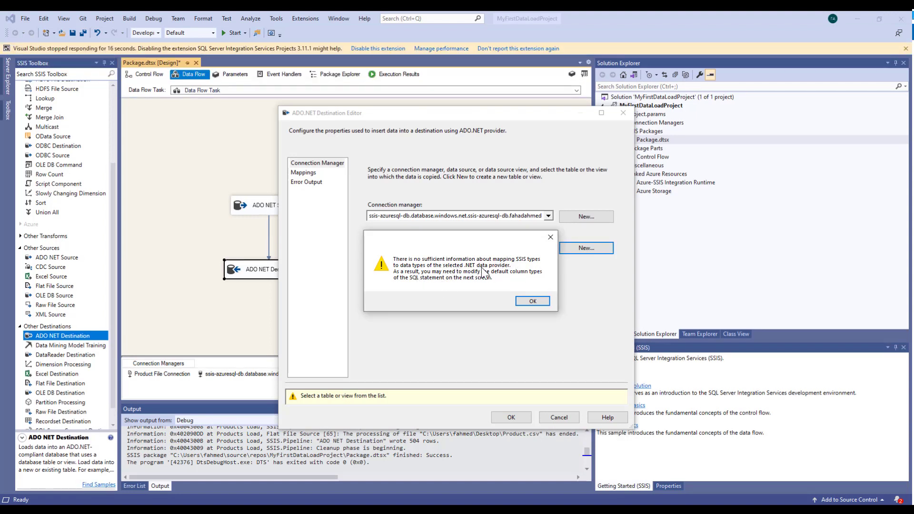
Step: Rename the CREATE TABLE name from 'ADO NET Destination' to Employee and create the table
click(533, 302)
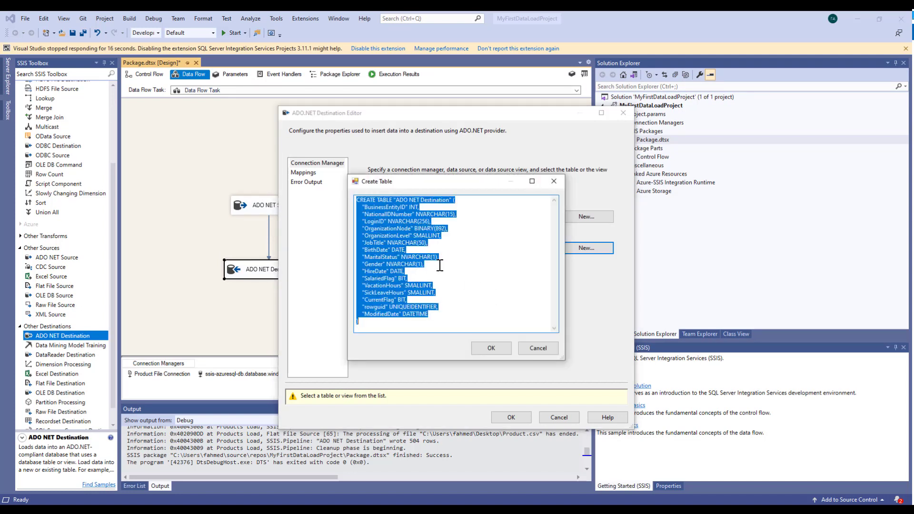
click(430, 267)
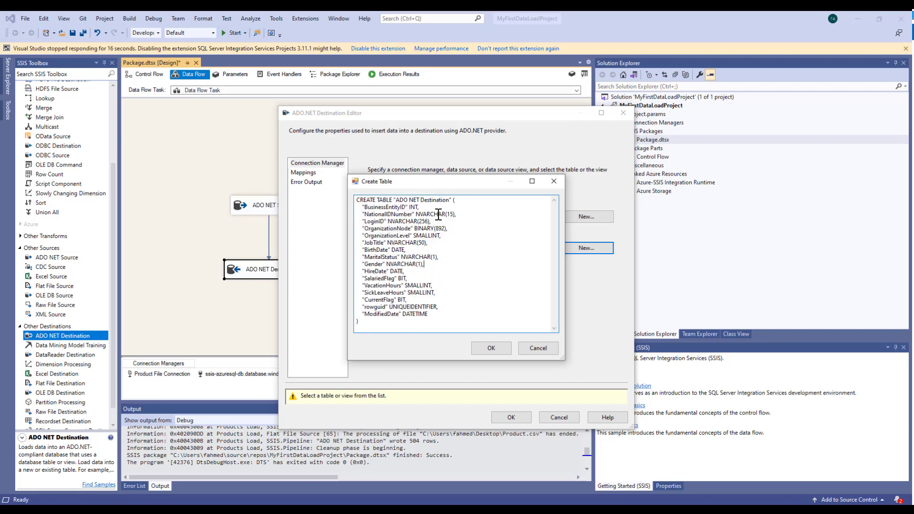
drag(449, 200, 399, 200)
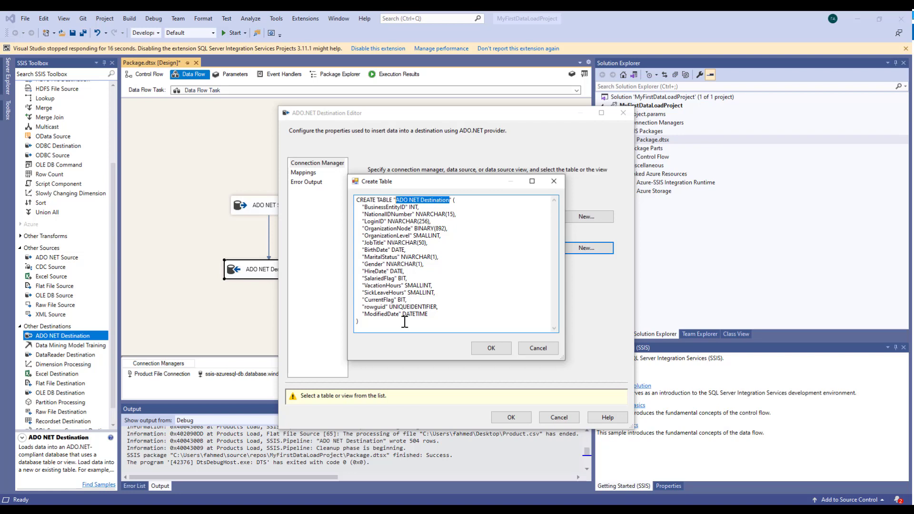
text(Employee)
click(498, 352)
Step: Preview the Employee table's columns, review the by-name column mappings, and accept the destination settings
click(406, 274)
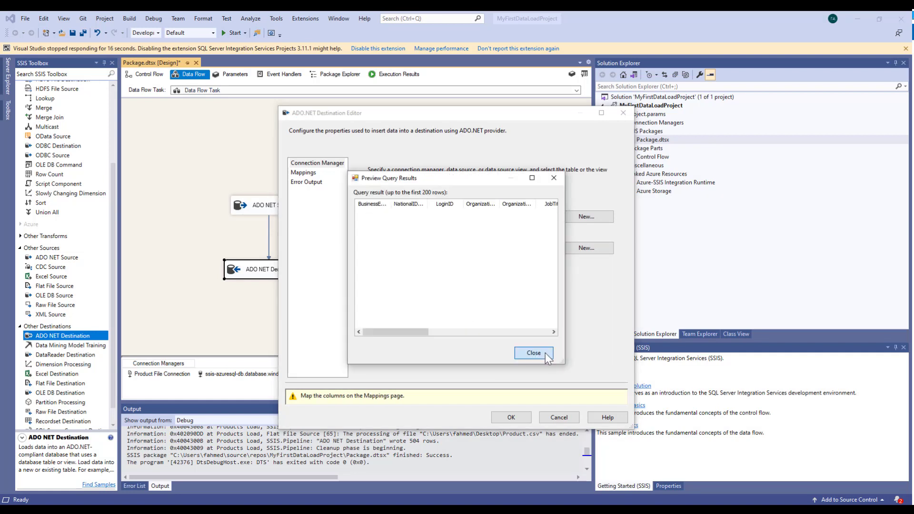
click(533, 353)
click(304, 173)
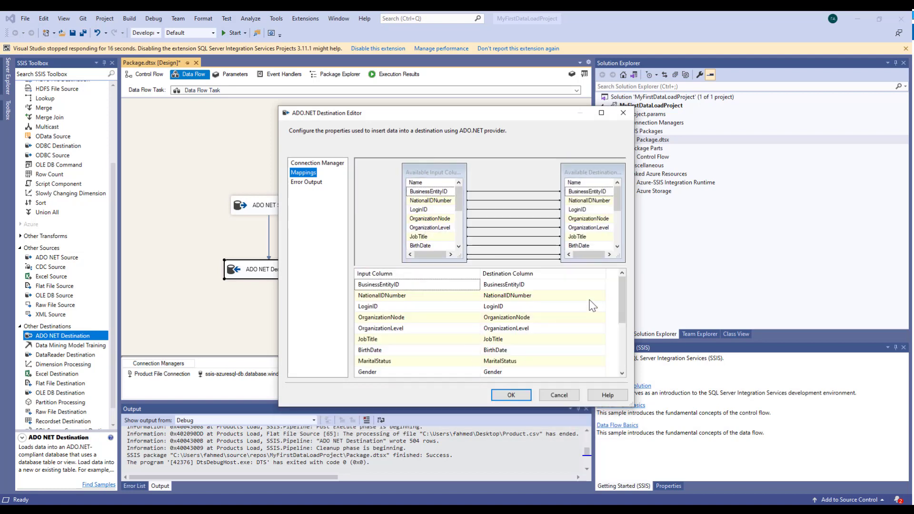
drag(622, 303, 619, 338)
mouse_move(621, 204)
mouse_down()
mouse_move(621, 227)
mouse_move(624, 189)
mouse_up()
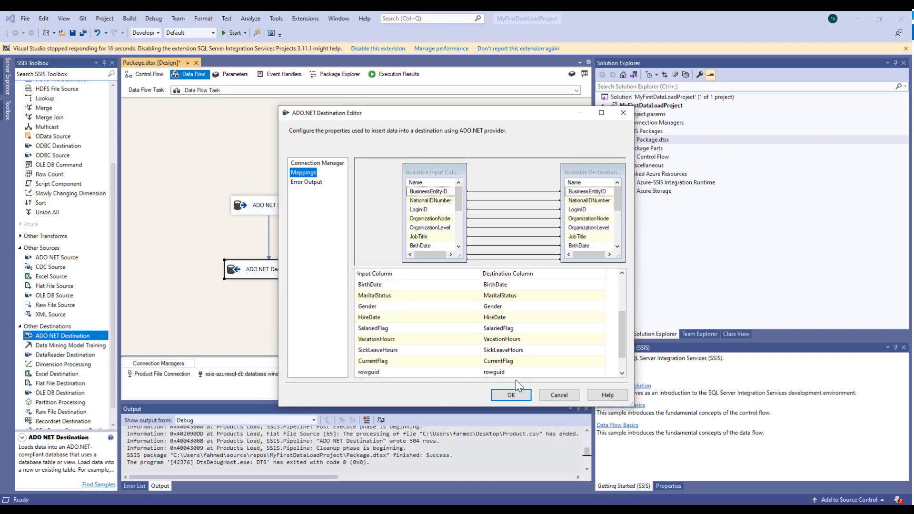
click(511, 396)
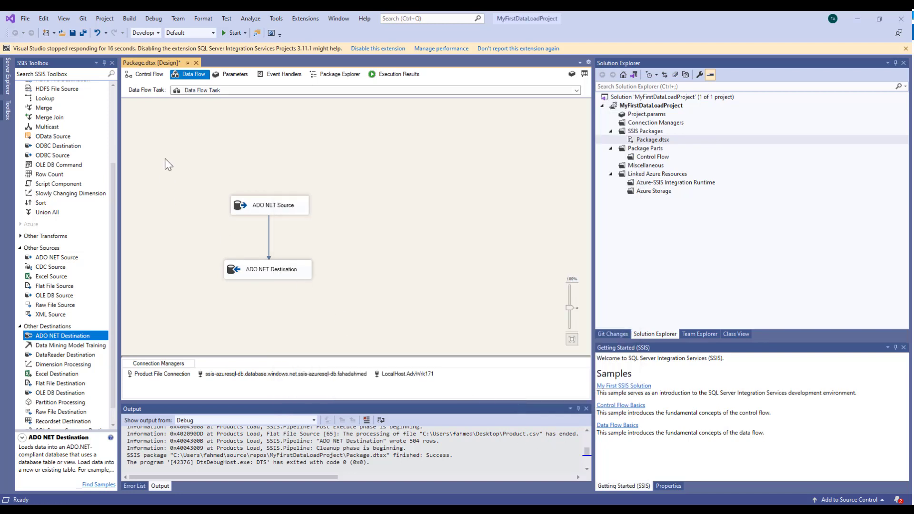
Step: Save the package and execute only the Data Flow Task from the Control Flow
click(73, 32)
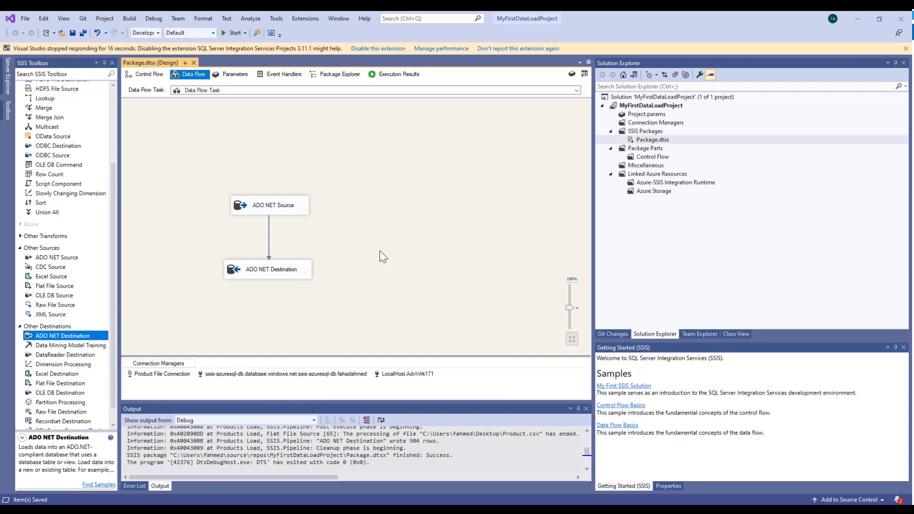
click(153, 76)
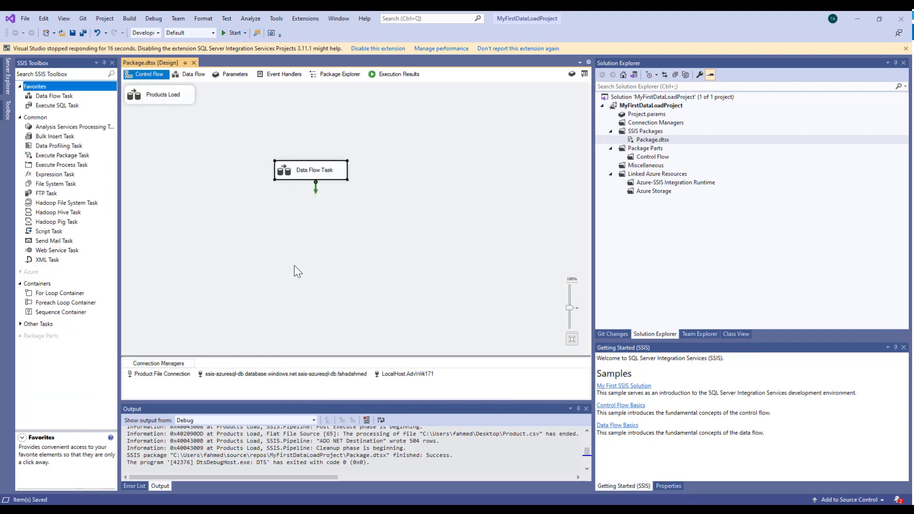
click(322, 175)
click(358, 281)
right_click(310, 165)
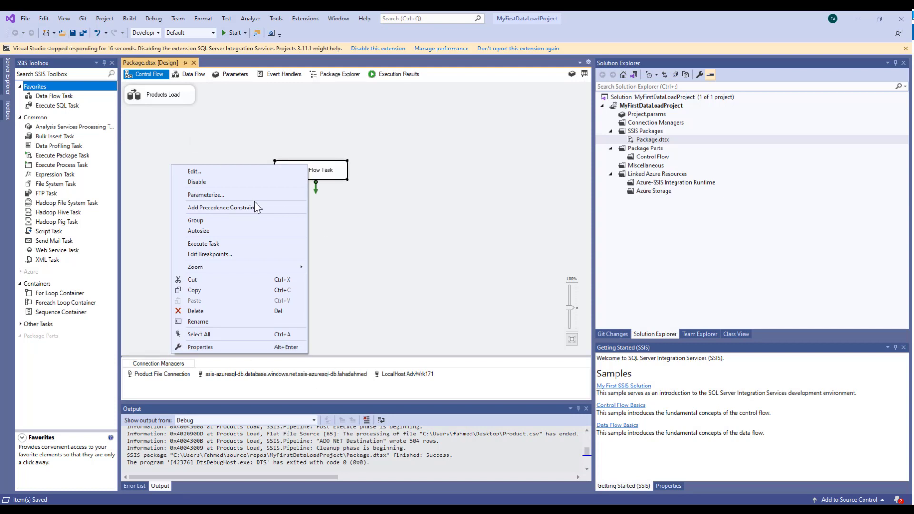
click(228, 244)
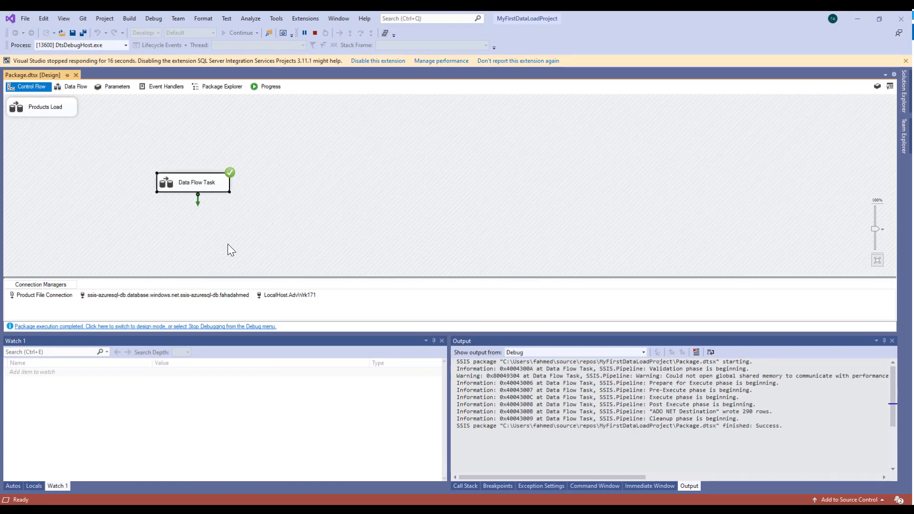
Step: Check the data flow's 290 rows passed from source to destination, then bring SSMS forward
double_click(199, 186)
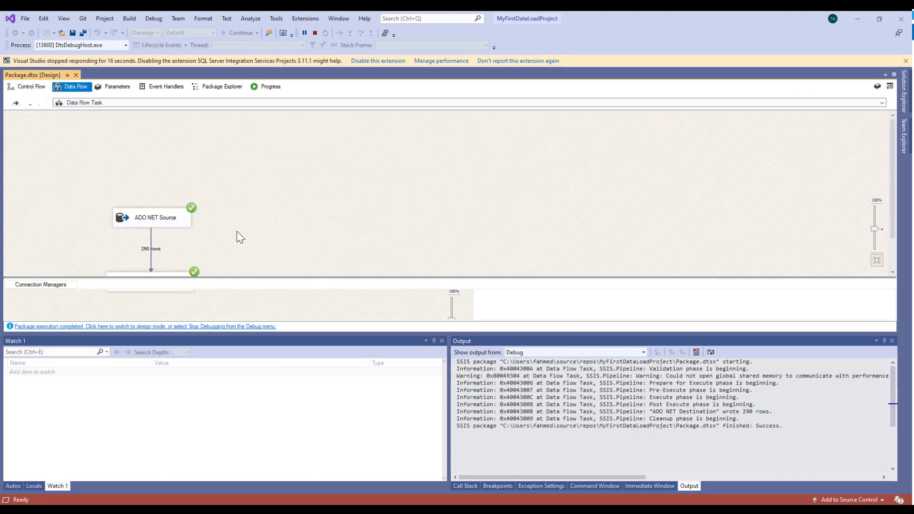
scroll(228, 260, down, 1)
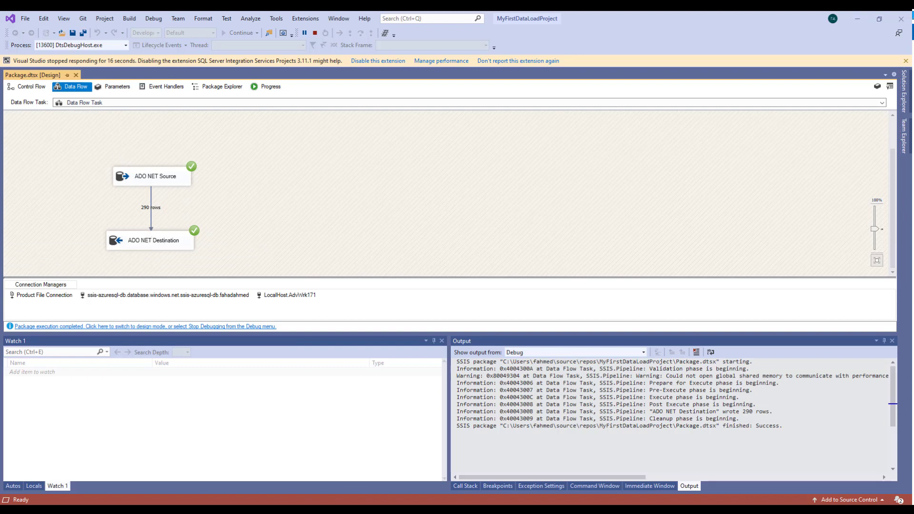
click(363, 508)
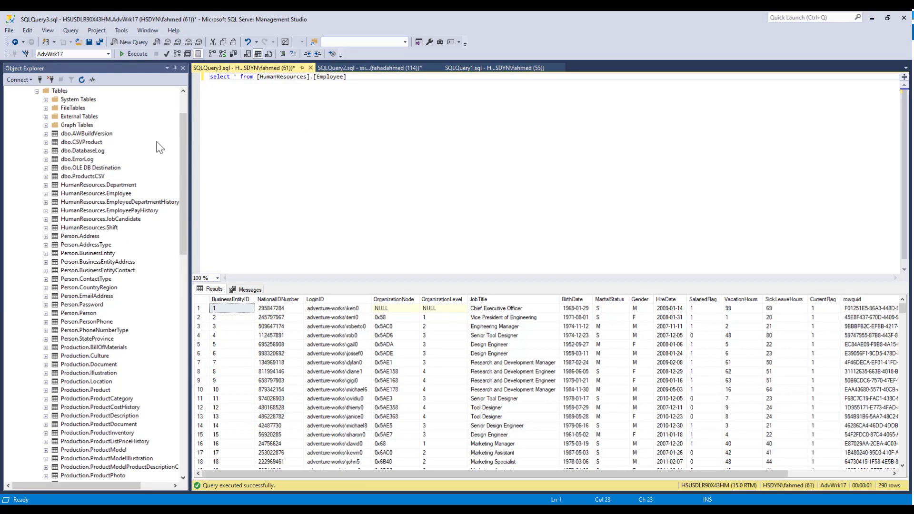
Step: Collapse the local databases, refresh ssis-azuresql-db, and select the new dbo.Employee table
click(179, 124)
click(182, 98)
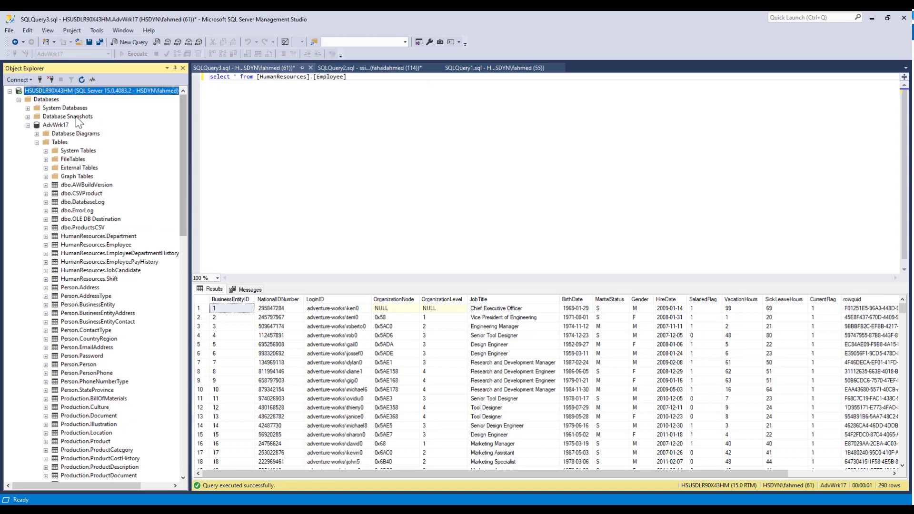
click(19, 99)
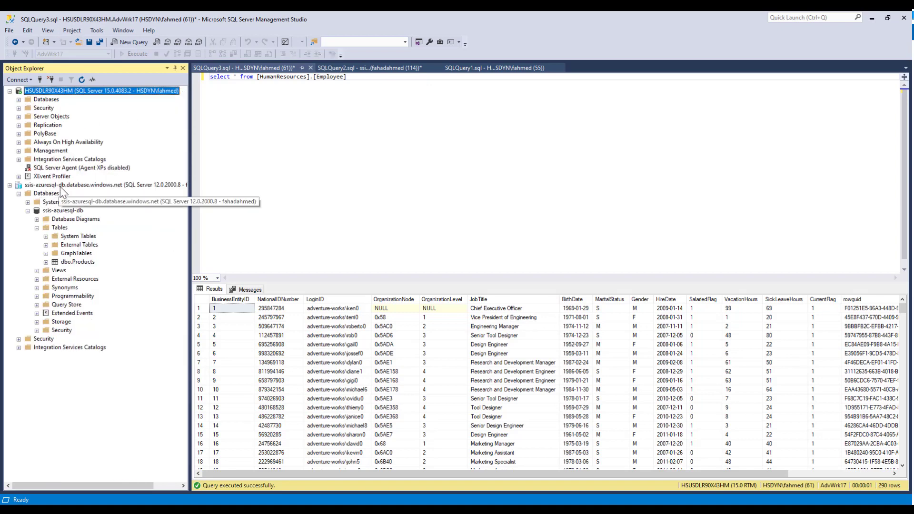
click(72, 211)
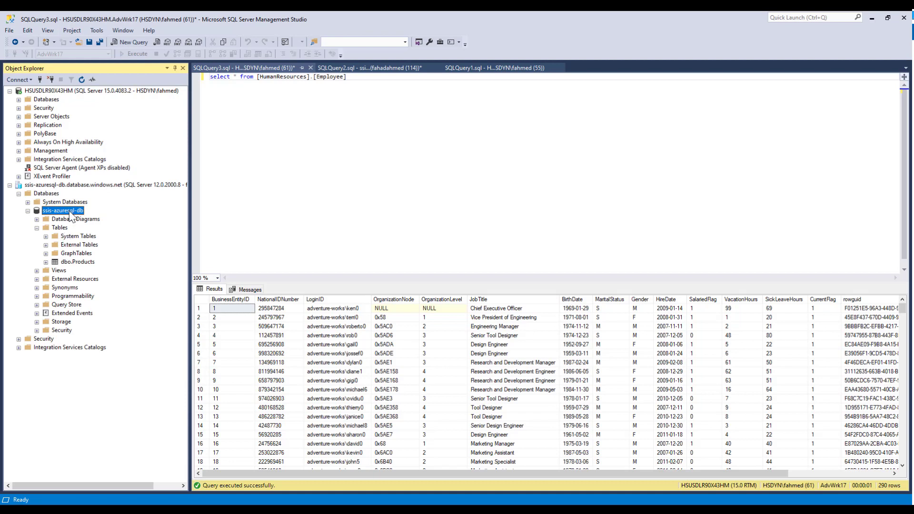
right_click(70, 215)
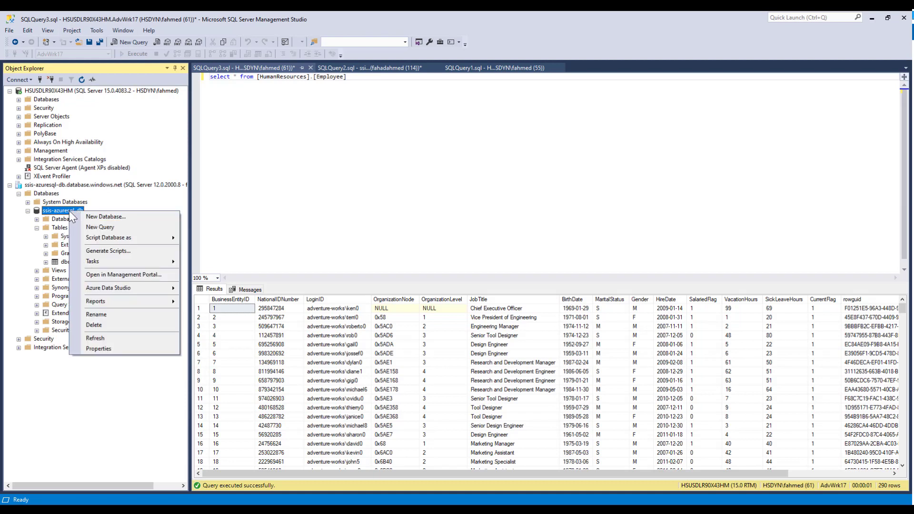
click(94, 338)
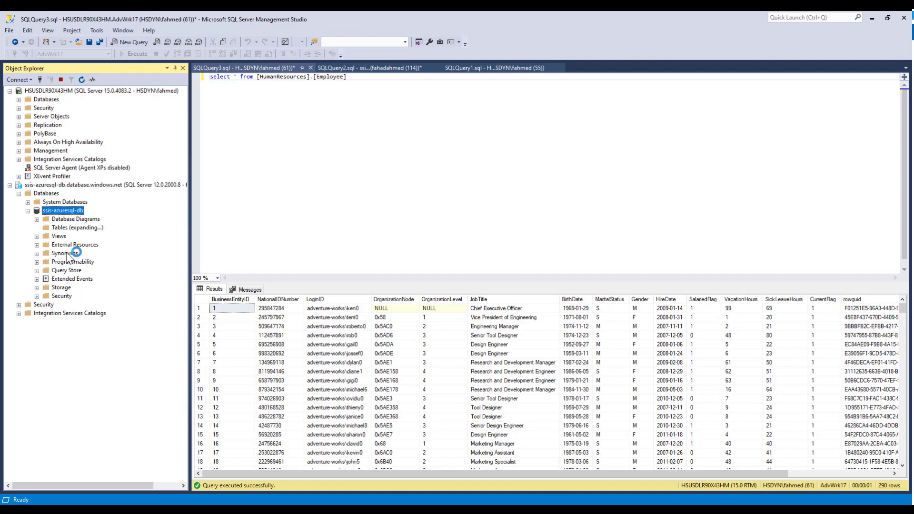
click(80, 263)
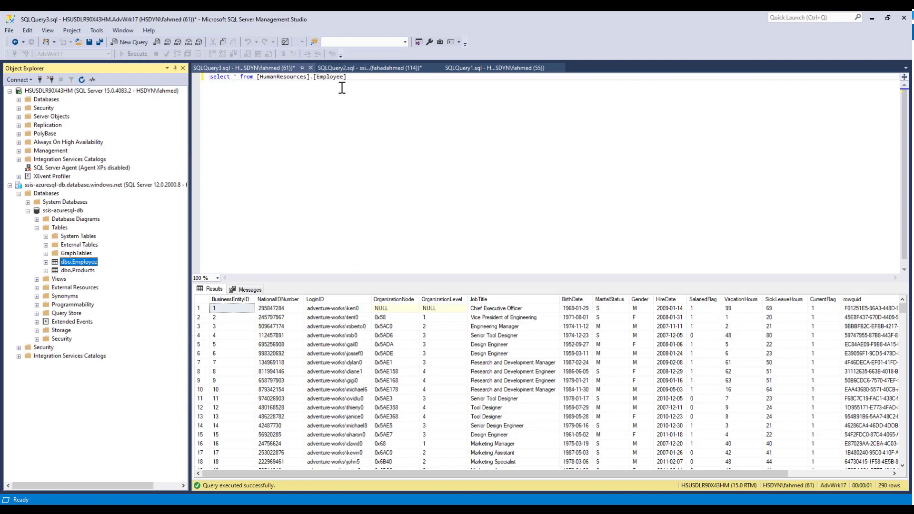
click(359, 82)
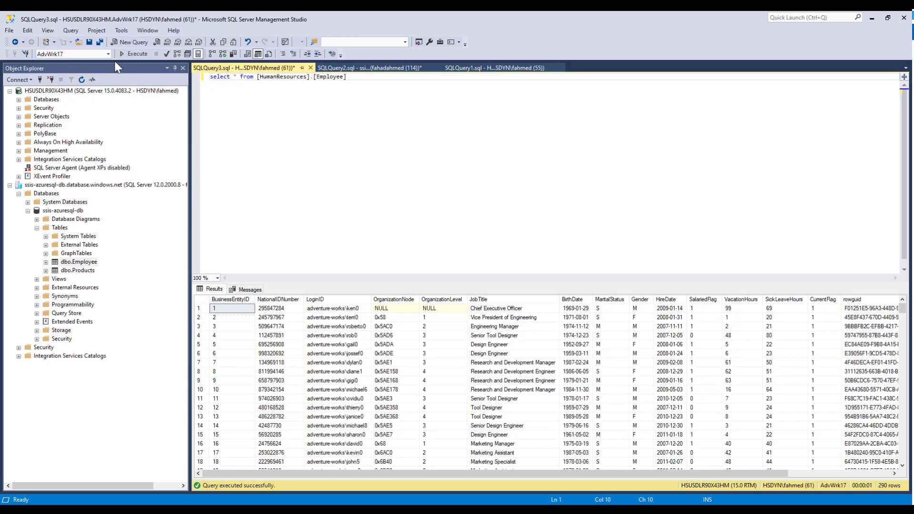
Step: Run select * from Employee on the Azure database, returning 290 rows
click(369, 69)
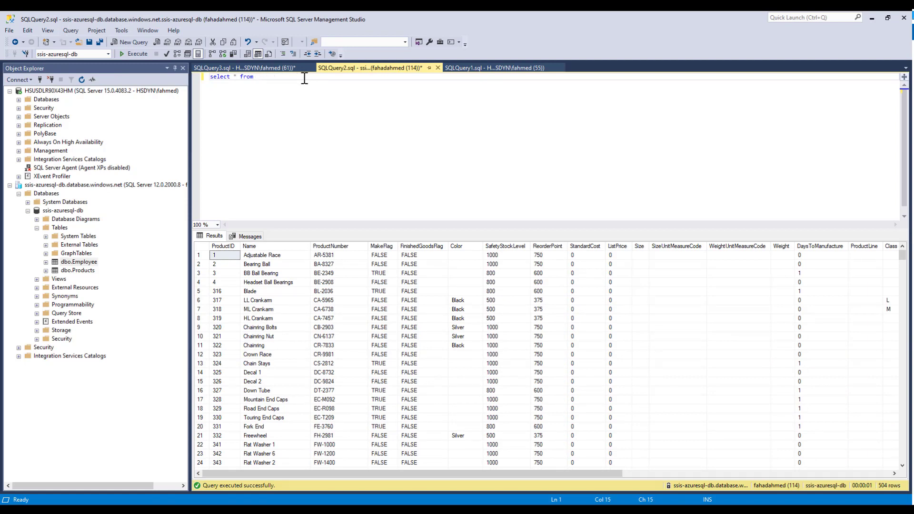
text(mpl)
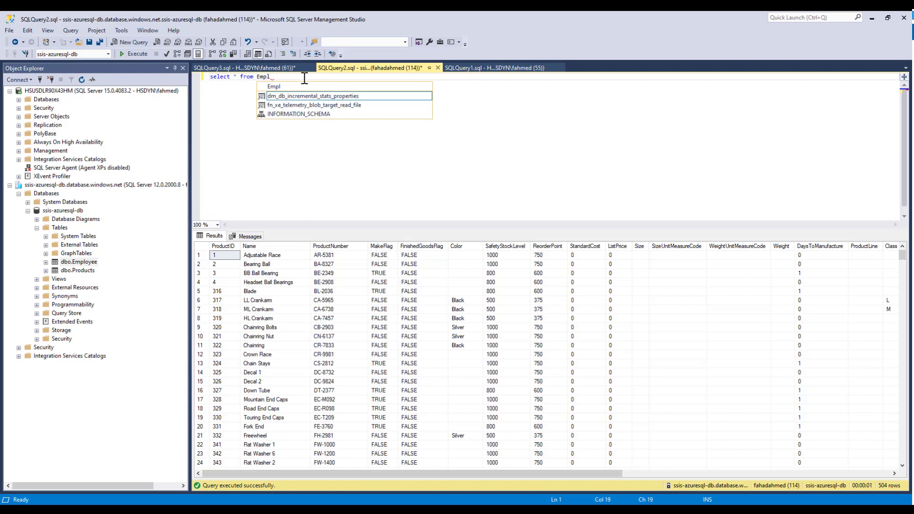
text(oyee)
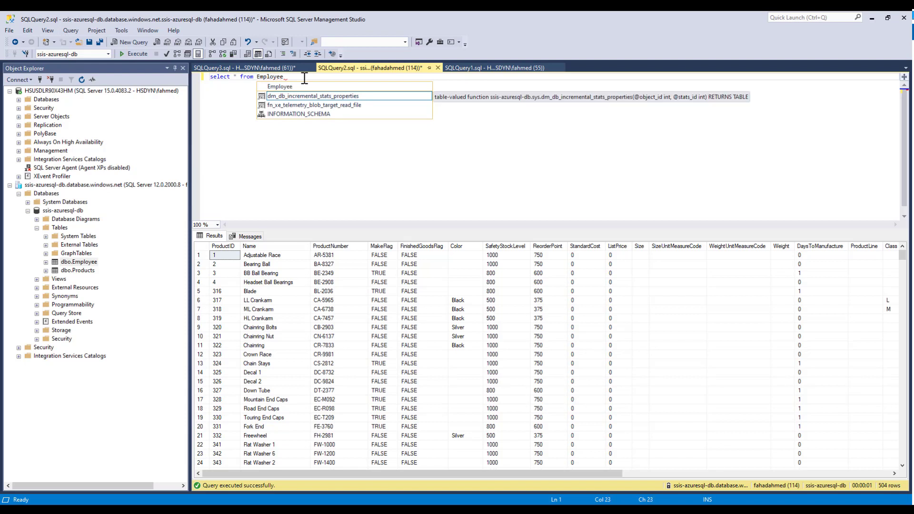
click(248, 187)
click(136, 55)
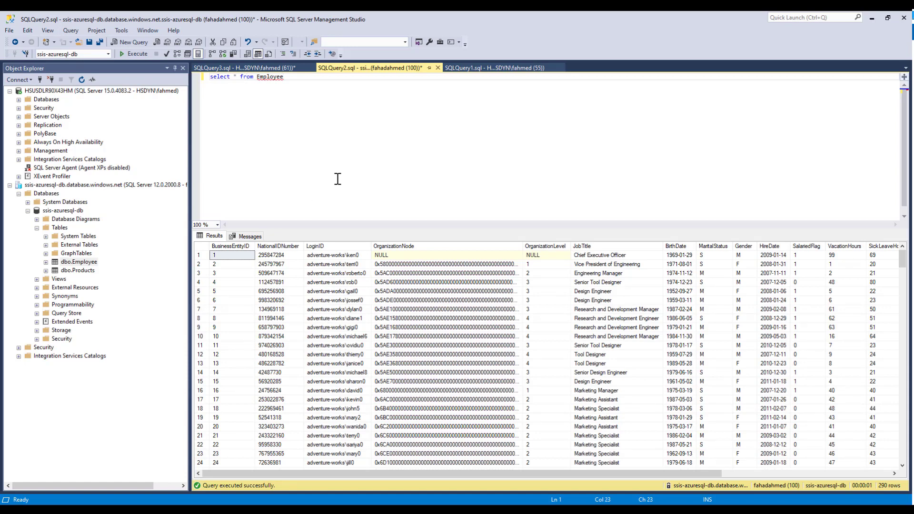
Step: Minimize SQL Server Management Studio and Visual Studio to show the desktop
mouse_move(407, 510)
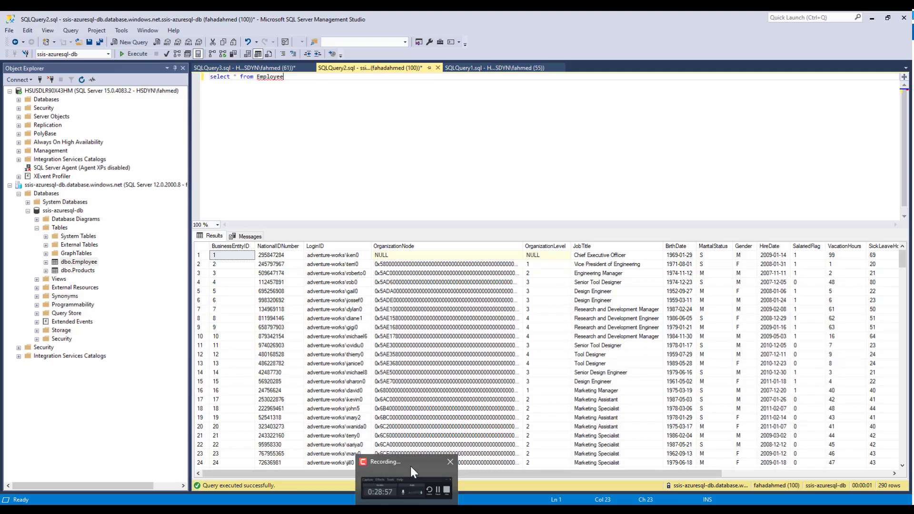
click(874, 19)
click(859, 20)
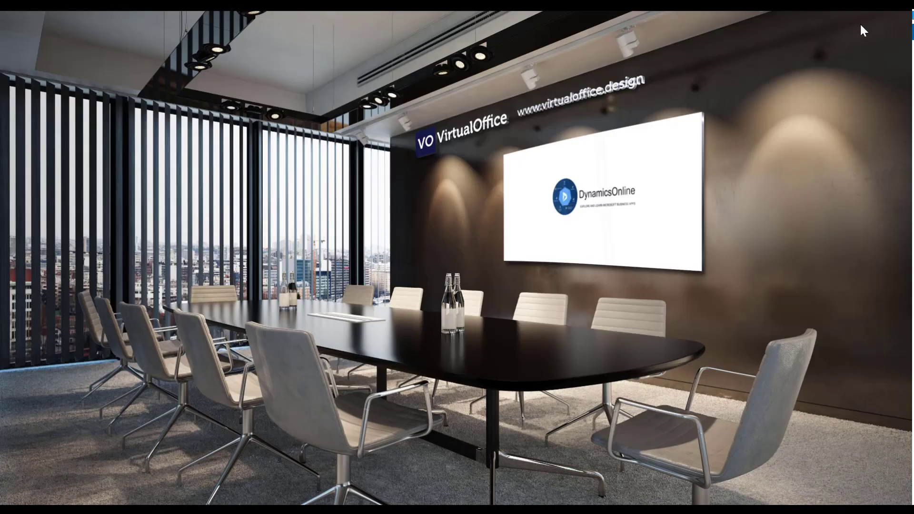